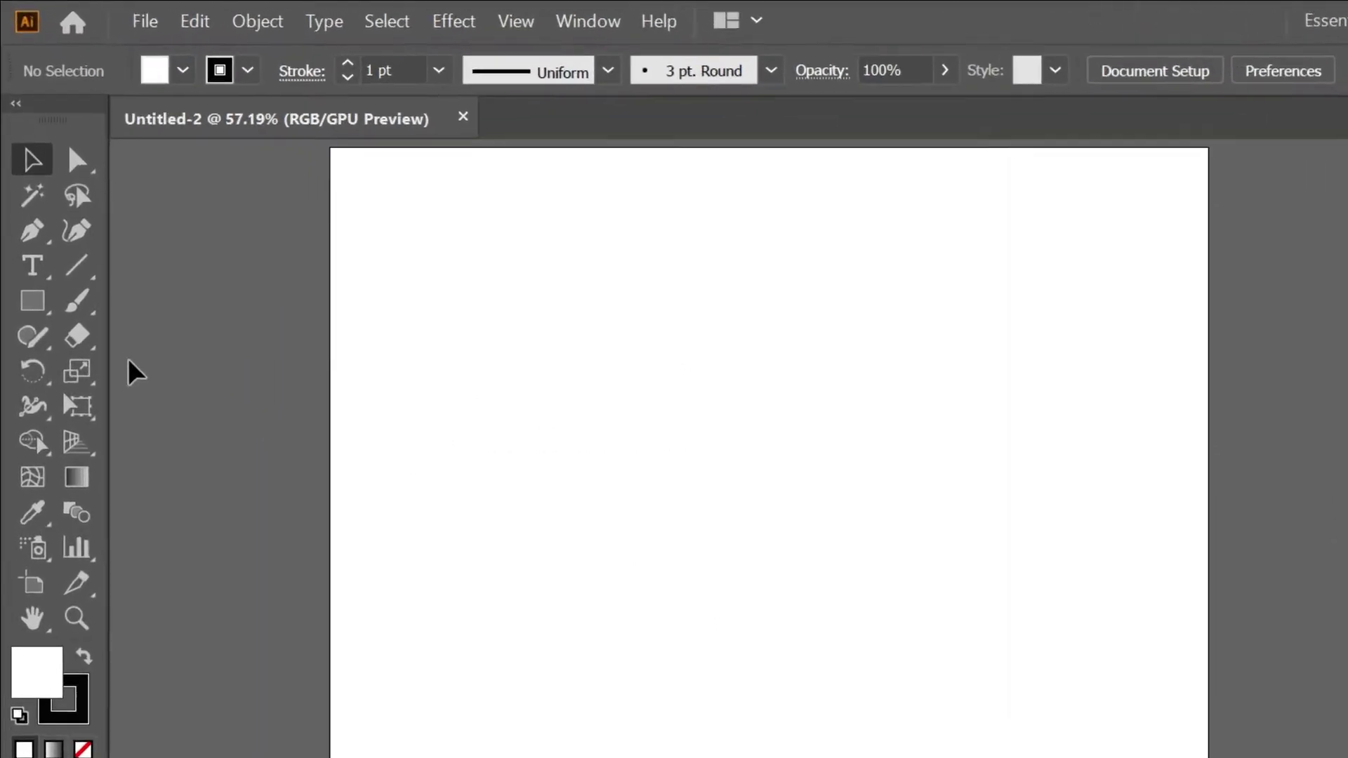
- Draw a 178 × 178 px circle near the artboard centre with the Ellipse Tool, then deselect it
click(34, 215)
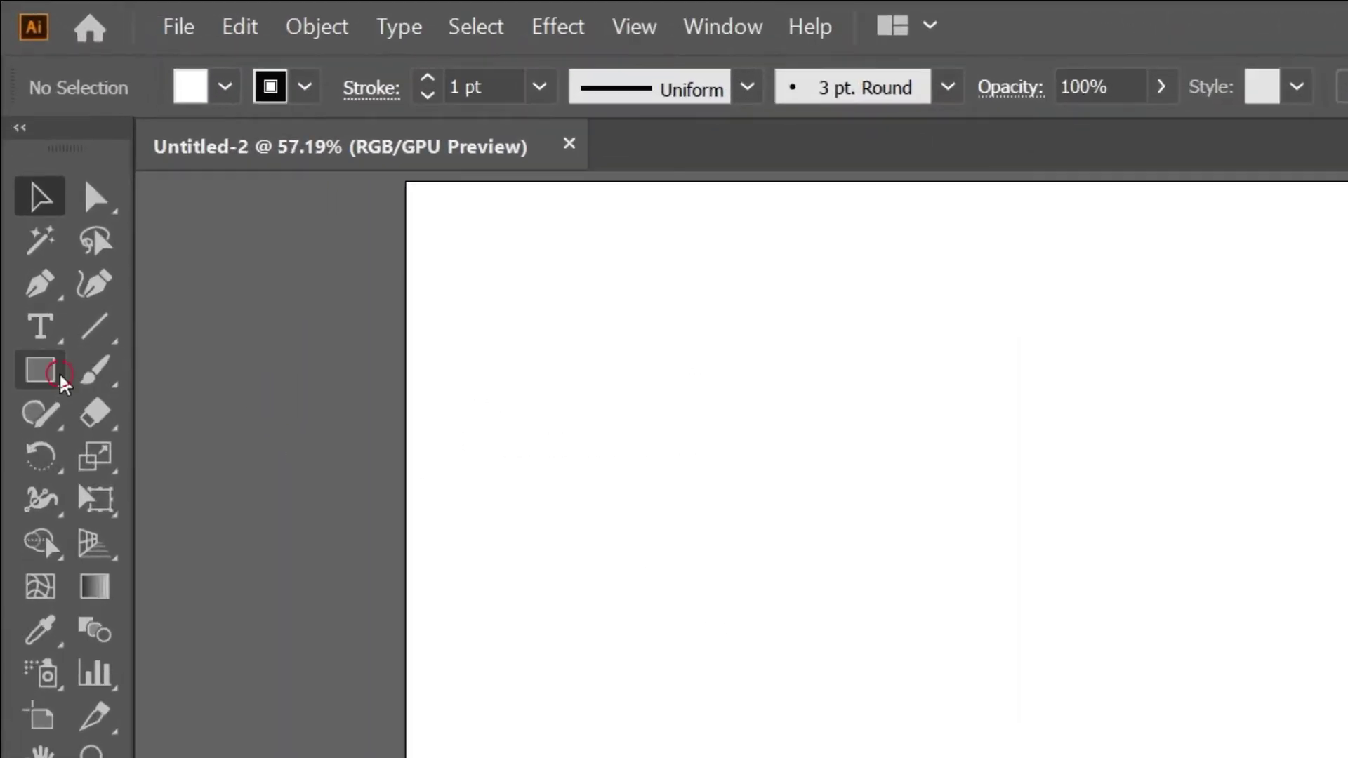
click(62, 385)
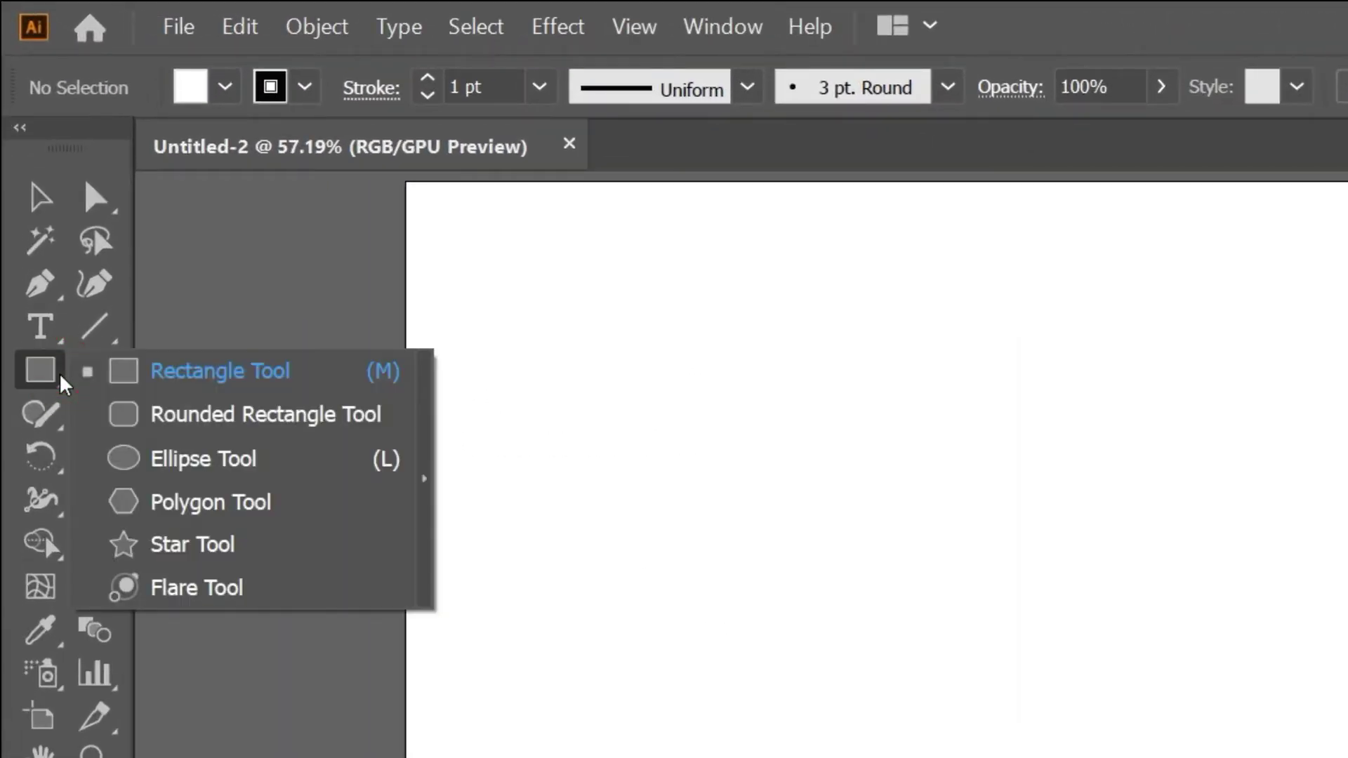
click(141, 464)
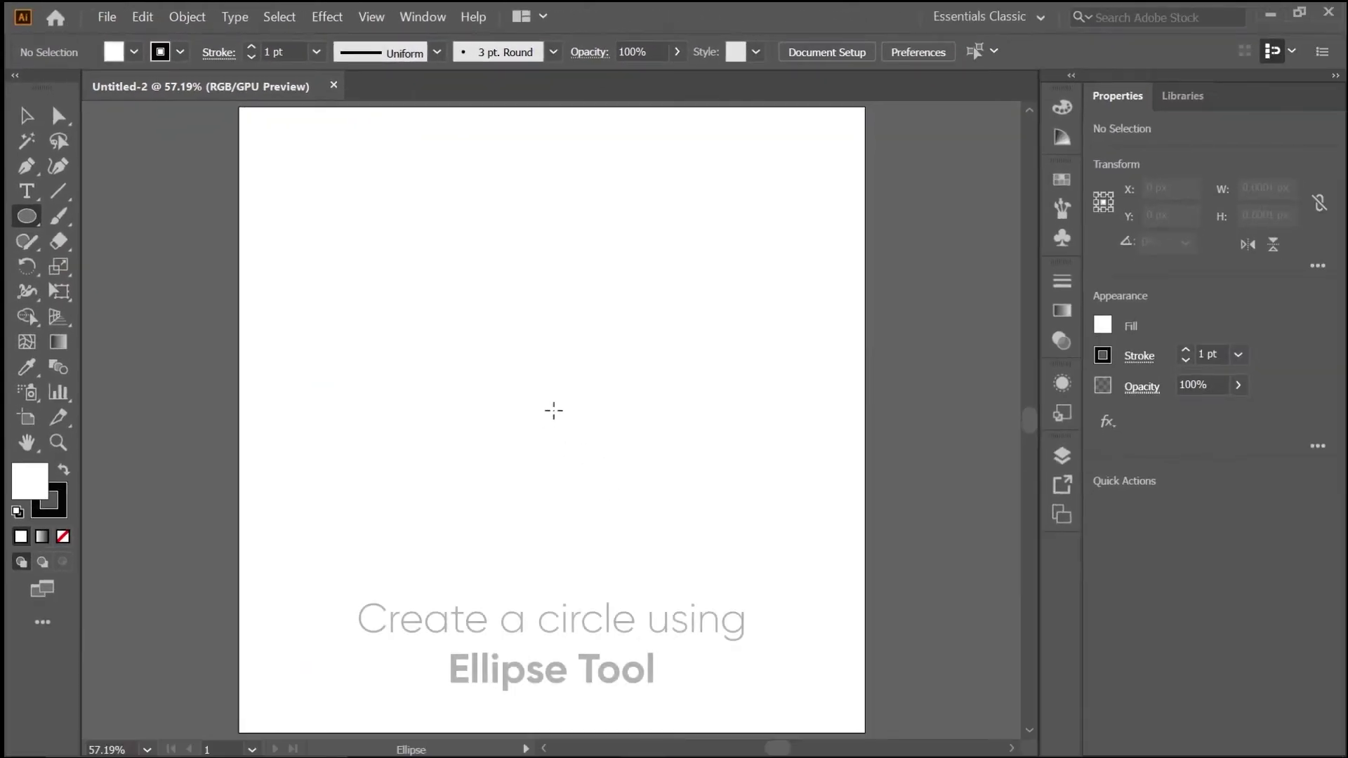
drag(555, 410, 612, 480)
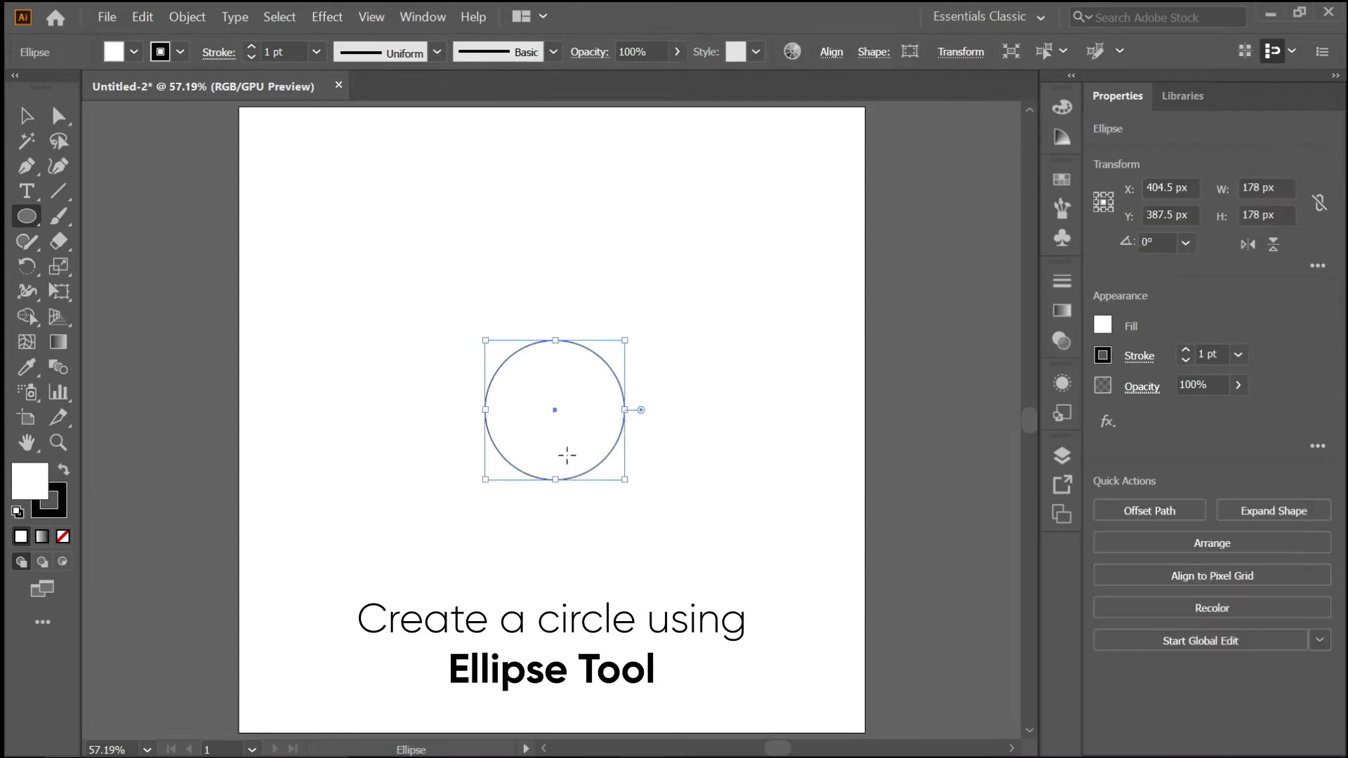
click(27, 116)
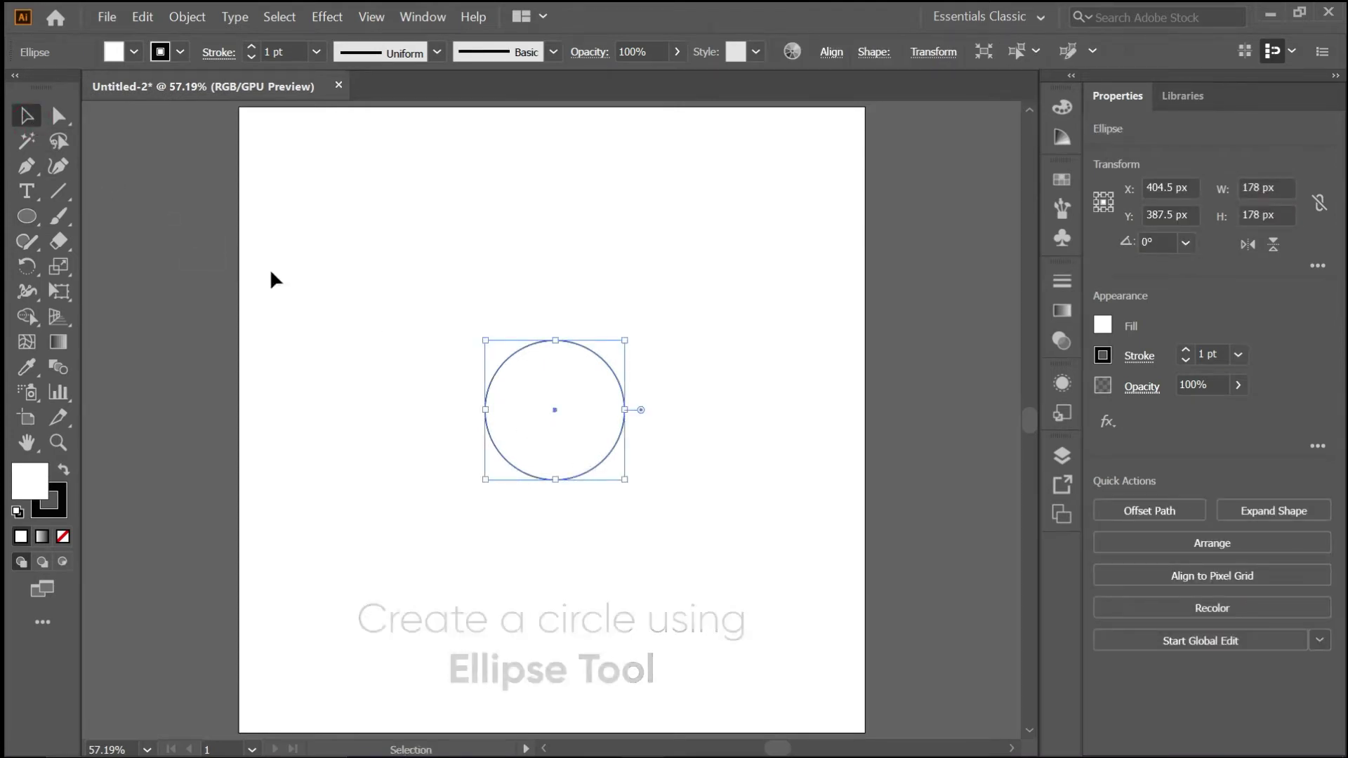
scroll(577, 417, up, 1)
scroll(577, 417, up, 1)
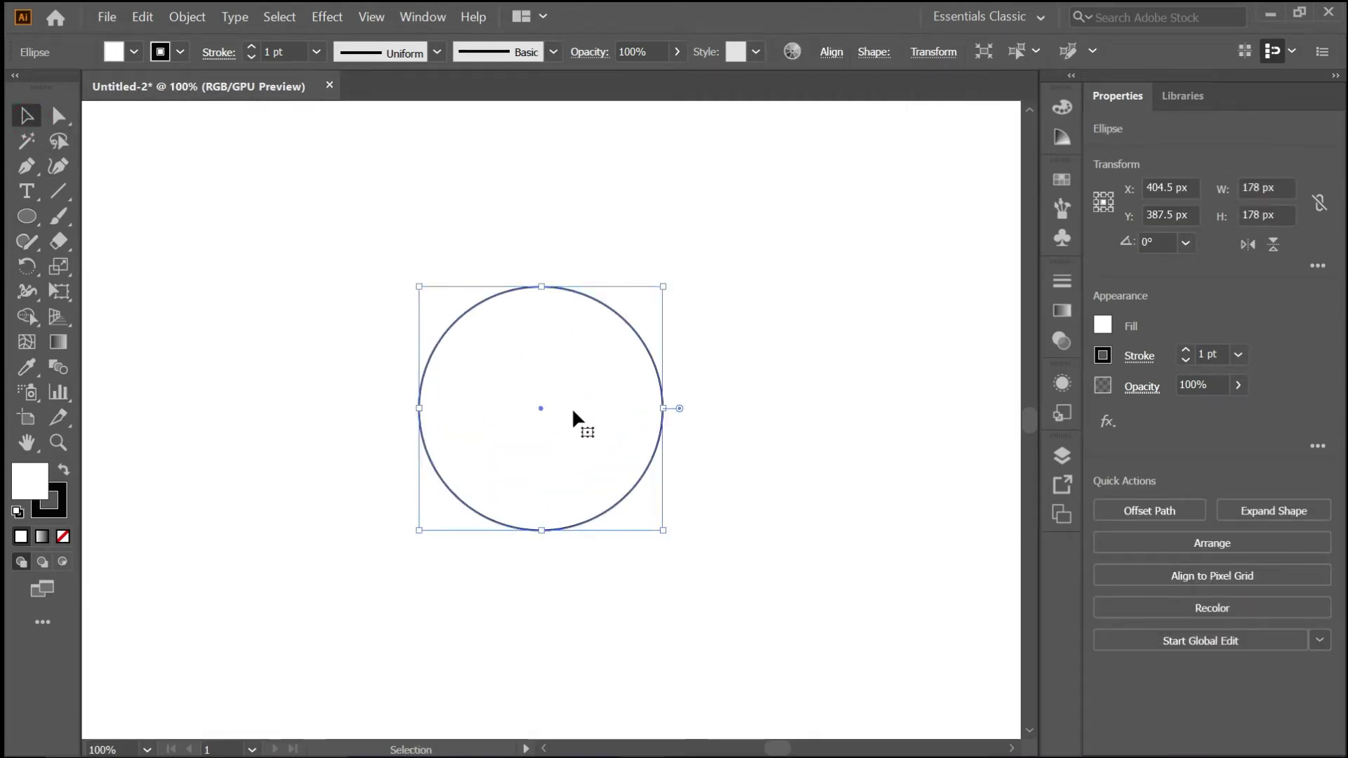
click(367, 361)
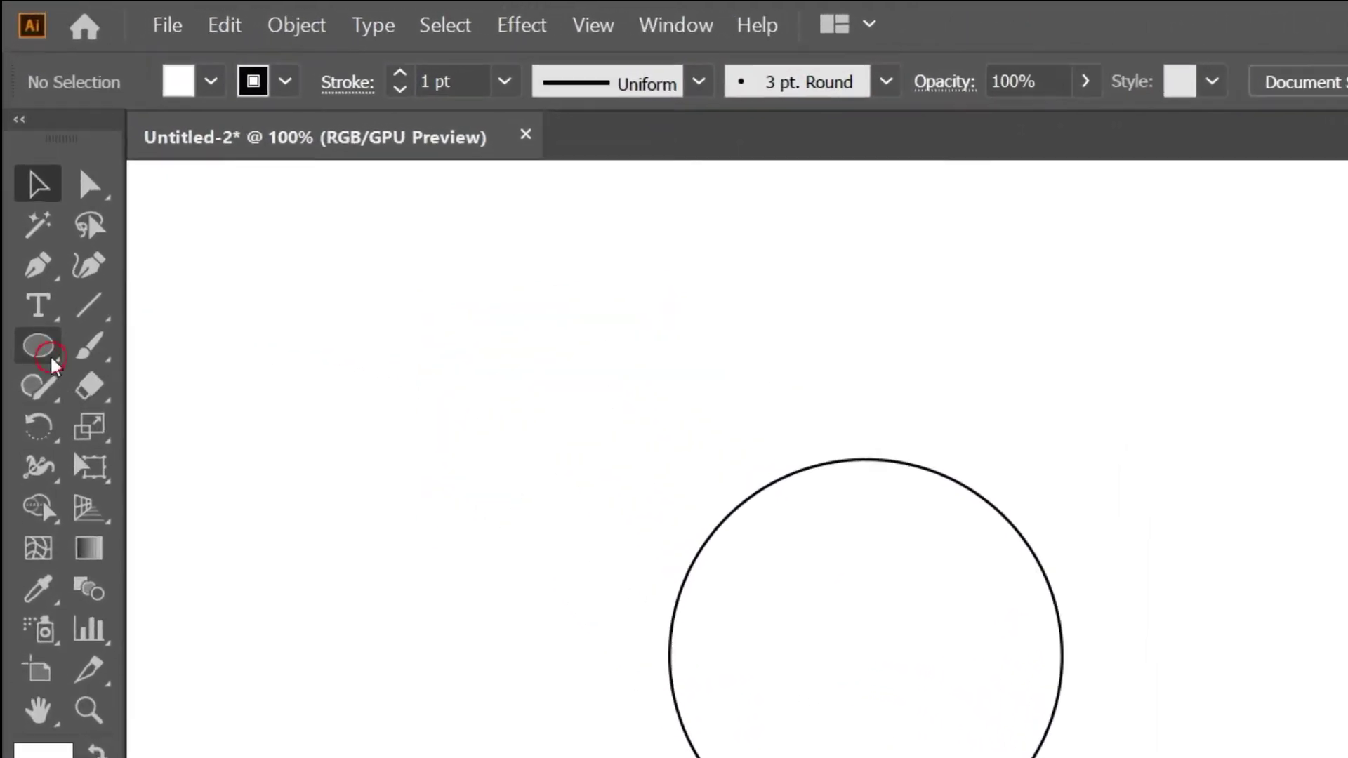
- Draw a 60 × 52 px hexagon on the circle's top edge and select both shapes
click(41, 294)
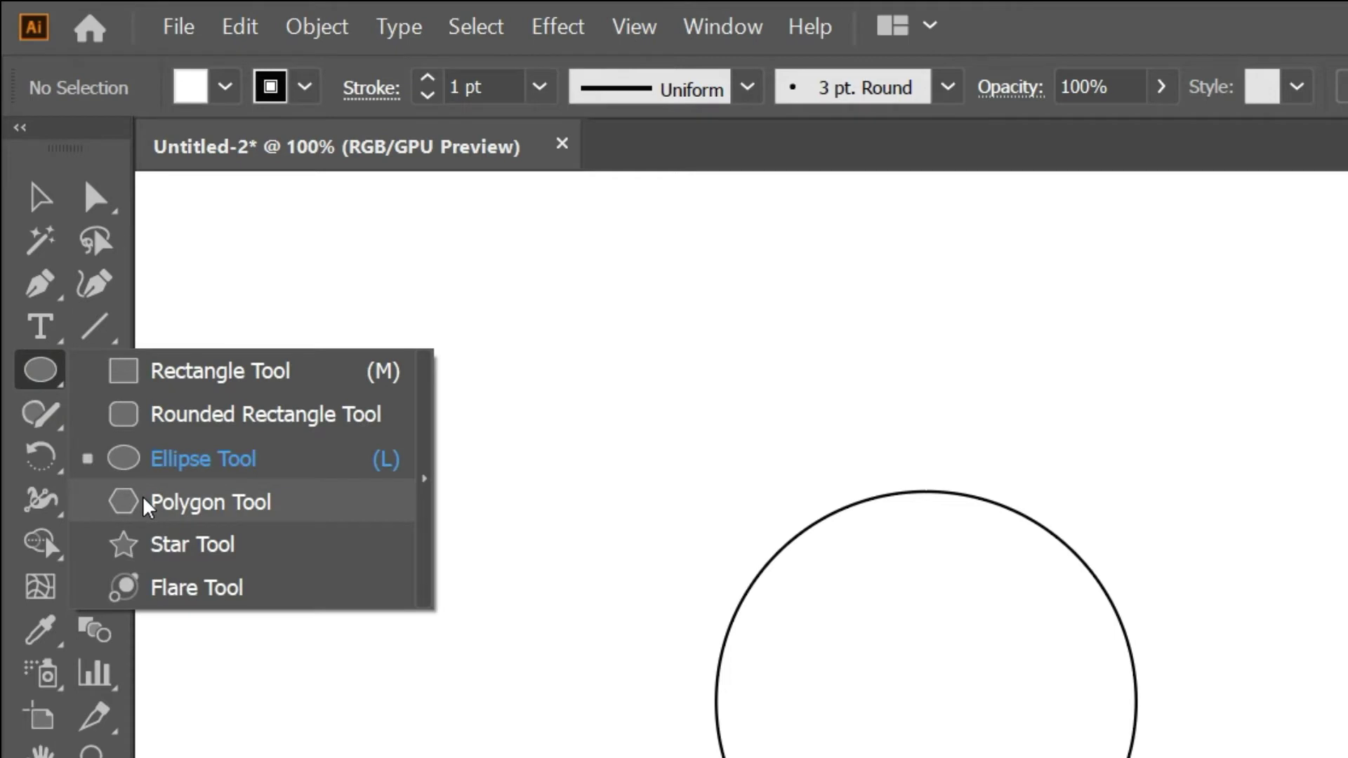
click(203, 502)
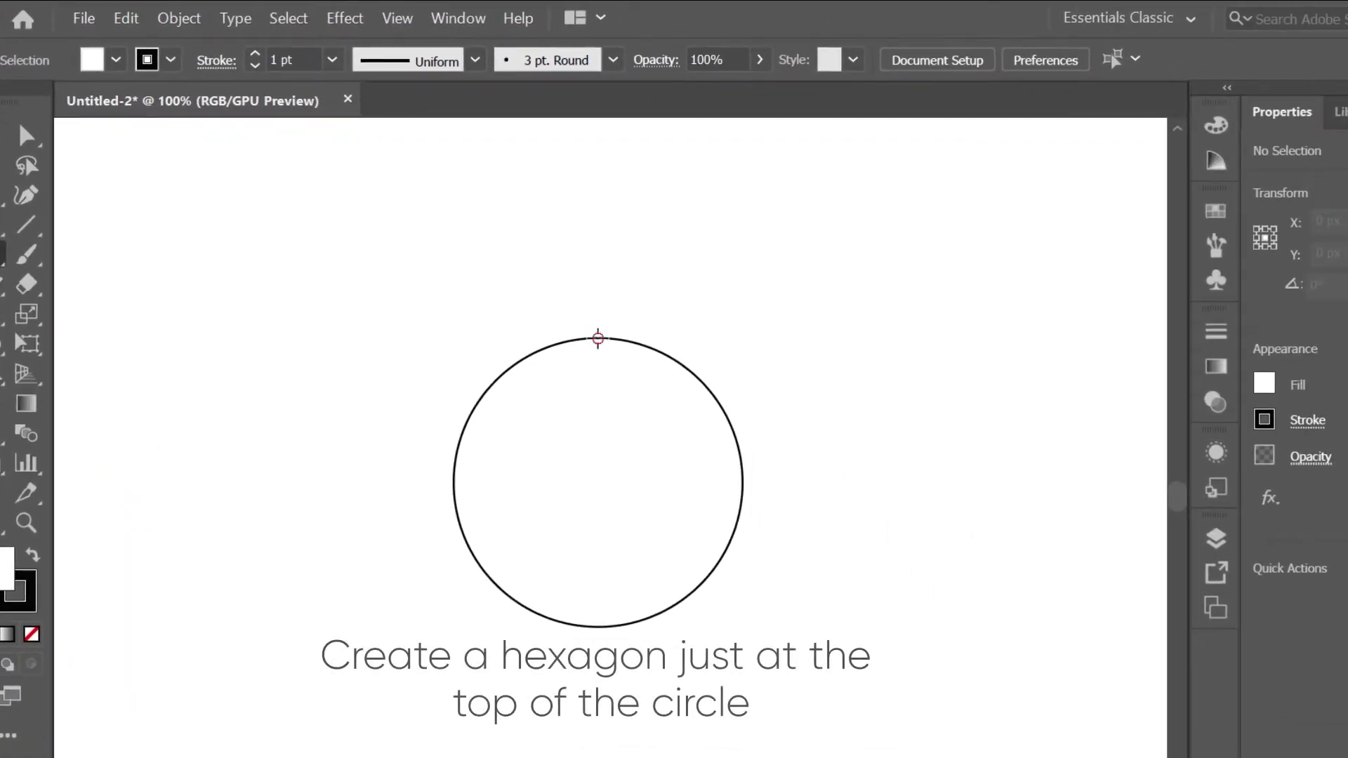
drag(596, 339, 626, 373)
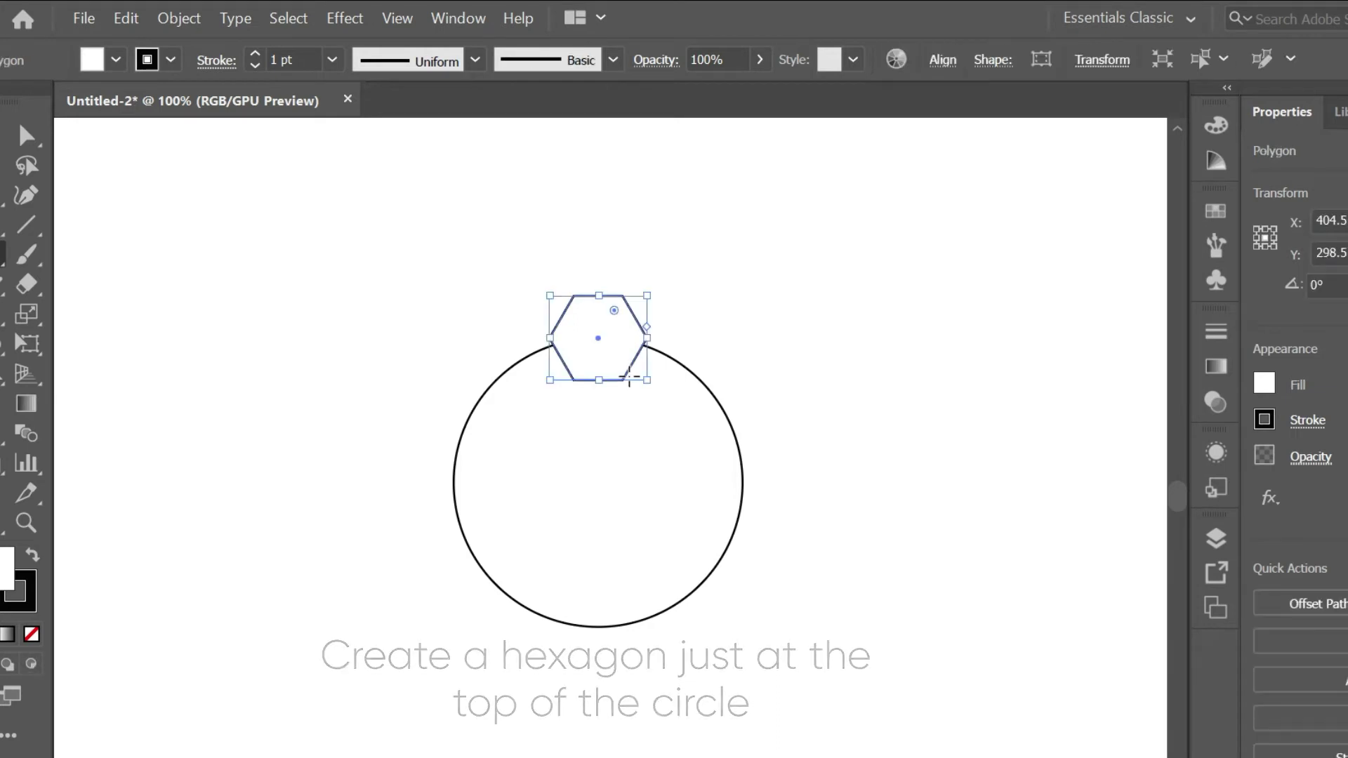
click(20, 118)
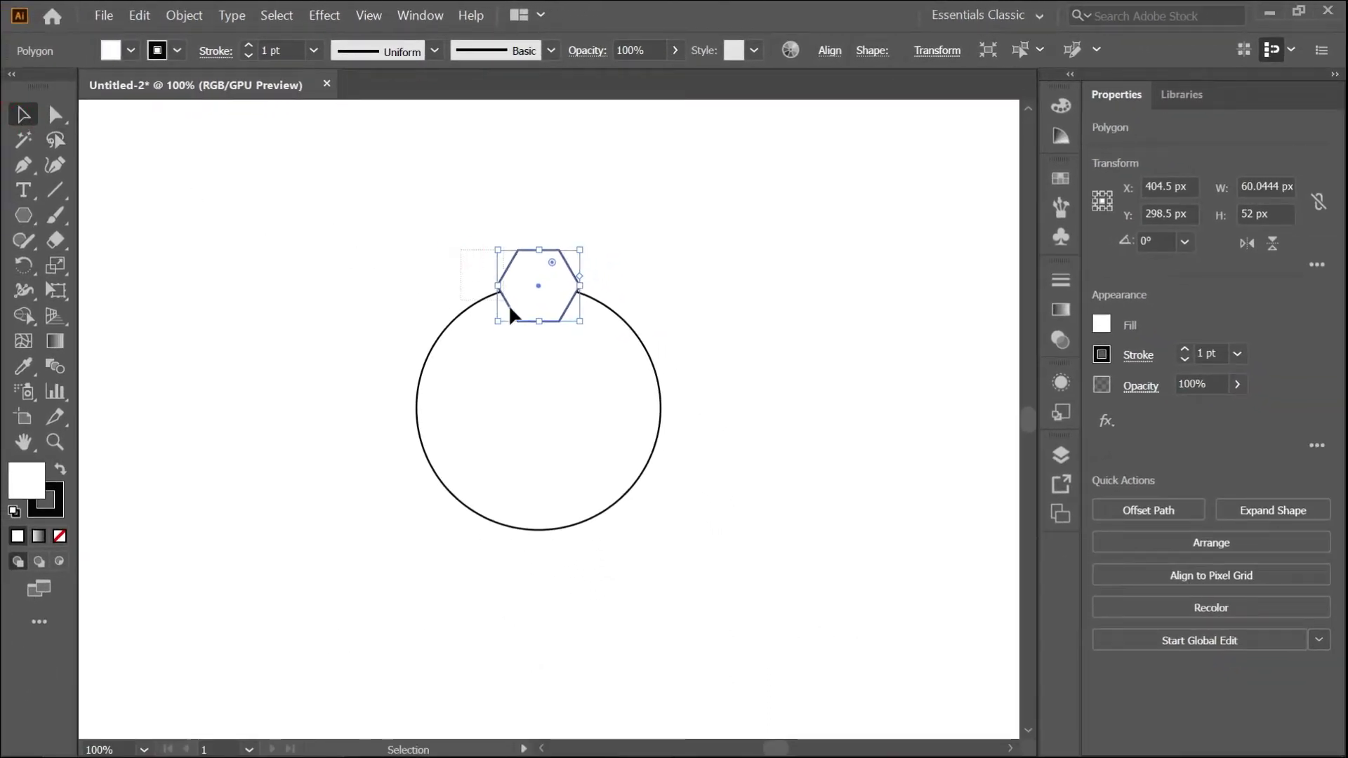
drag(575, 390, 575, 389)
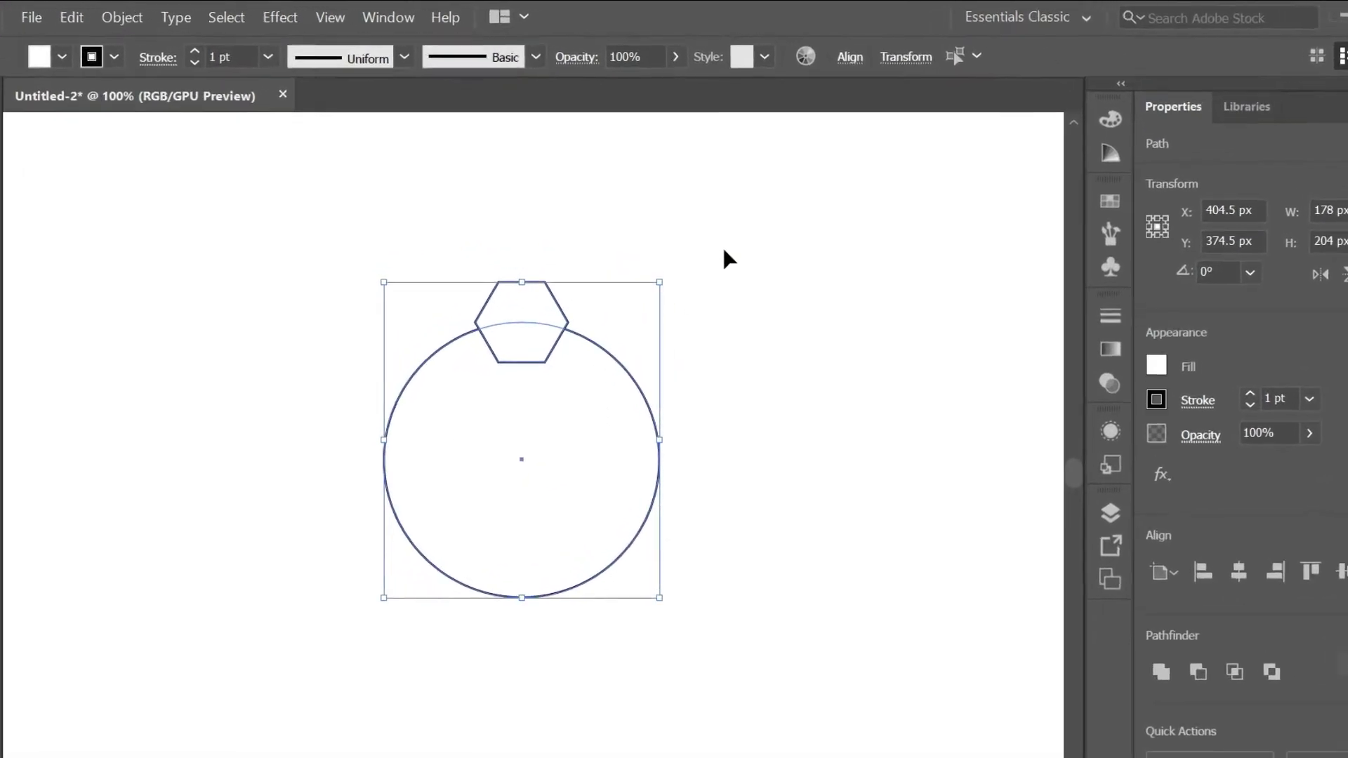
- Center the hexagon horizontally on the circle using Align to Selection
click(871, 67)
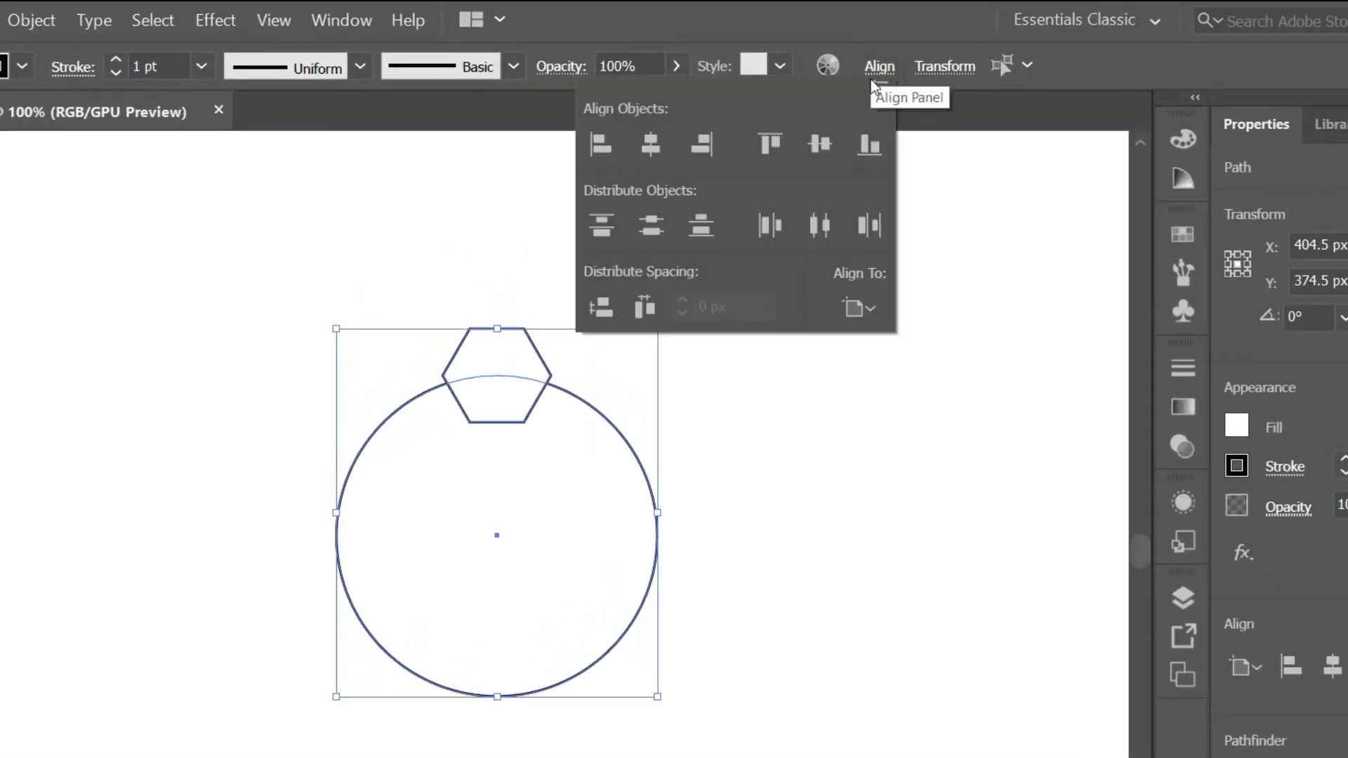
click(858, 308)
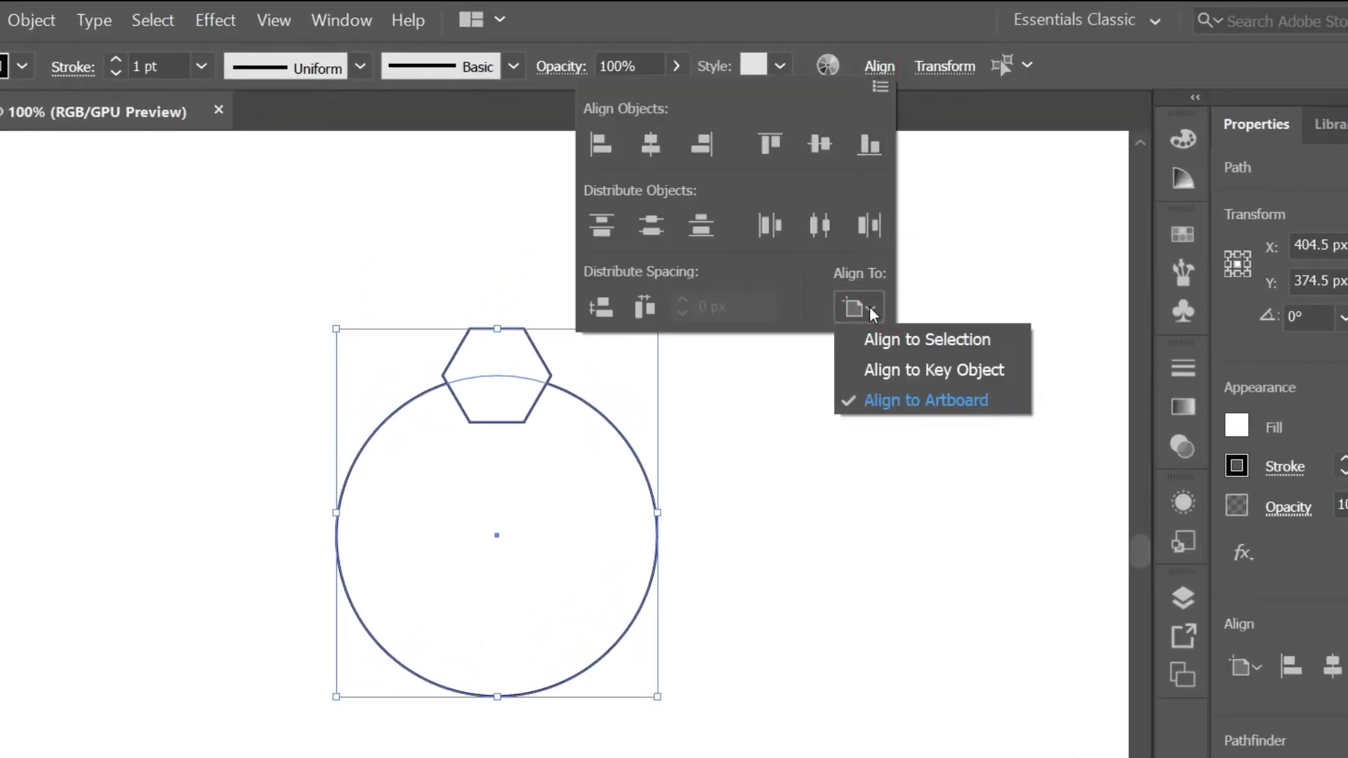
click(878, 343)
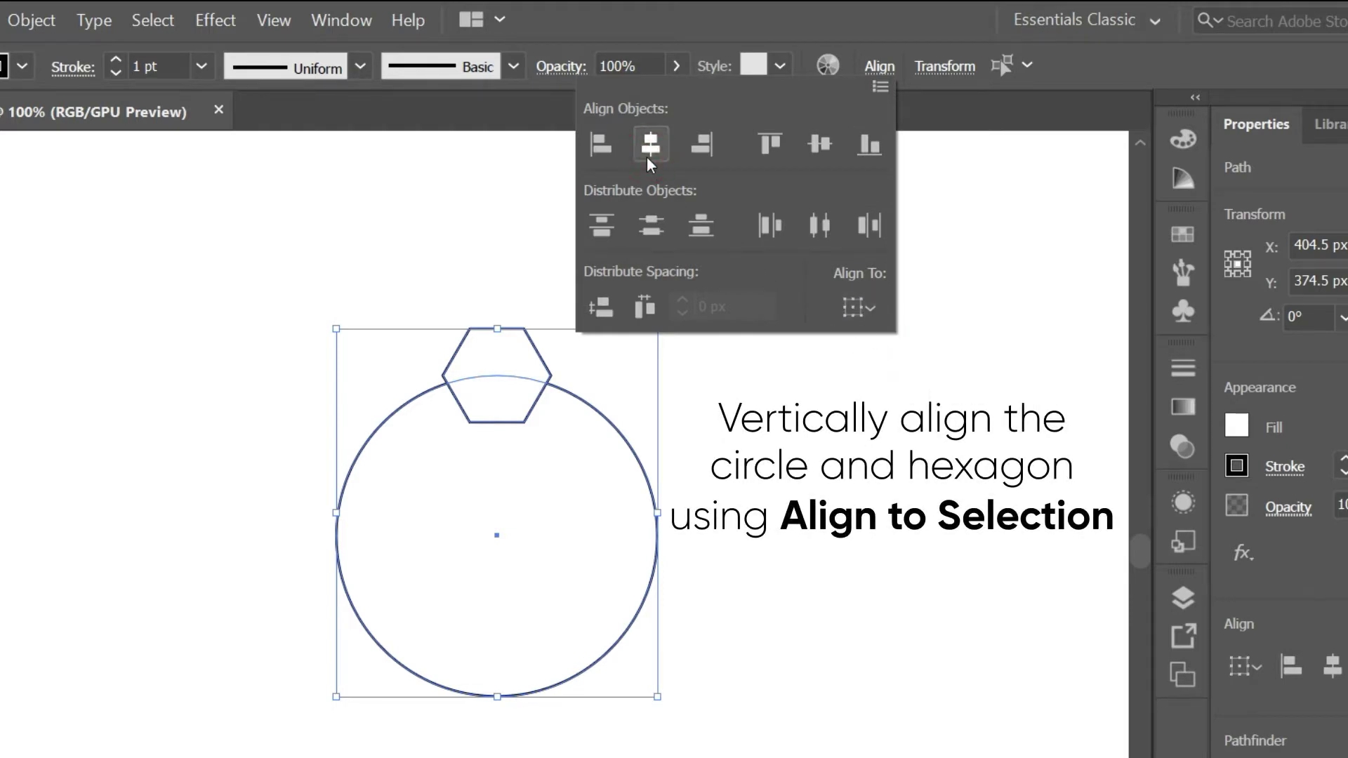
click(879, 69)
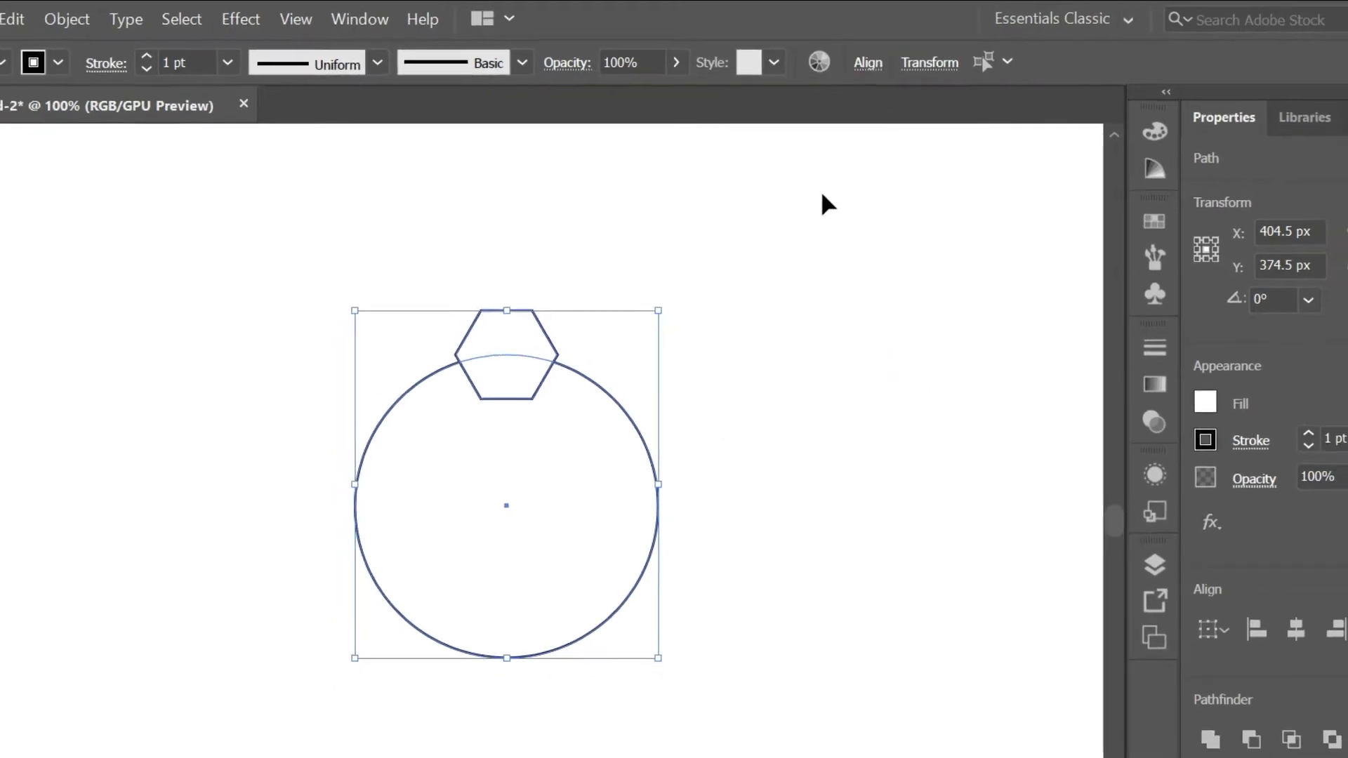
click(648, 218)
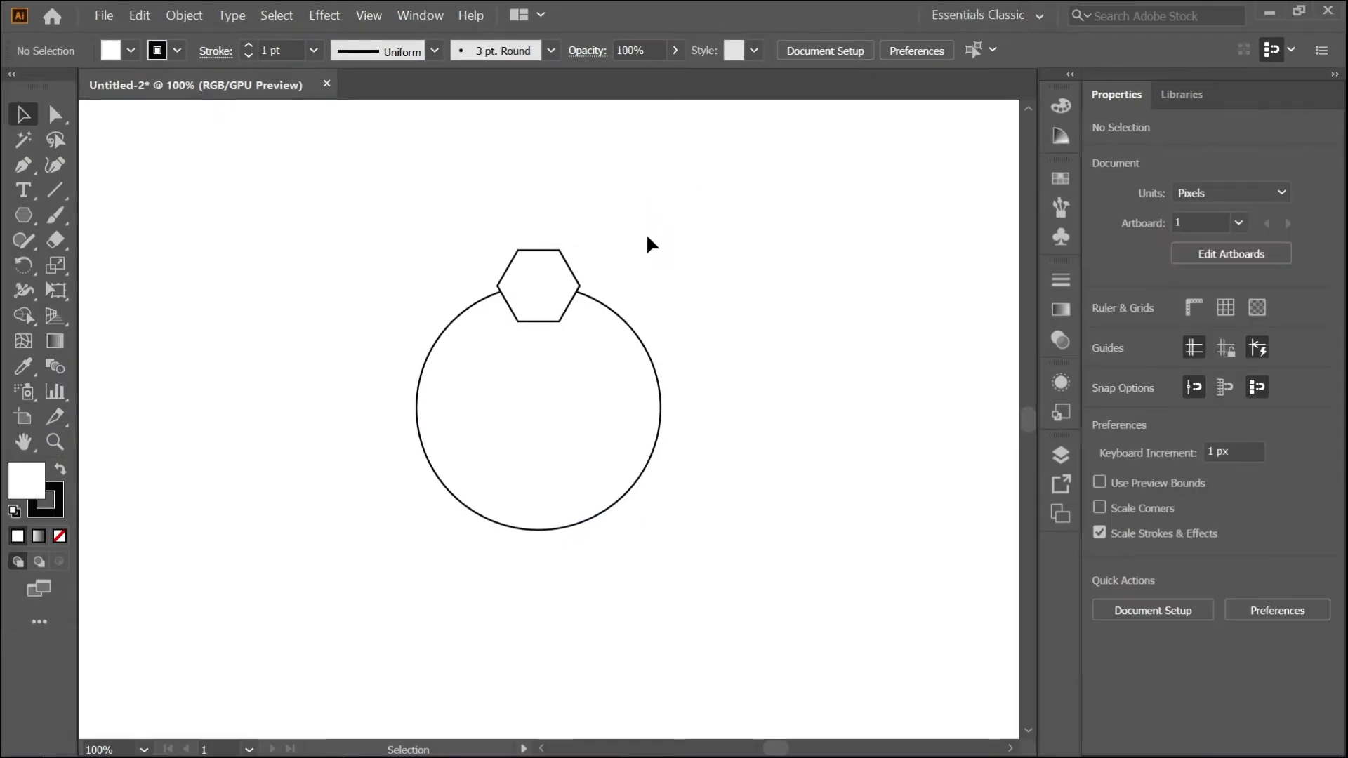
- Set the stroke of both the circle and the hexagon to None
click(450, 437)
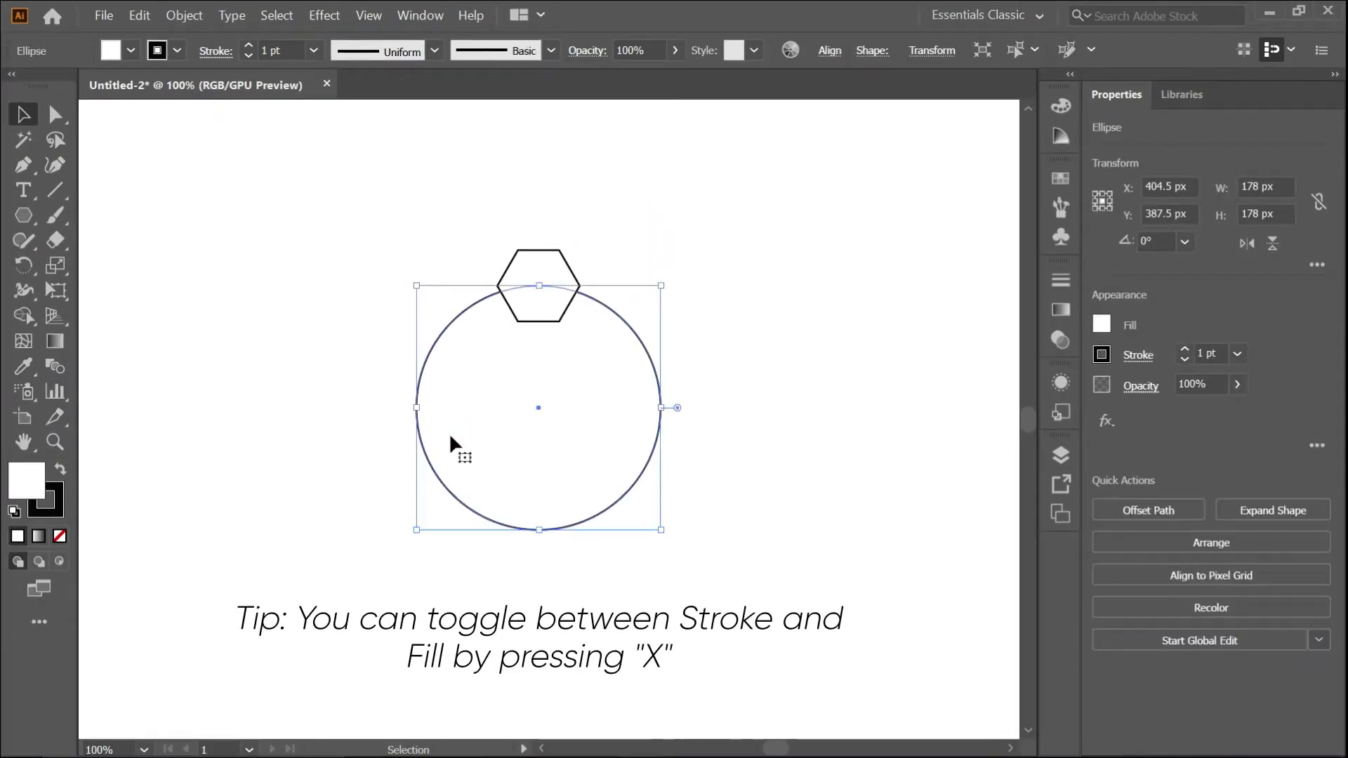
key(x)
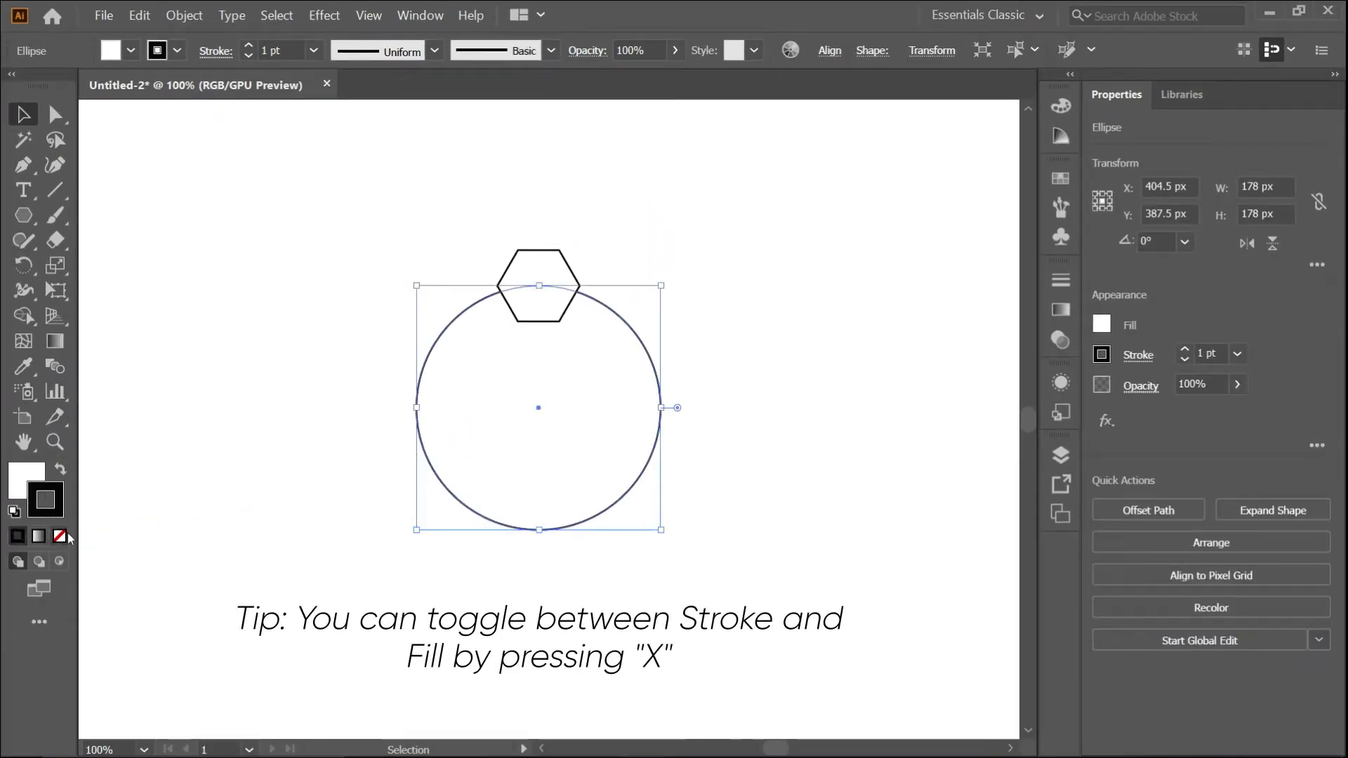
click(60, 536)
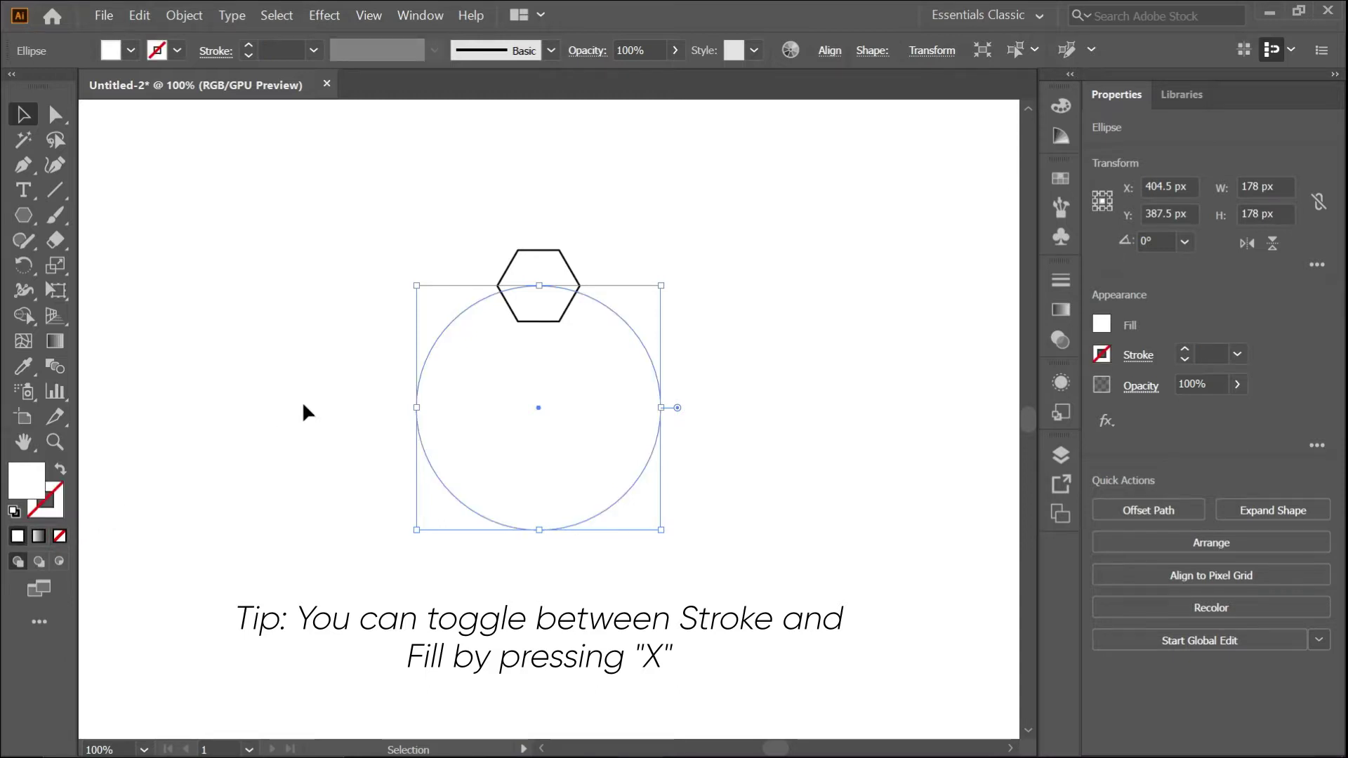
click(521, 273)
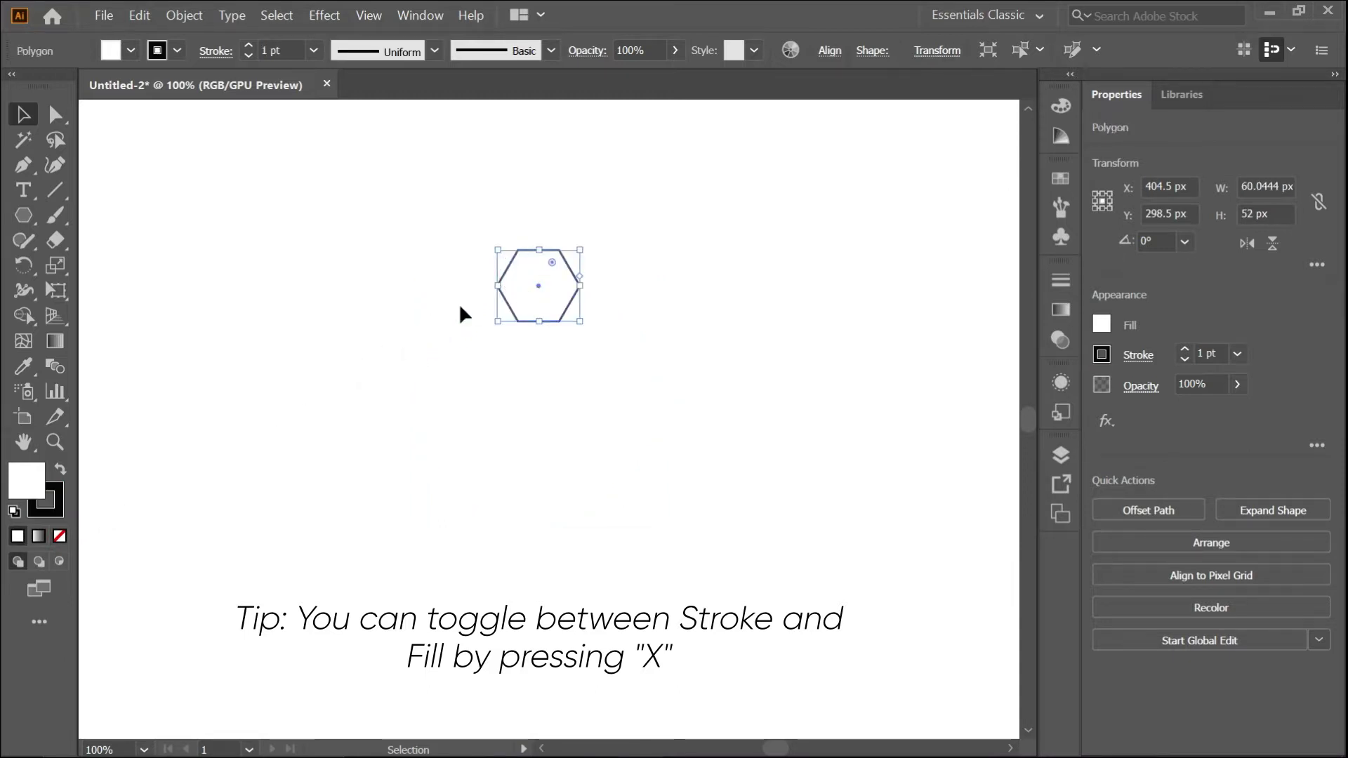
click(61, 537)
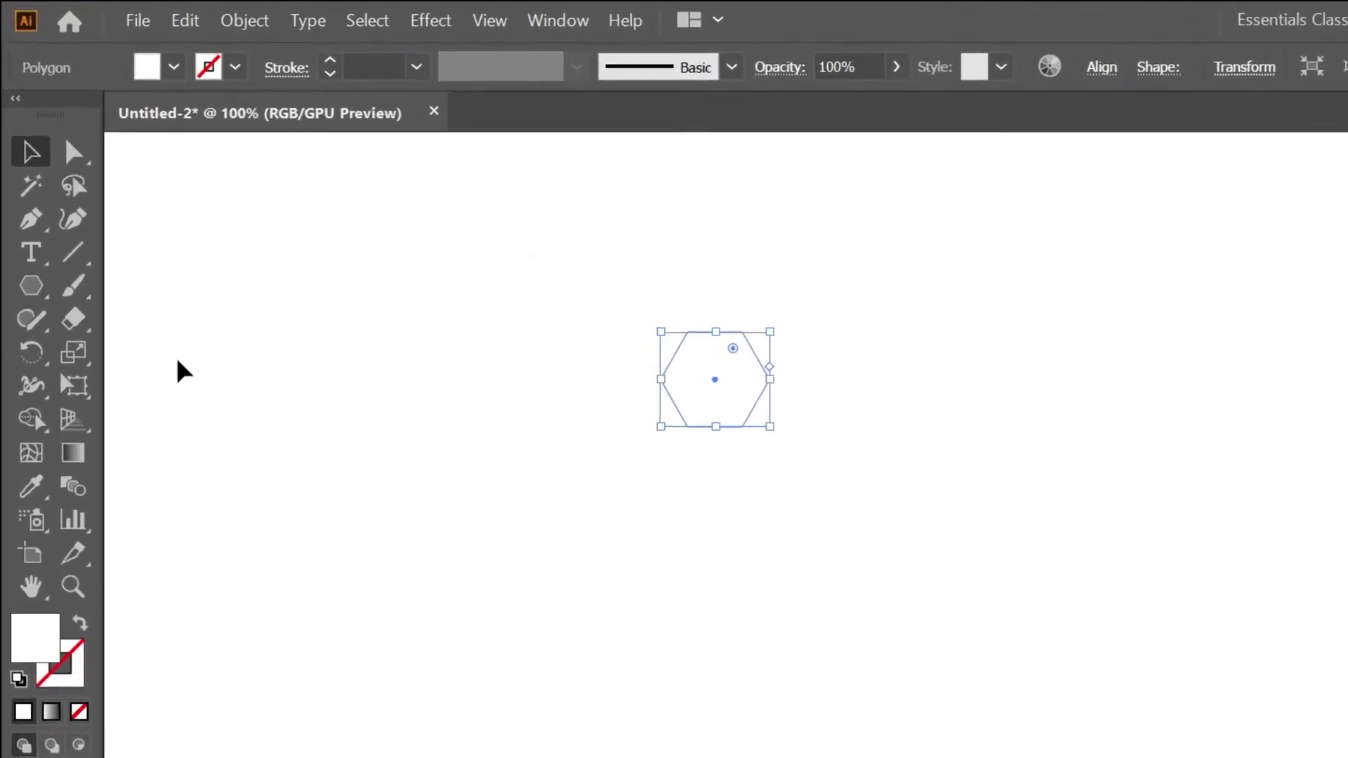
- Fill the hexagon with light blue (R=41 G=171 B=226)
click(242, 106)
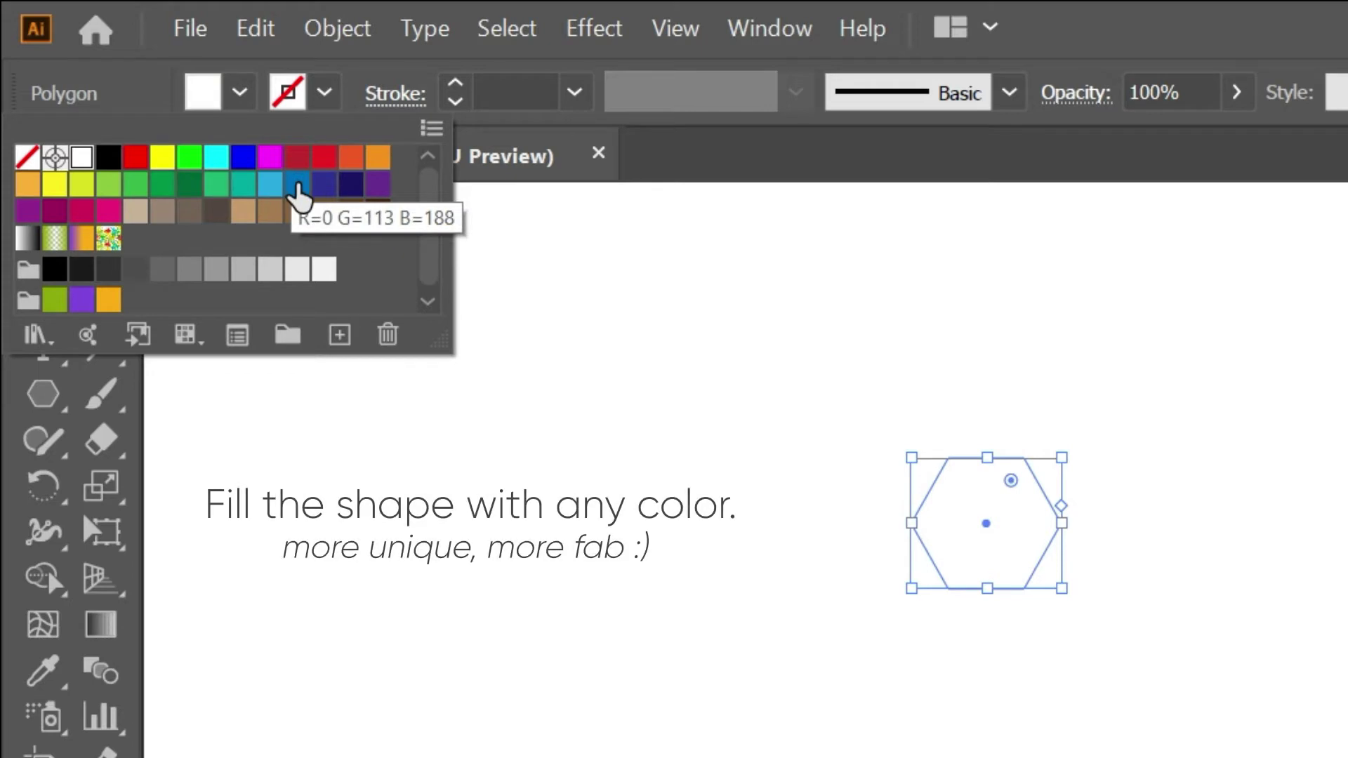
click(298, 188)
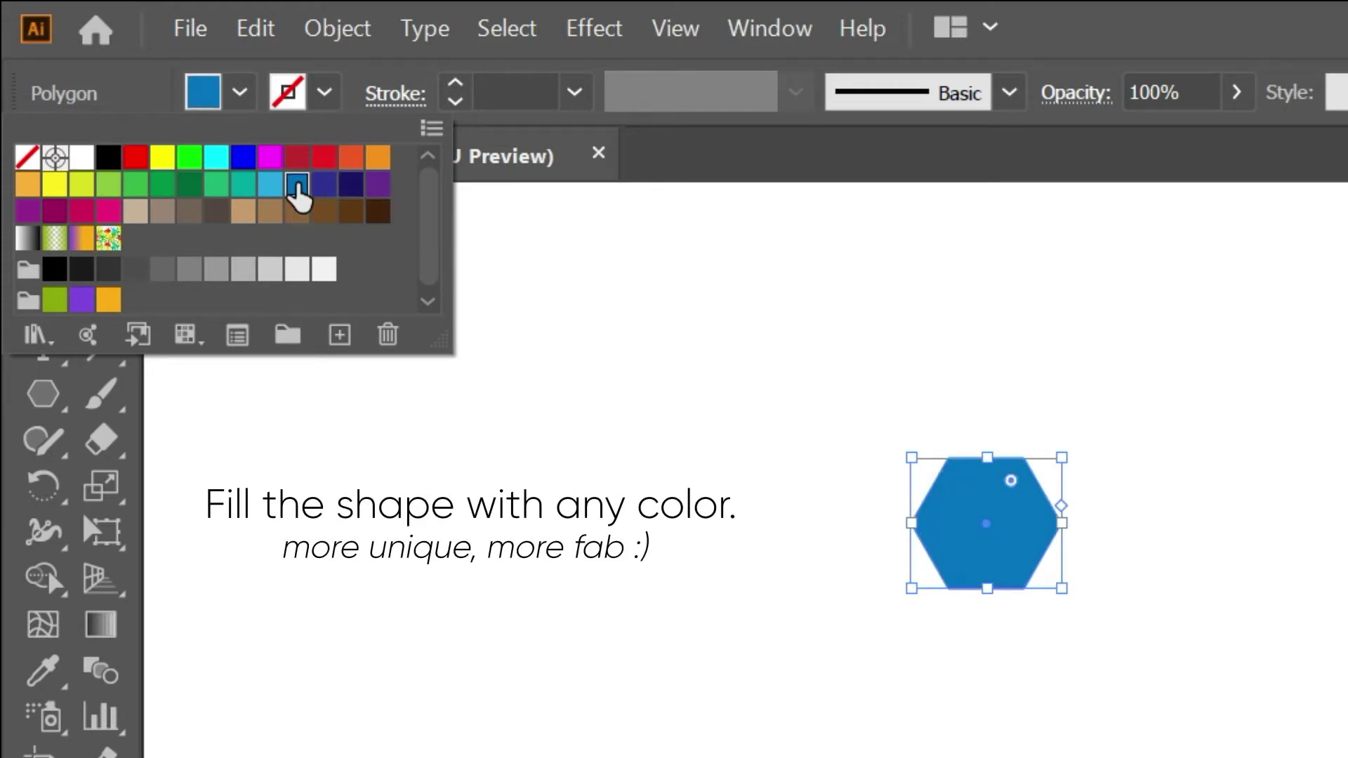
click(269, 184)
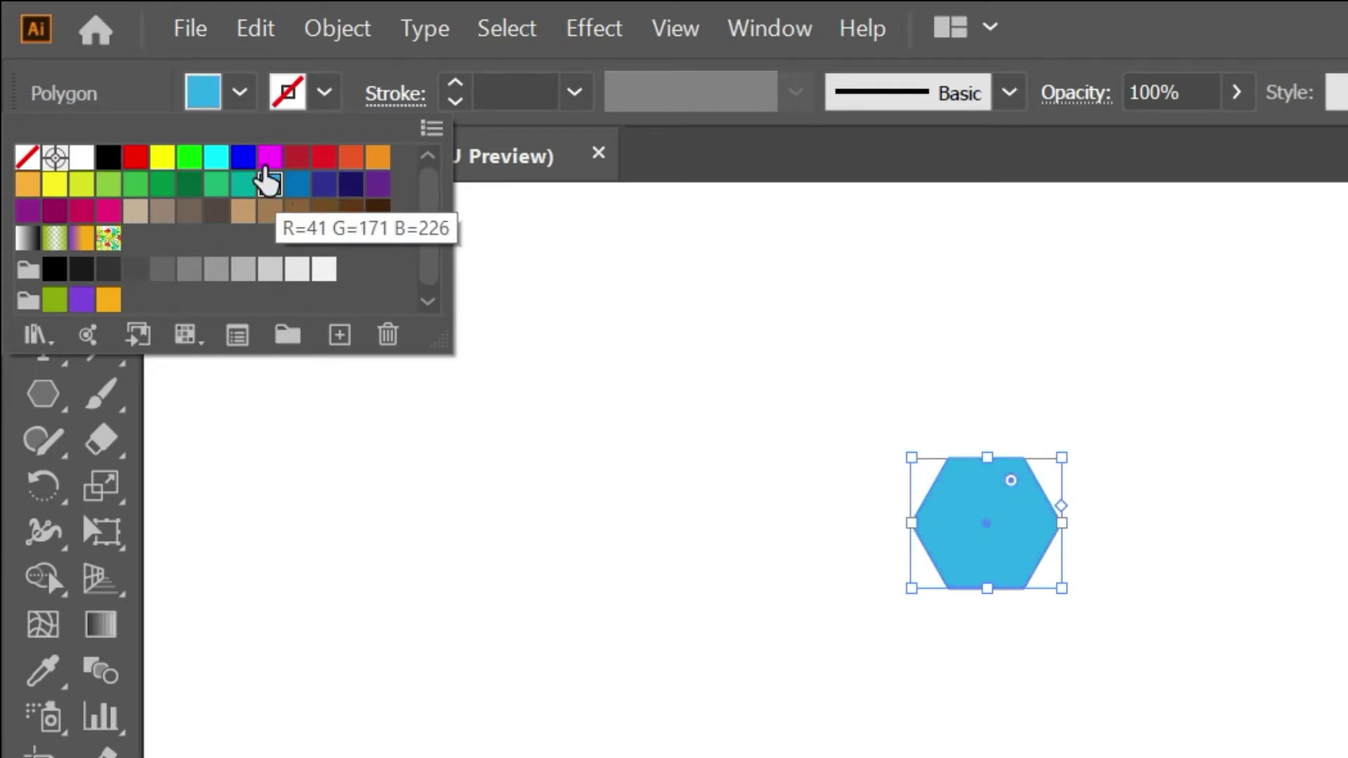
click(242, 99)
click(245, 186)
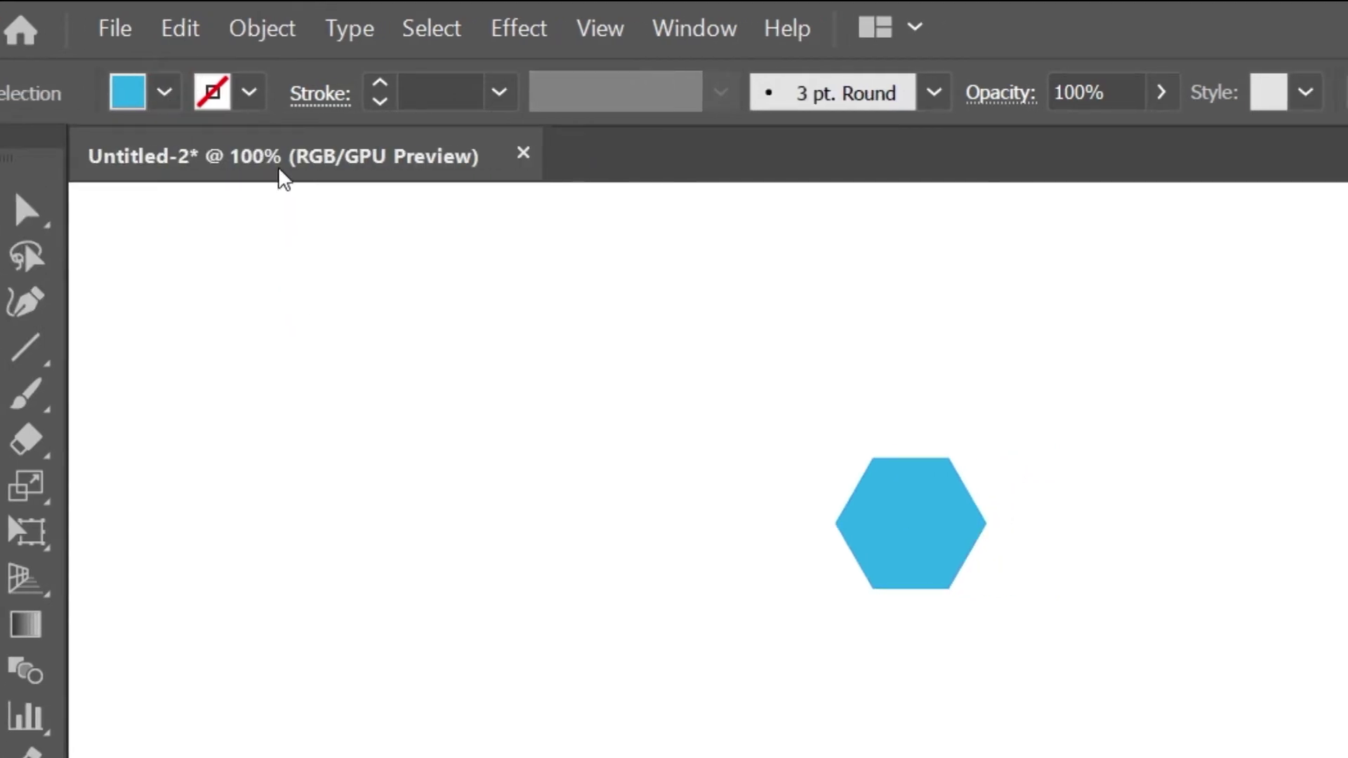
click(260, 32)
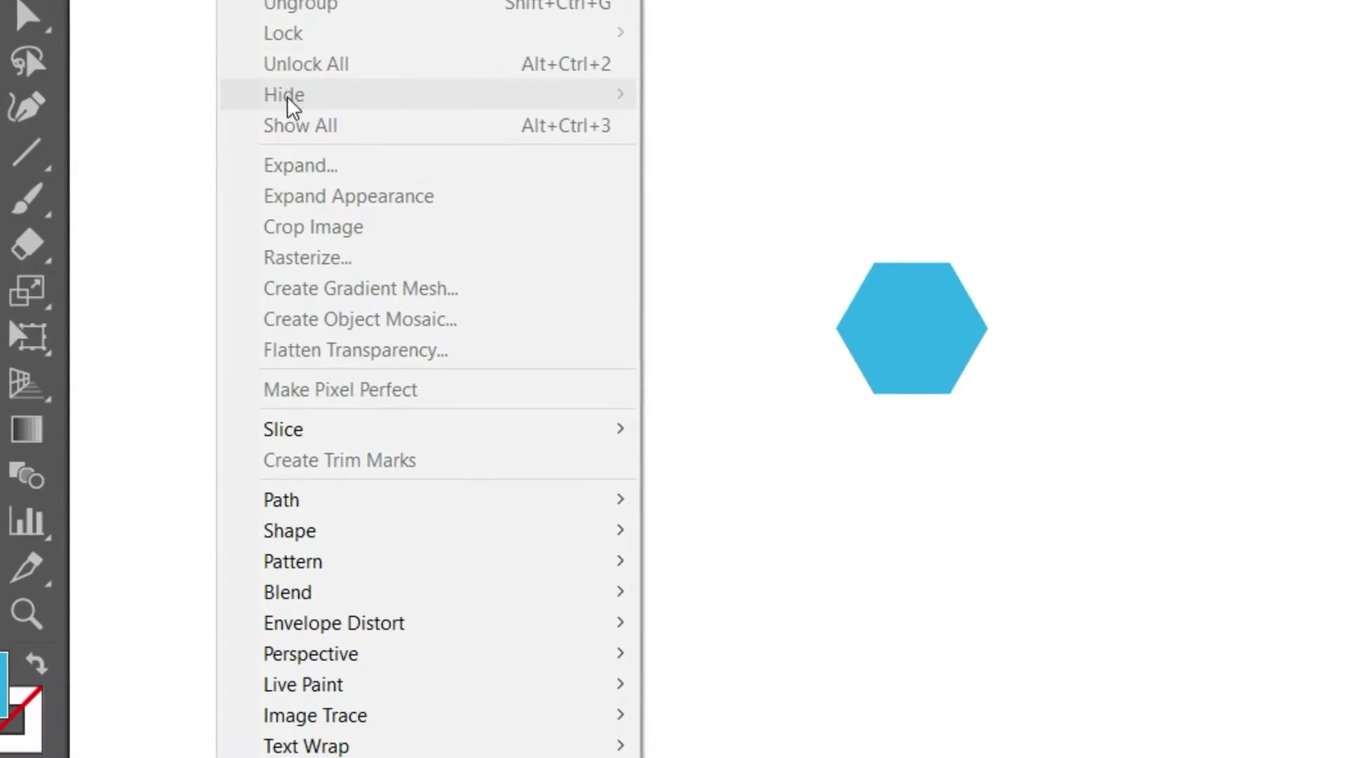
- Set Blend Options to Specified Steps of 8 and select the circle and hexagon
mouse_move(288, 536)
click(700, 601)
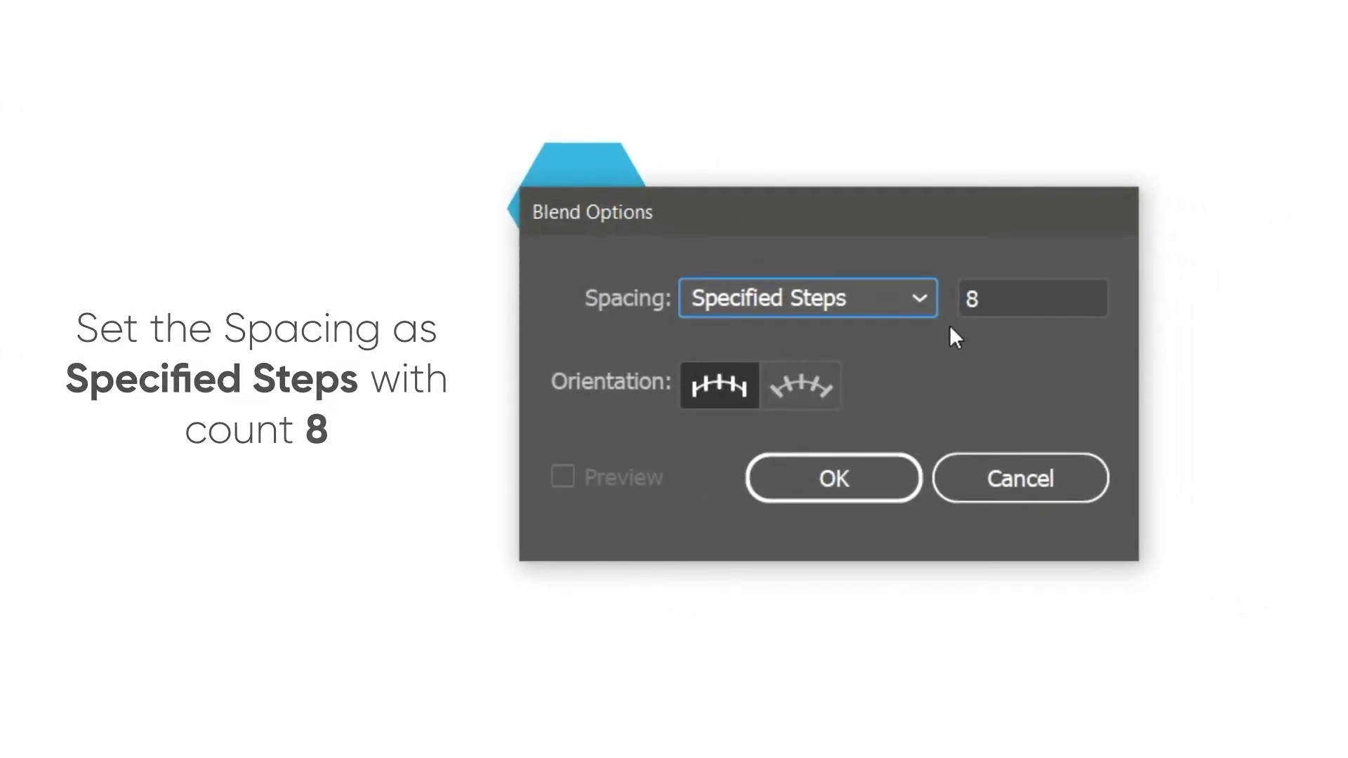
click(864, 475)
drag(419, 225, 602, 434)
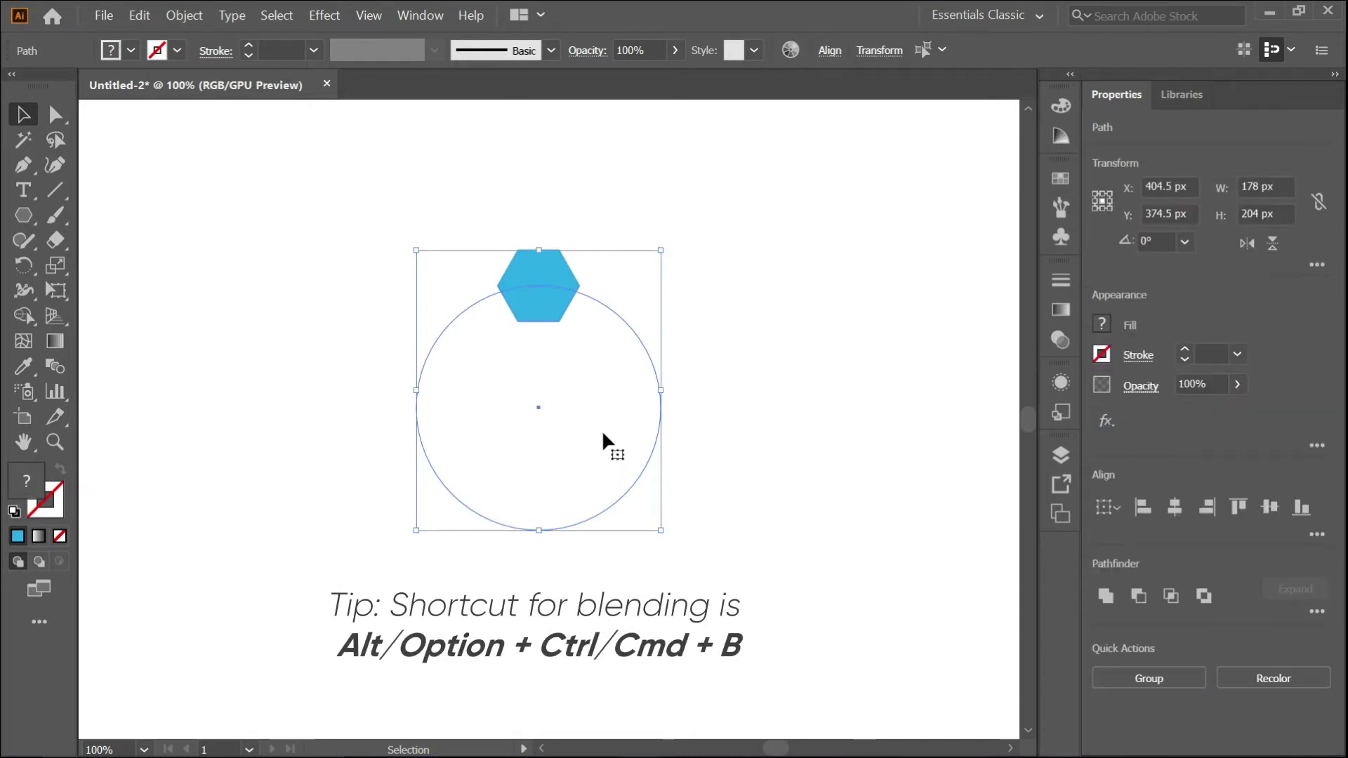
- Blend the hexagon into the circle with Ctrl+Alt+B, making an 8-step teardrop
key(ctrl+alt)
key(ctrl+alt+b)
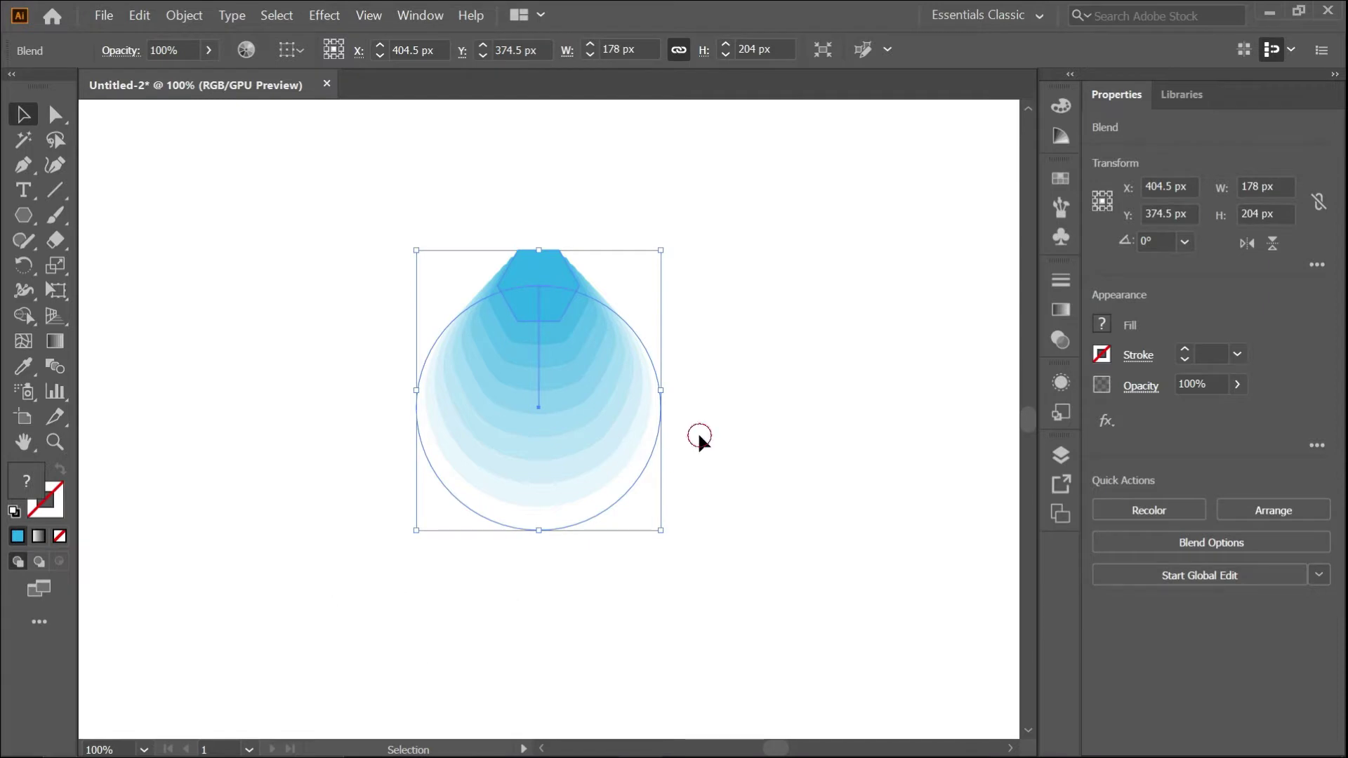
click(699, 435)
scroll(751, 367, down, 1)
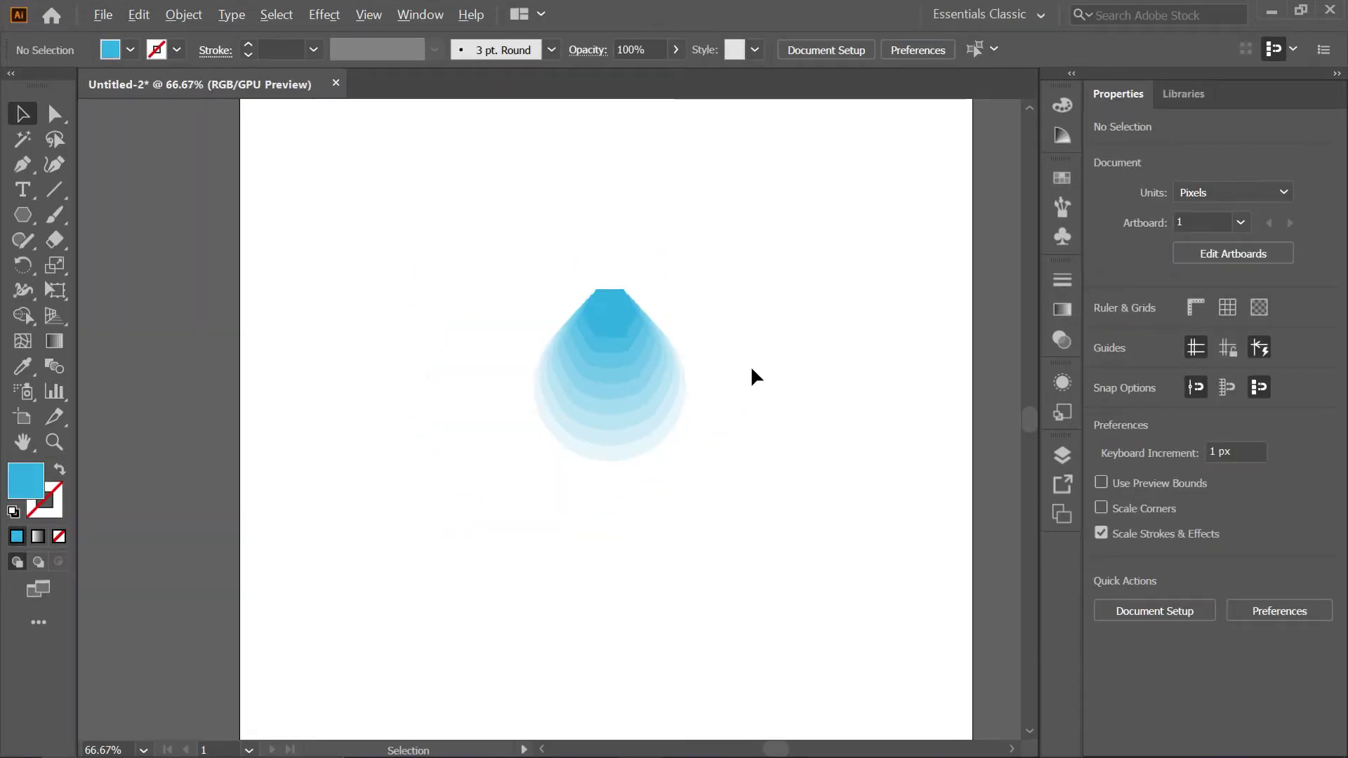
drag(725, 398, 679, 368)
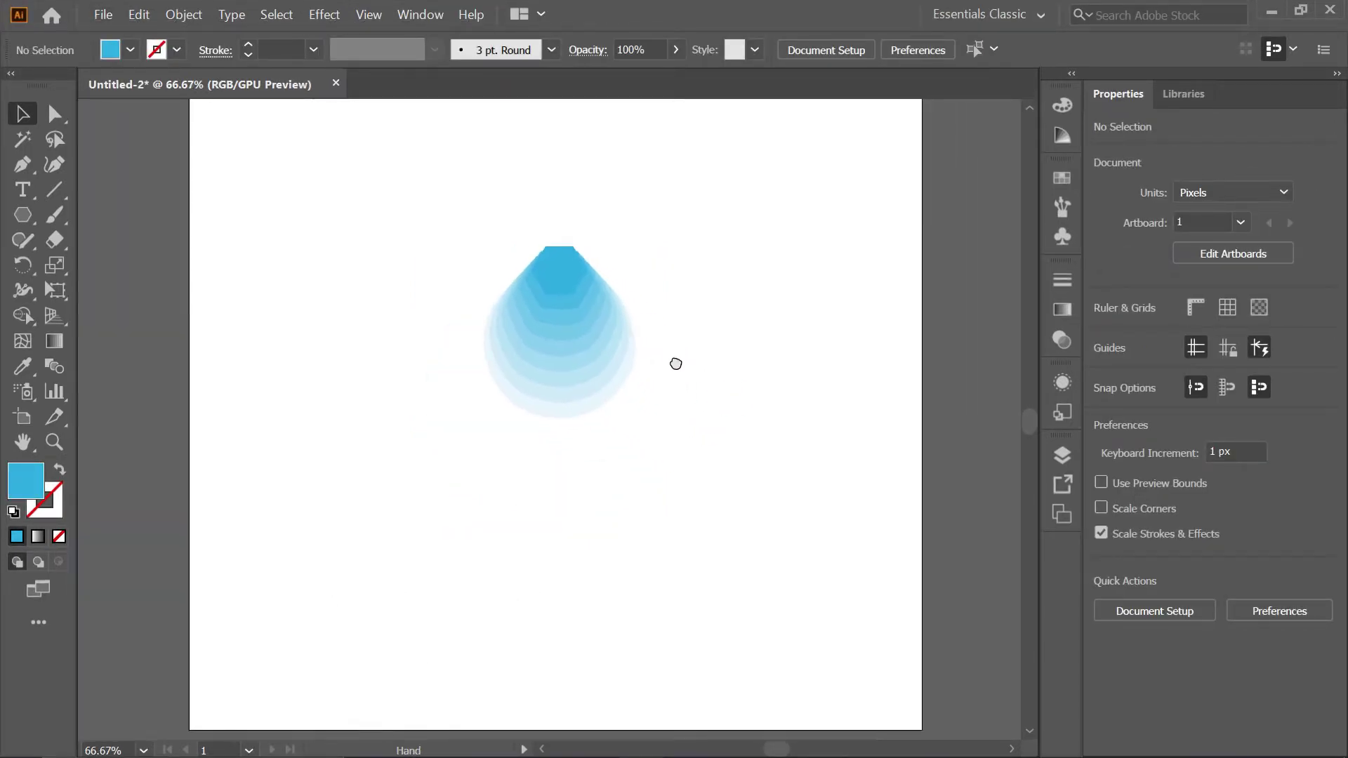
- Shrink the teardrop blend to about 107 × 123 px and move it higher on the artboard
click(652, 447)
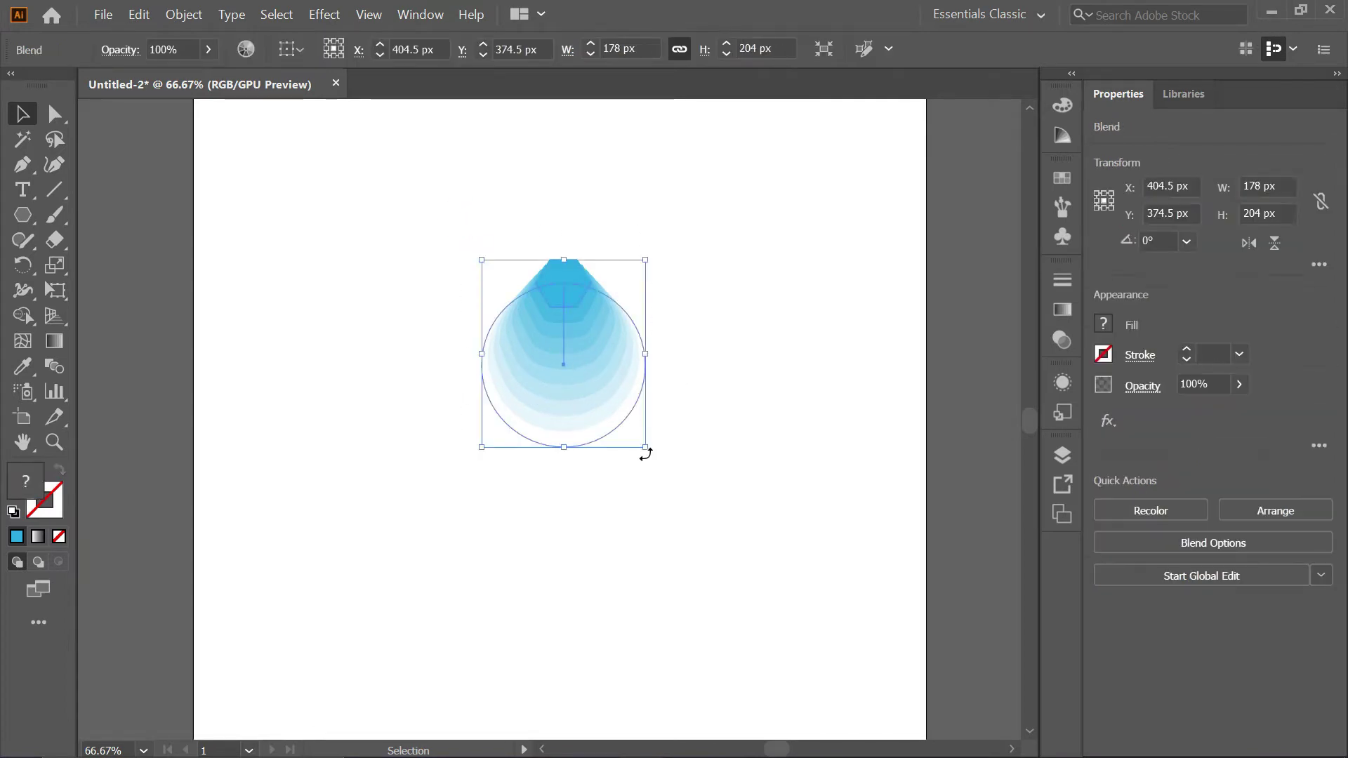
drag(652, 447, 613, 420)
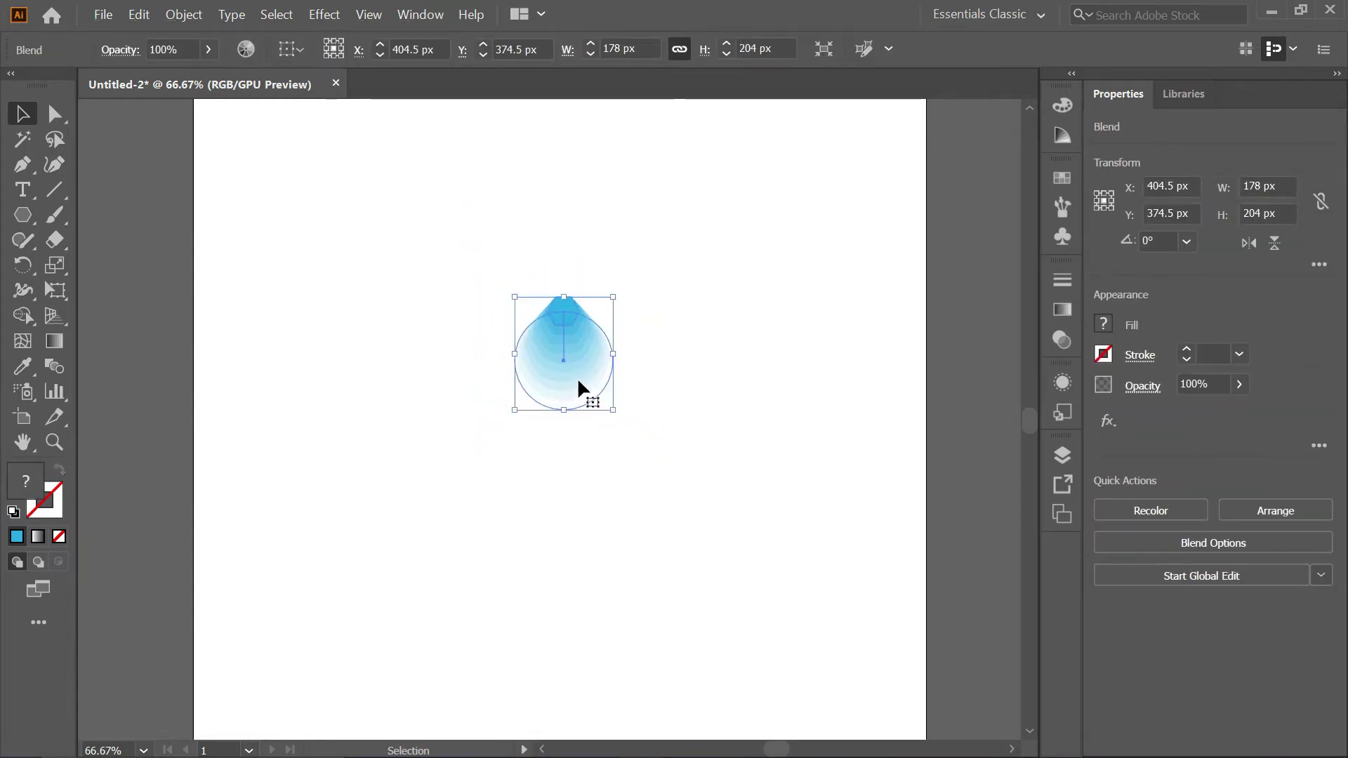
drag(573, 333, 574, 332)
scroll(582, 326, up, 1)
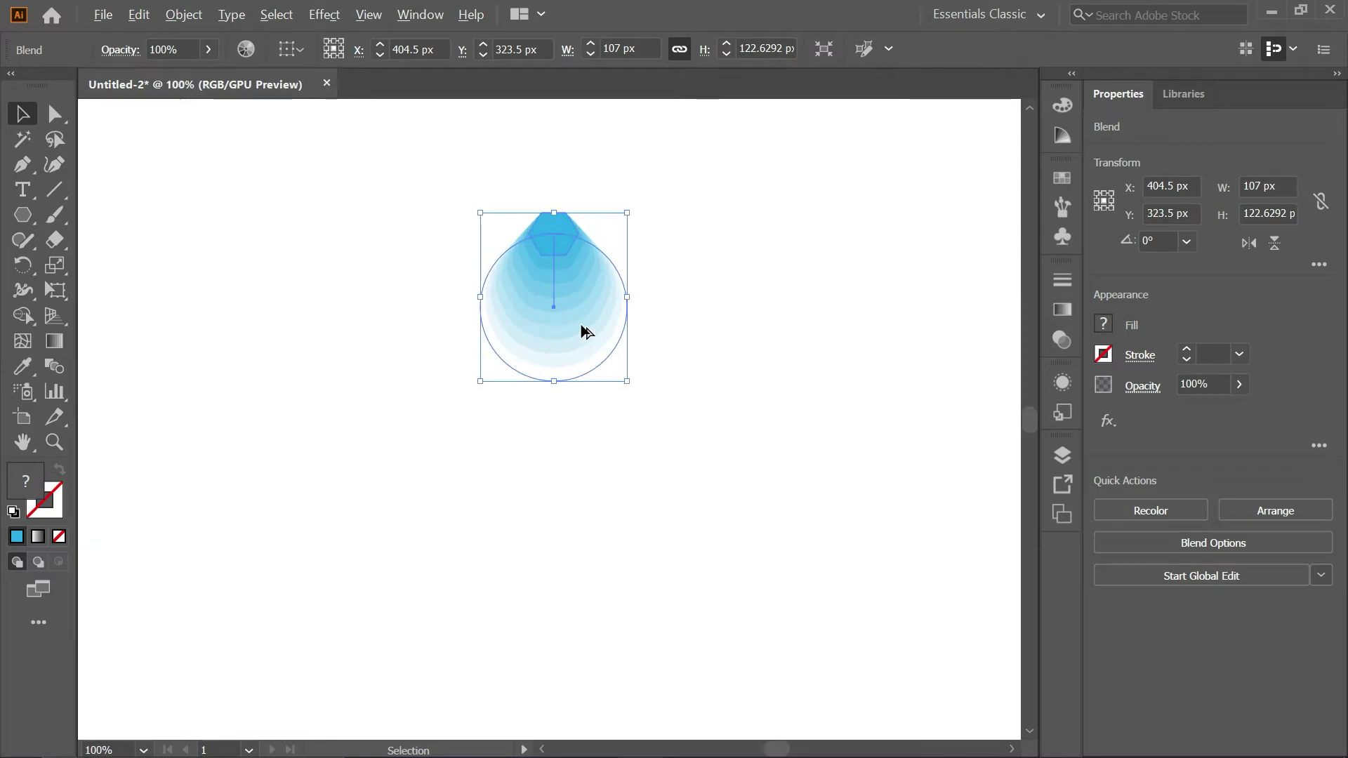
click(675, 338)
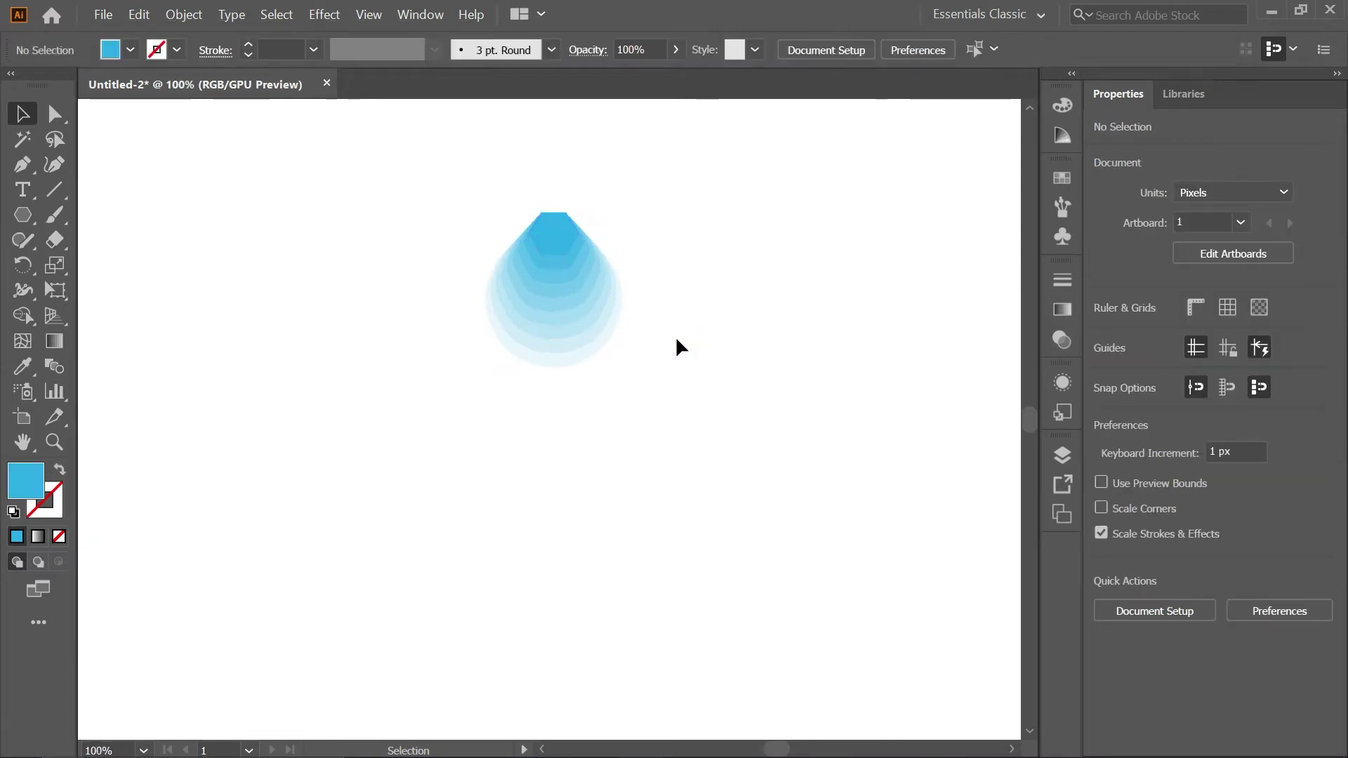
click(548, 318)
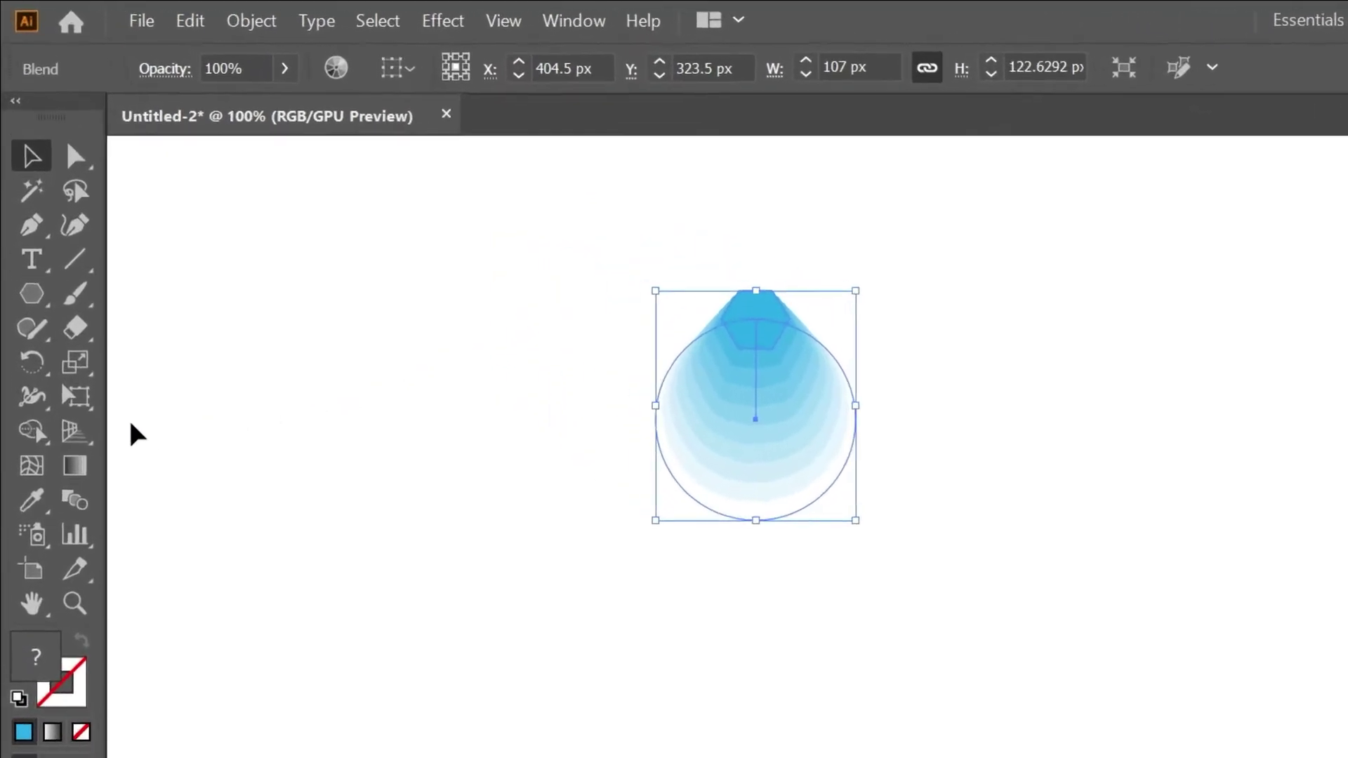
click(36, 411)
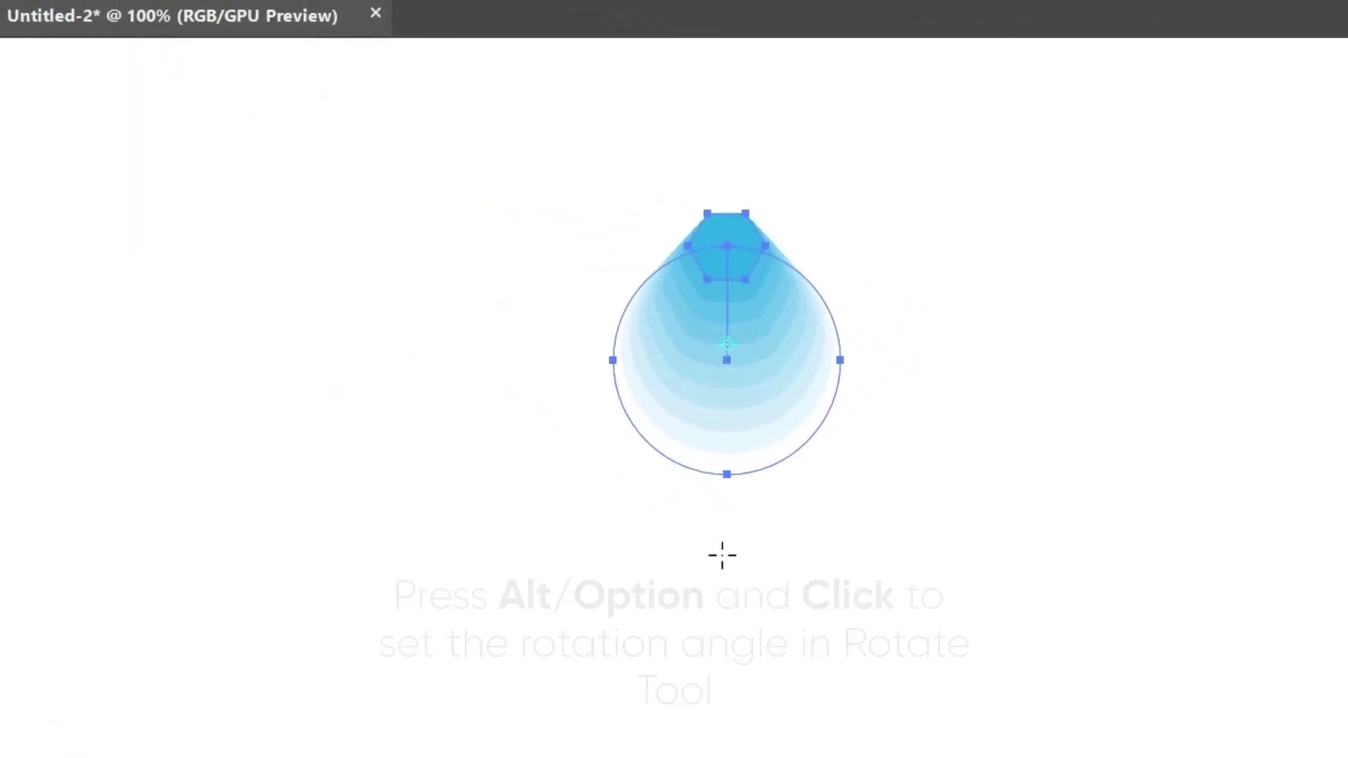
- Make 45° rotated copies of the teardrop around a point below it, forming an eight-petal flower
alt+click(677, 512)
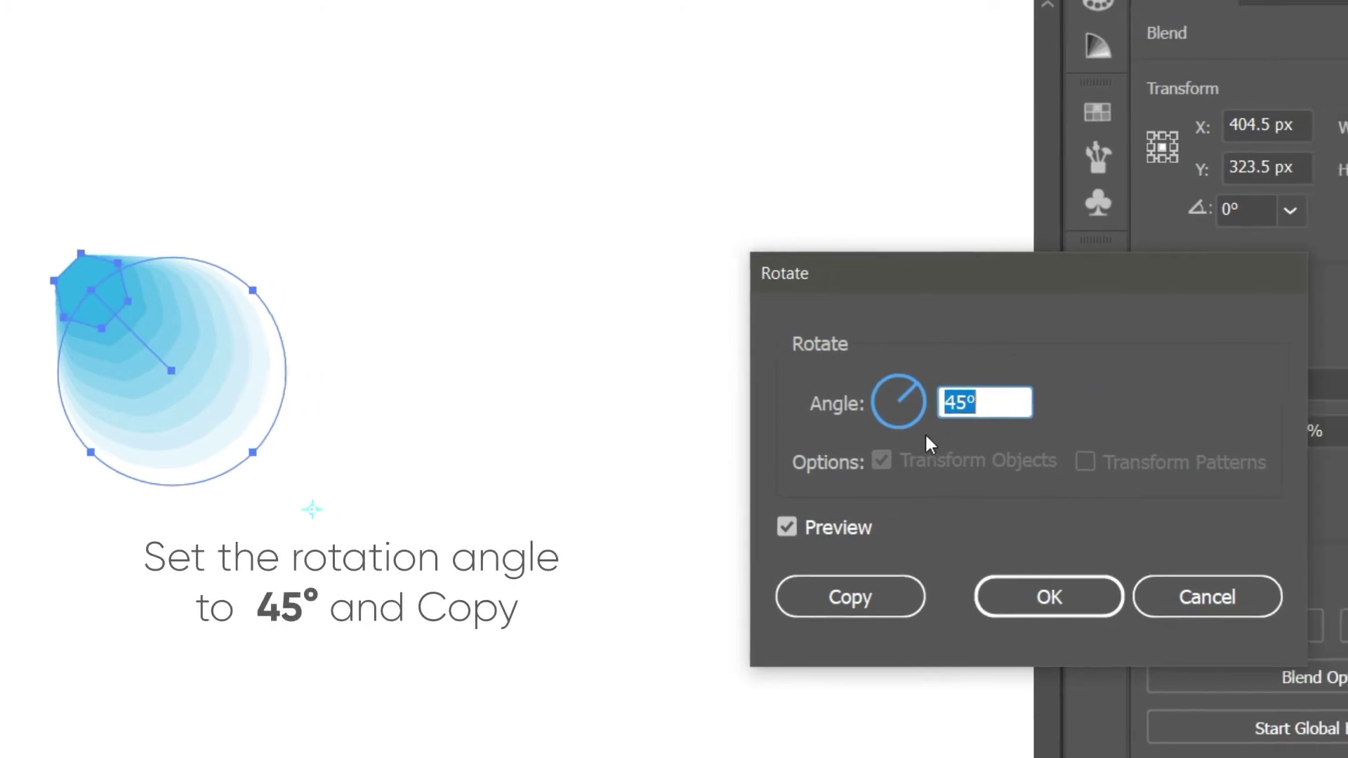
click(814, 599)
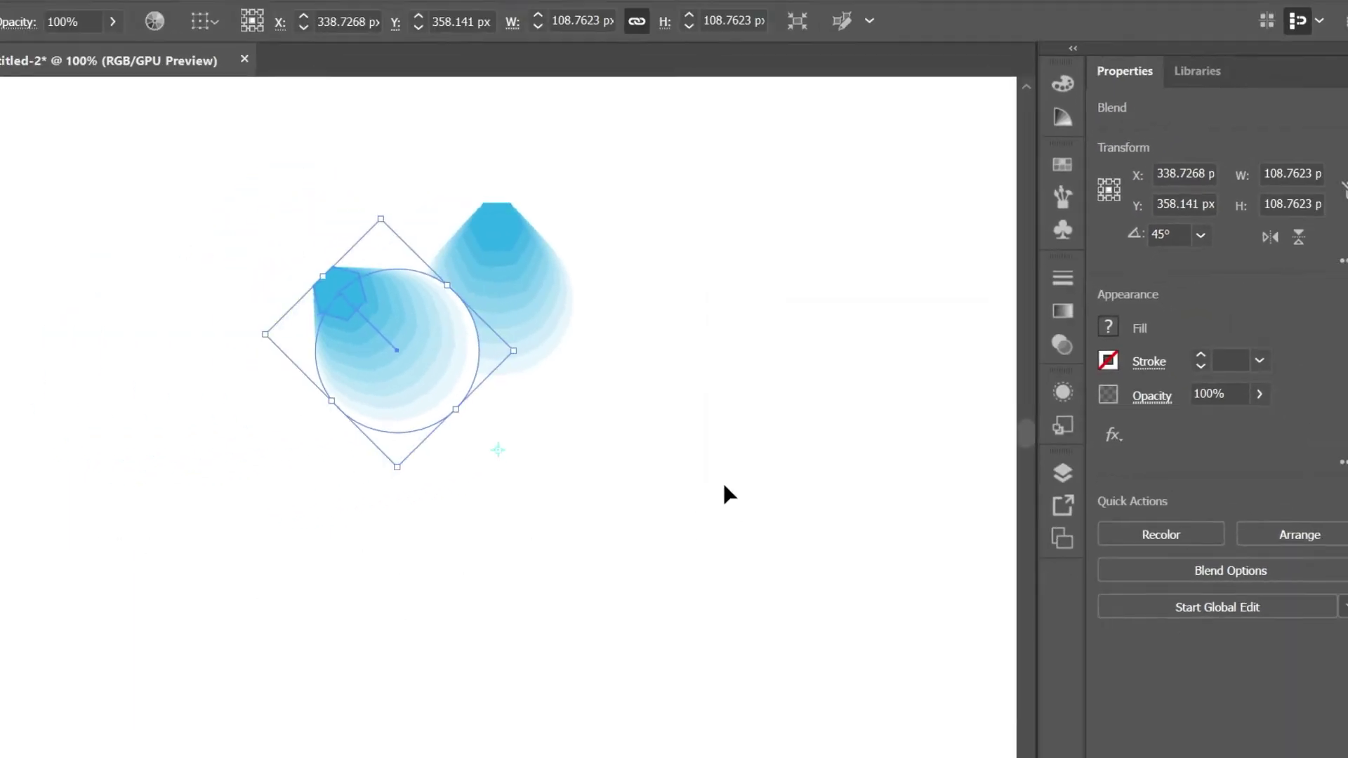
key(ctrl+d)
key(ctrl+d)
key(ctrl+d)
key(ctrl+d)
key(ctrl+d)
key(ctrl+d)
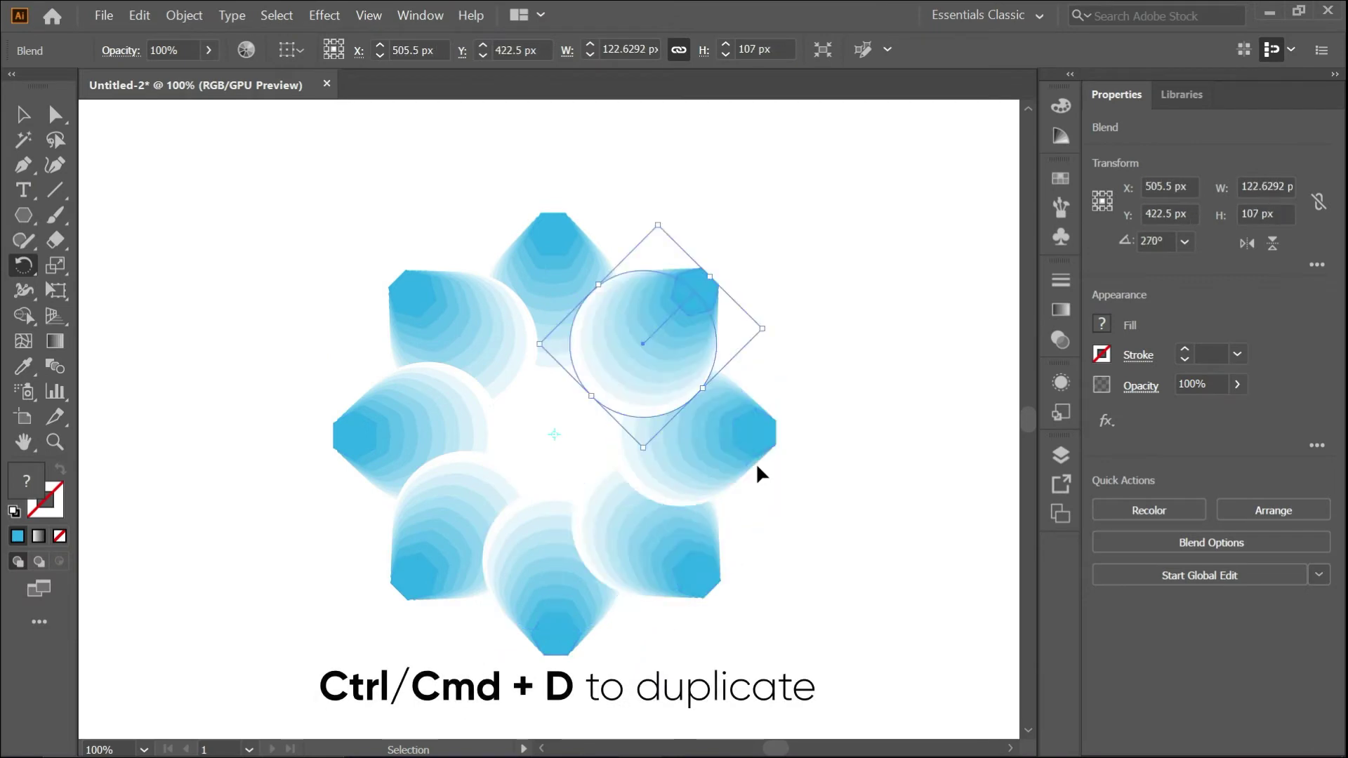
key(r)
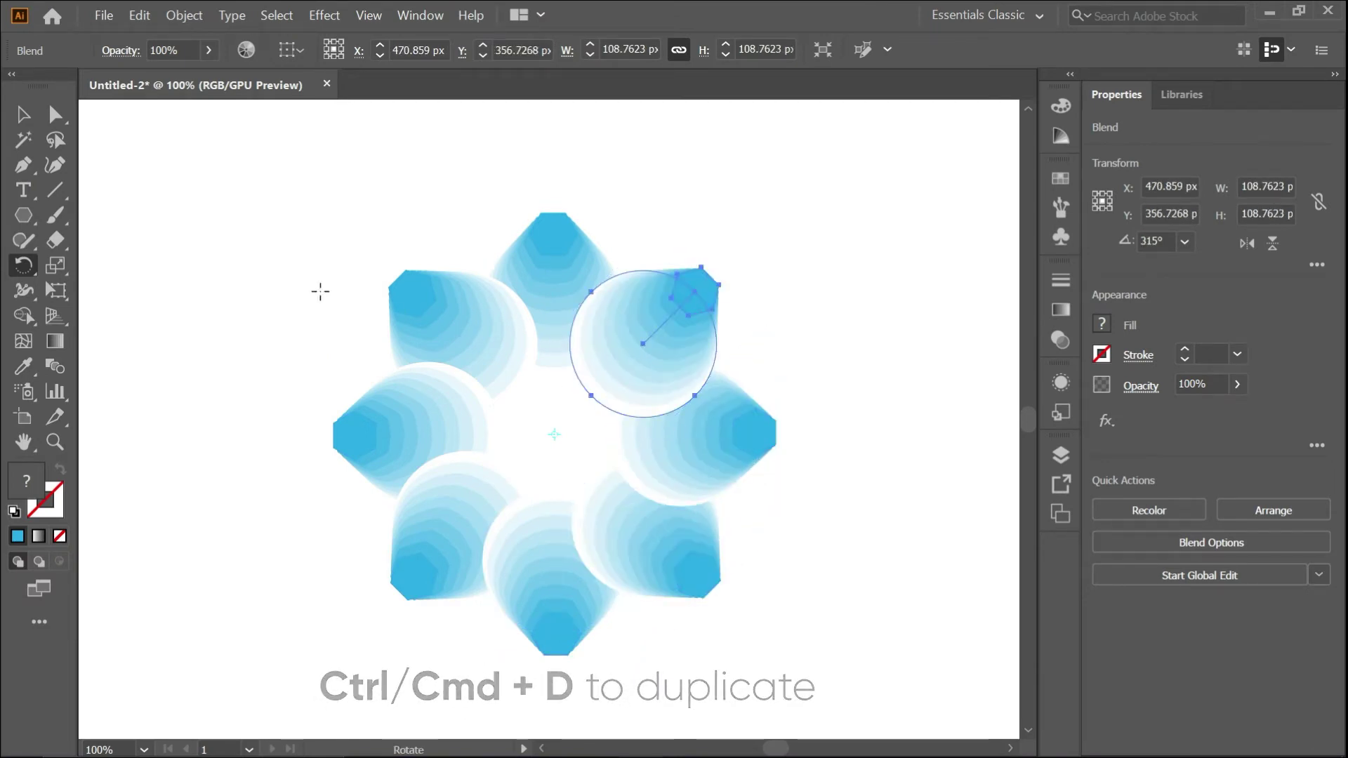
click(35, 115)
click(294, 222)
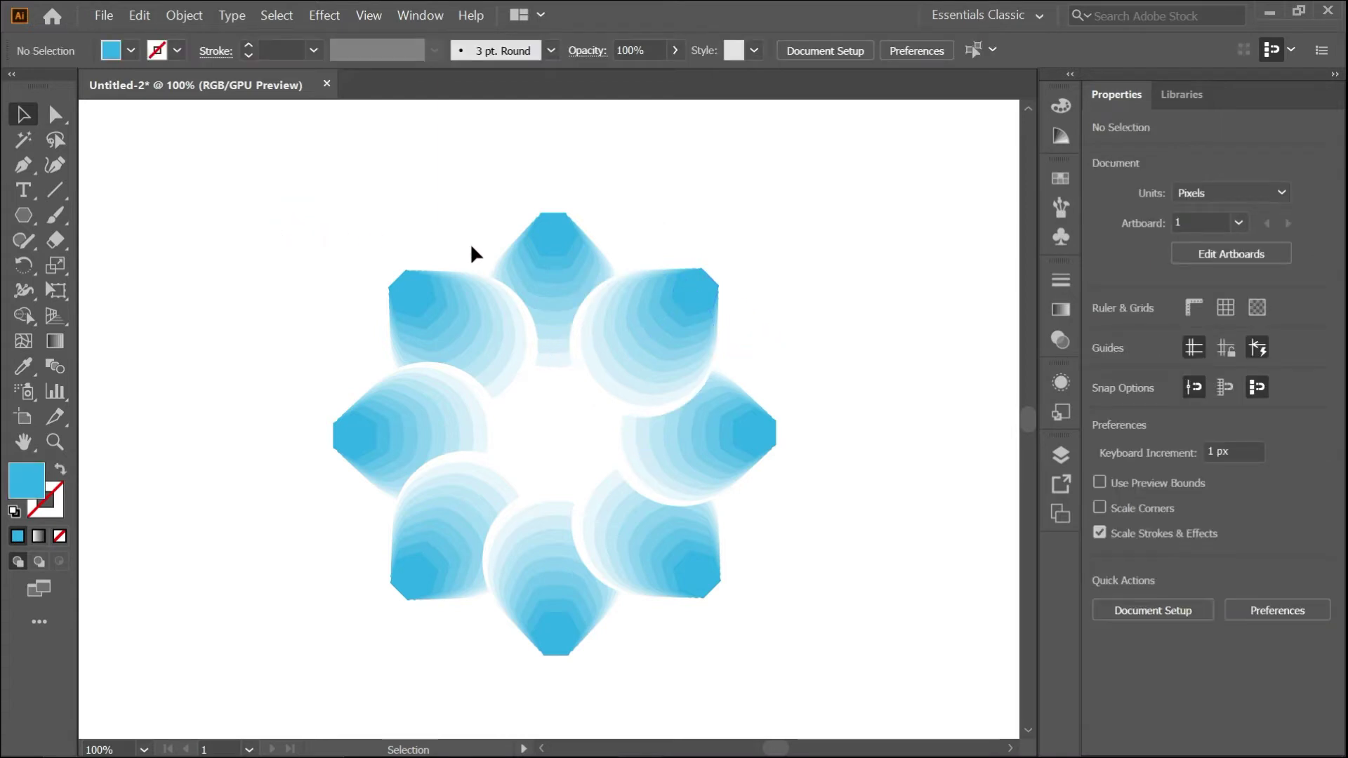
- Alt-drag a duplicate of the top petal to the right of the flower
click(542, 261)
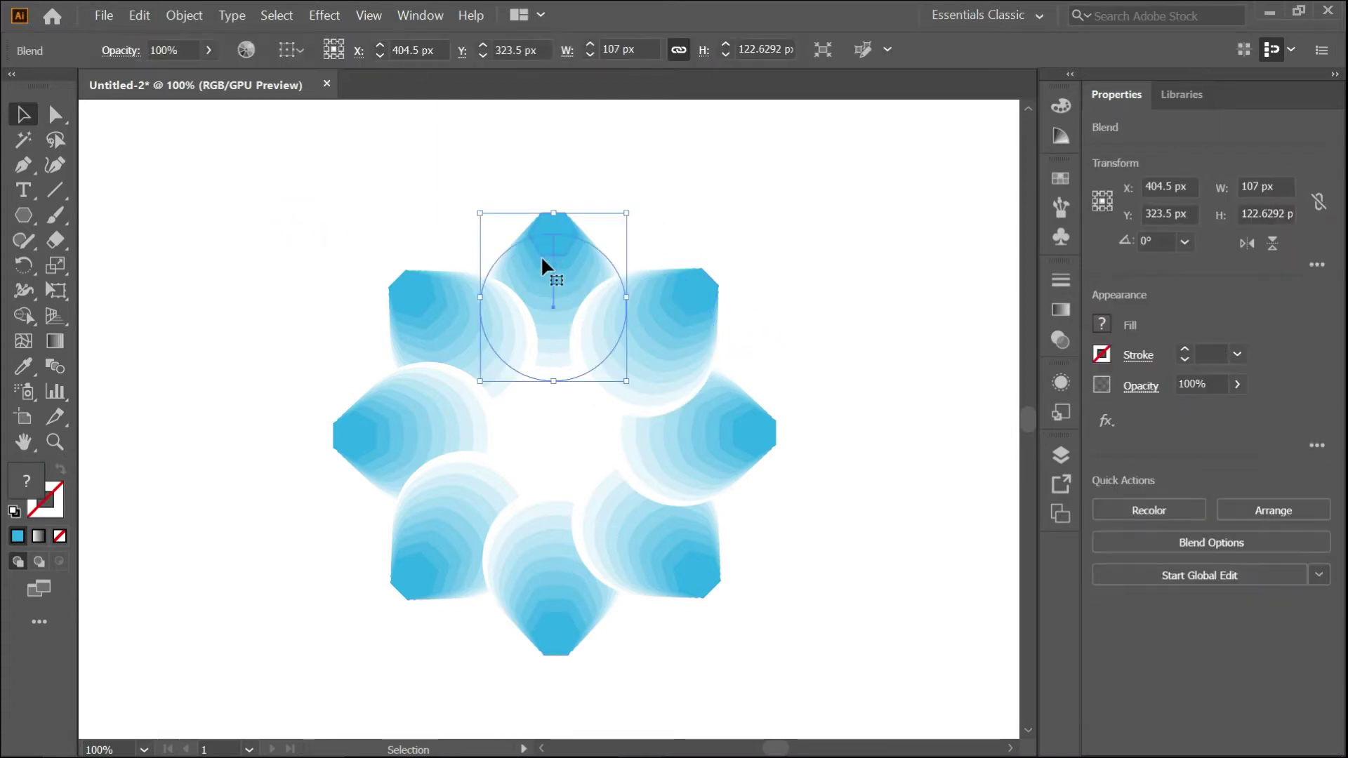
scroll(543, 261, right, 3)
scroll(542, 262, right, 2)
drag(410, 255, 735, 291)
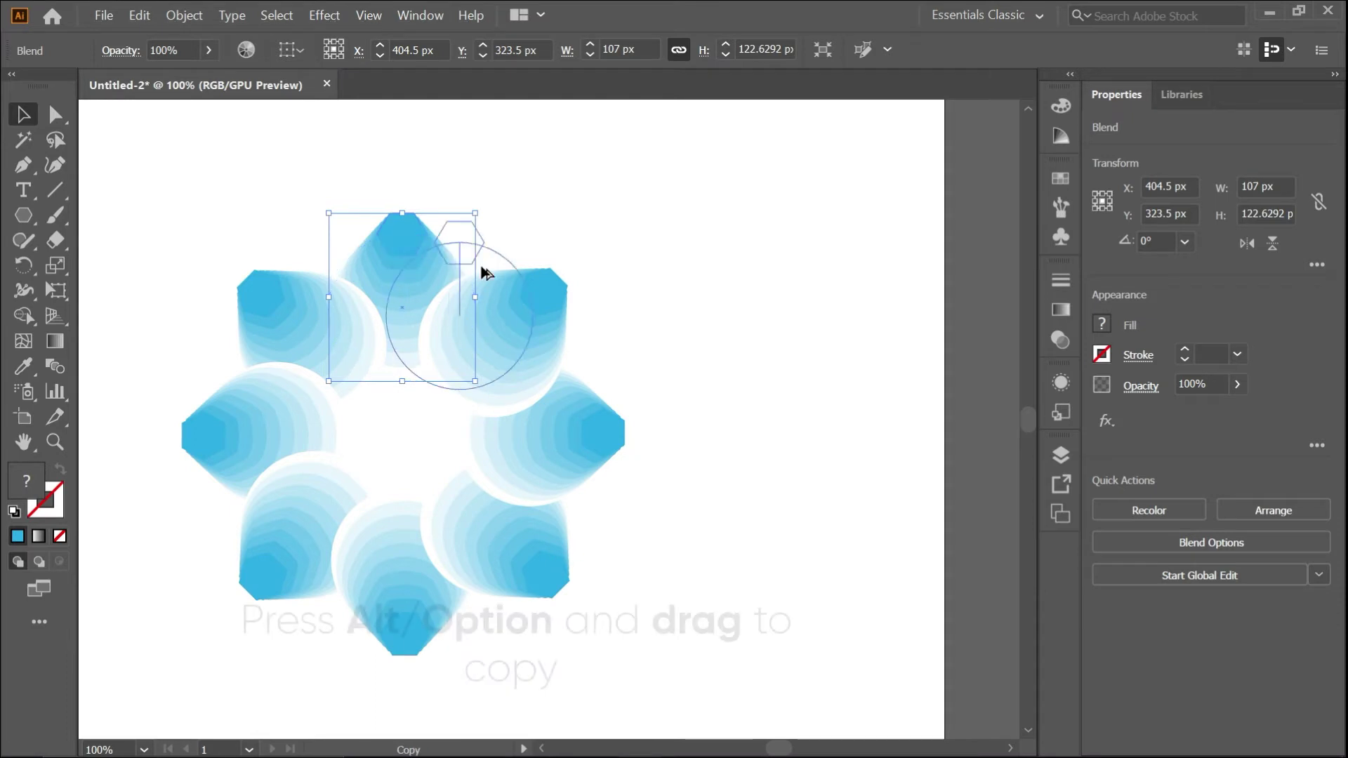
click(891, 334)
alt+scroll(854, 281, up, 1)
alt+scroll(854, 281, up, 1)
scroll(853, 281, up, 1)
scroll(854, 281, up, 2)
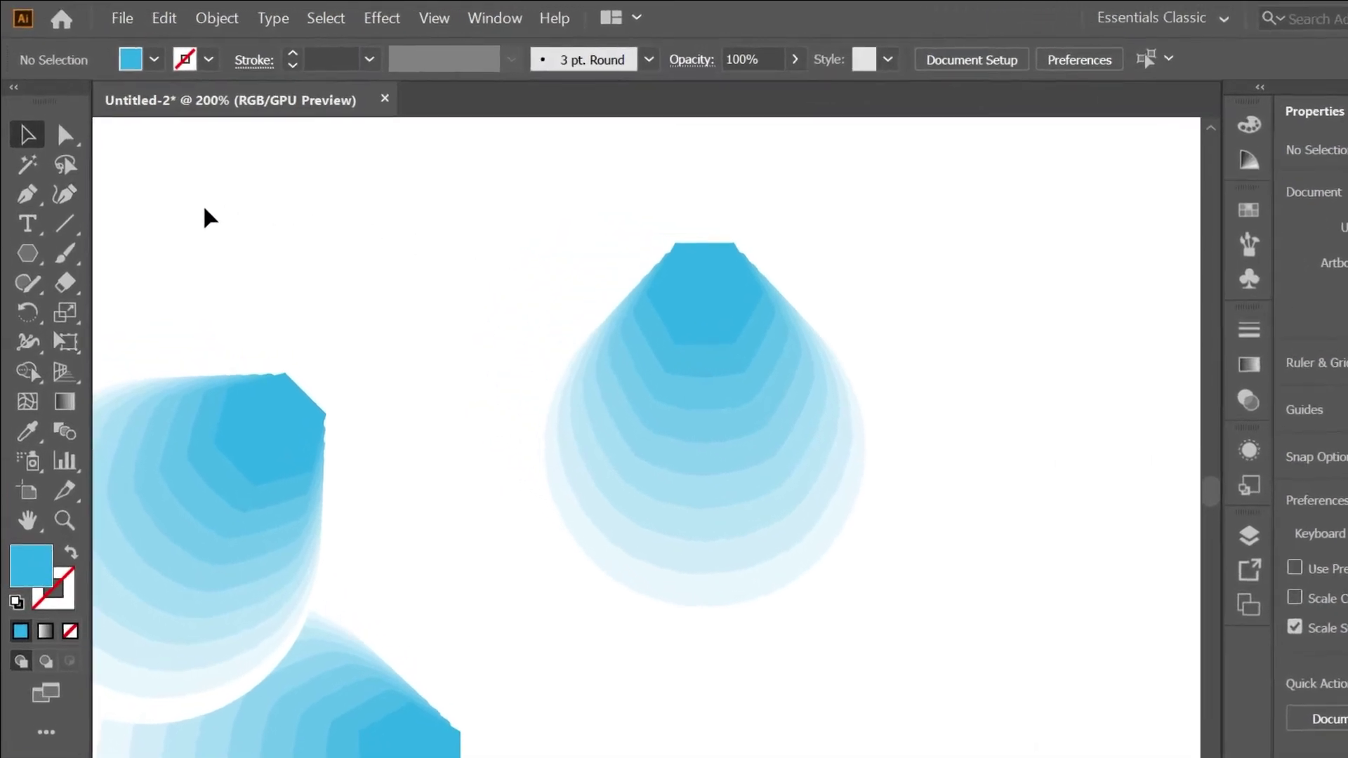
- Draw a blue rectangle covering the right half of the copied petal
click(41, 254)
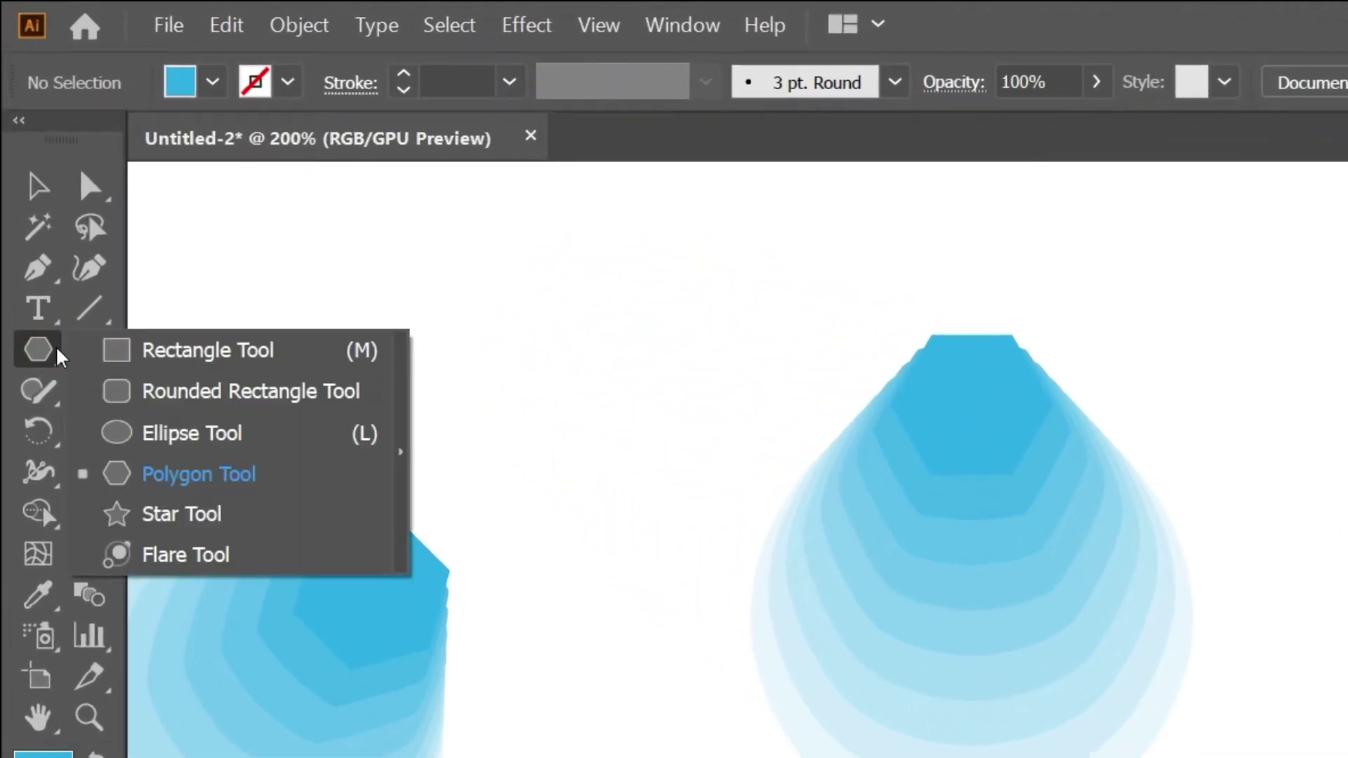
click(183, 350)
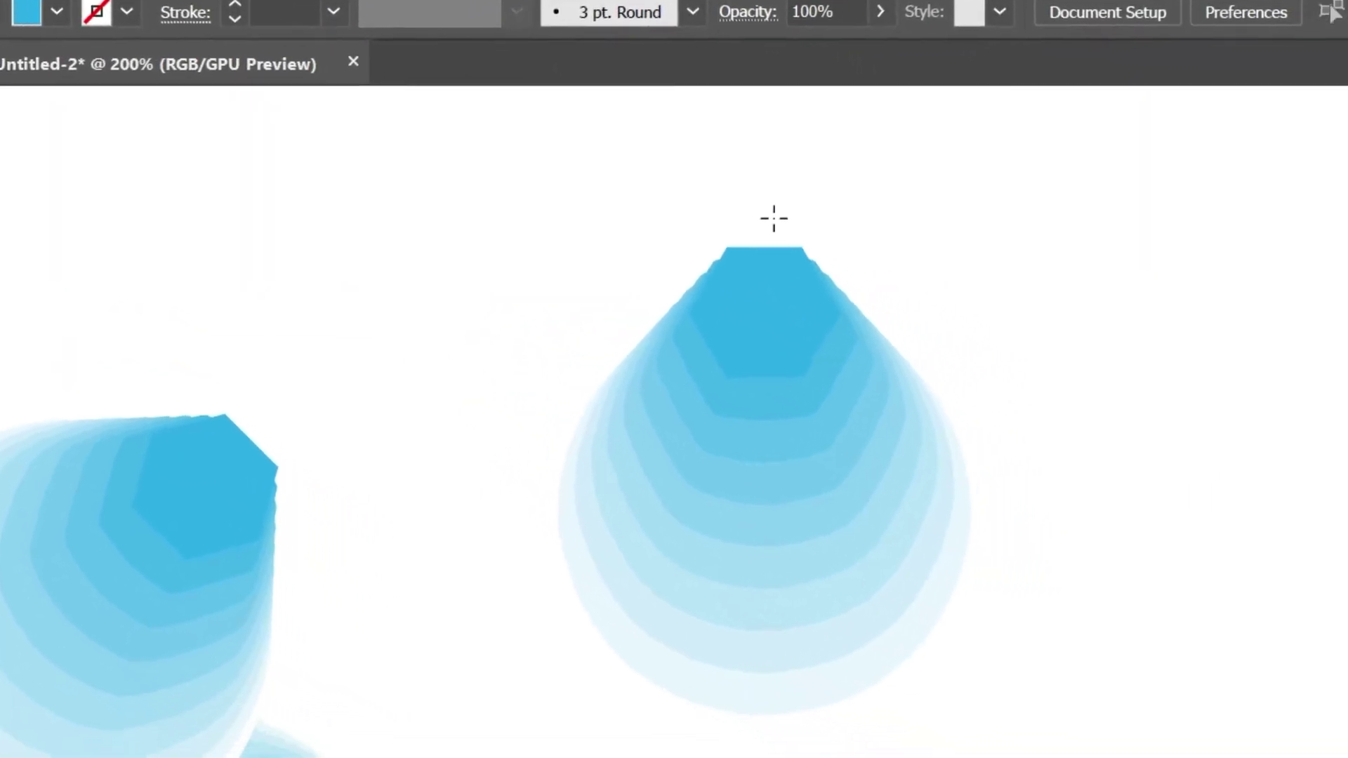
drag(774, 219, 986, 737)
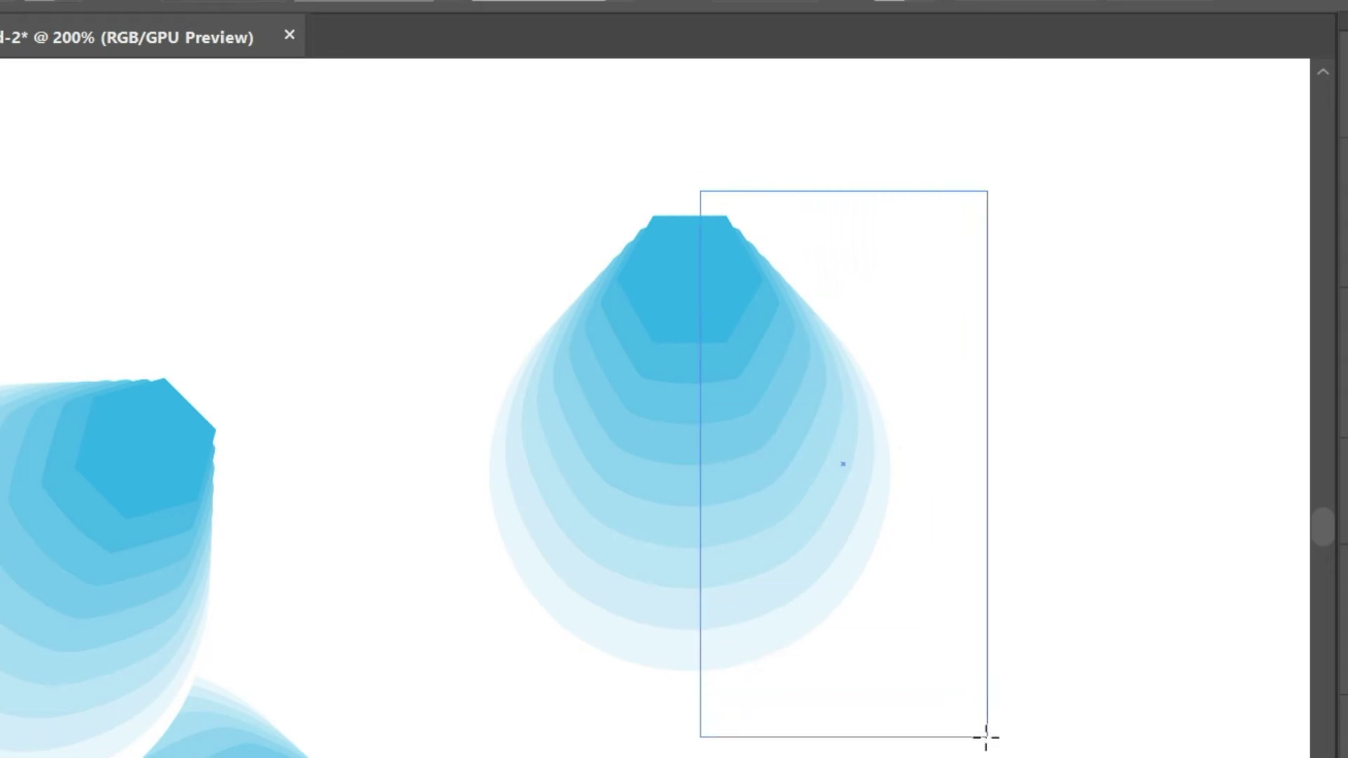
drag(985, 737, 927, 739)
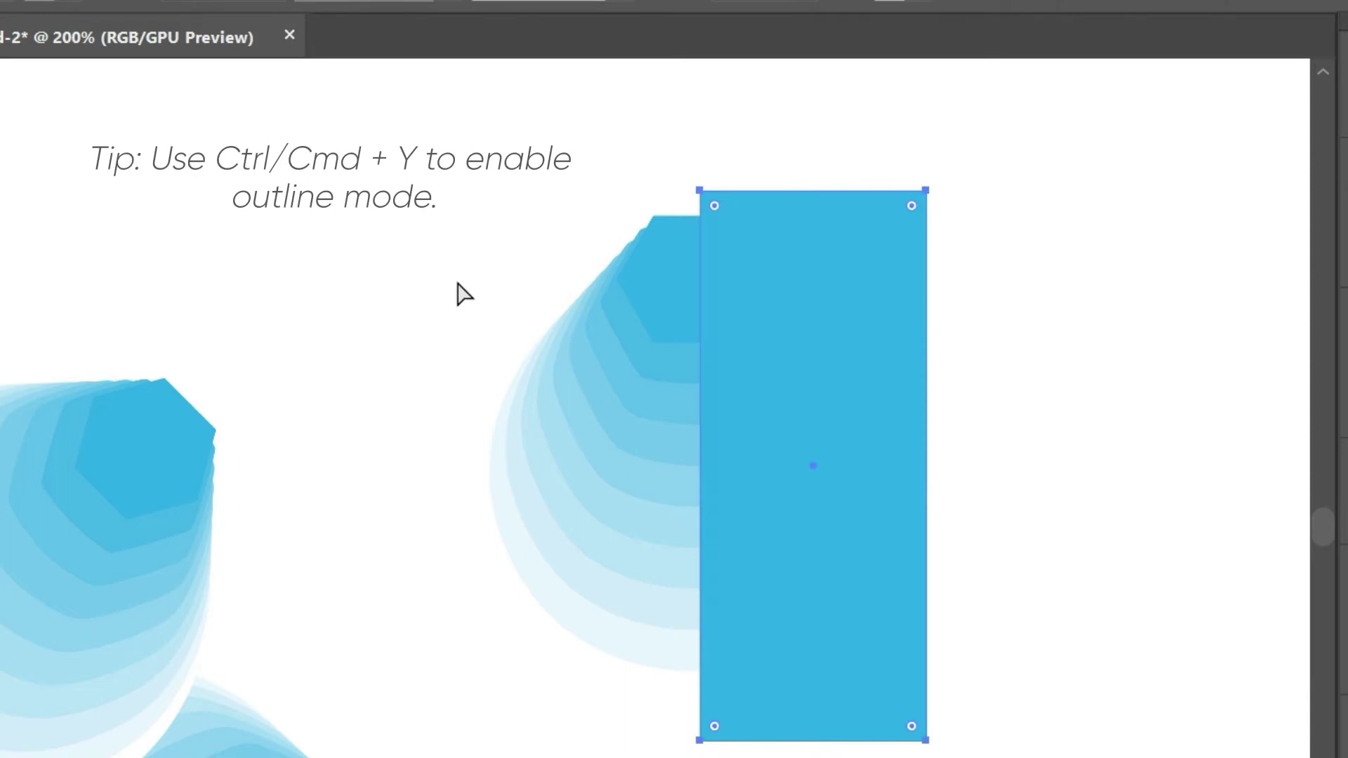
- Switch to Outline view and zoom in to 1600% on the hexagon's top
key(ctrl+y)
scroll(687, 220, up, 1)
scroll(692, 214, up, 2)
scroll(698, 207, up, 2)
scroll(700, 196, up, 1)
- Turn off Snap to Pixel in the View menu
click(621, 149)
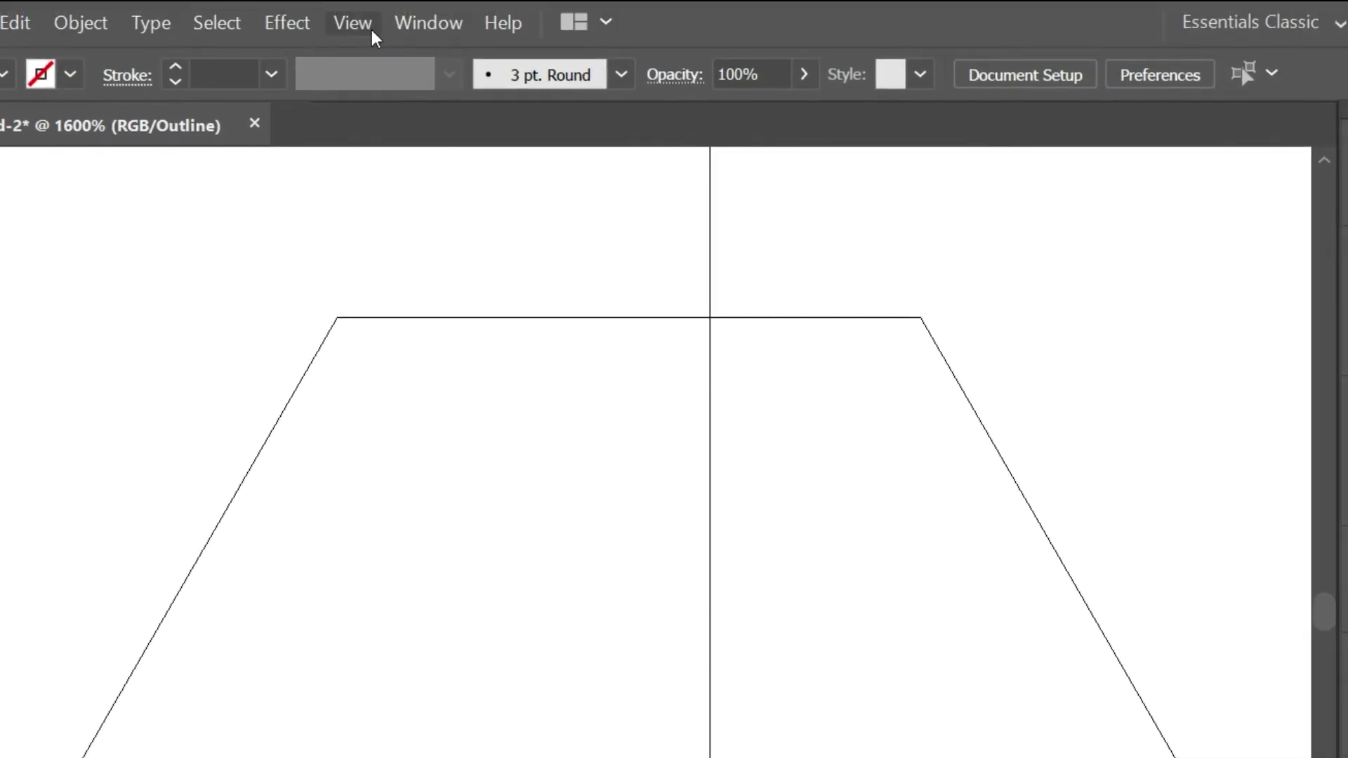
click(370, 27)
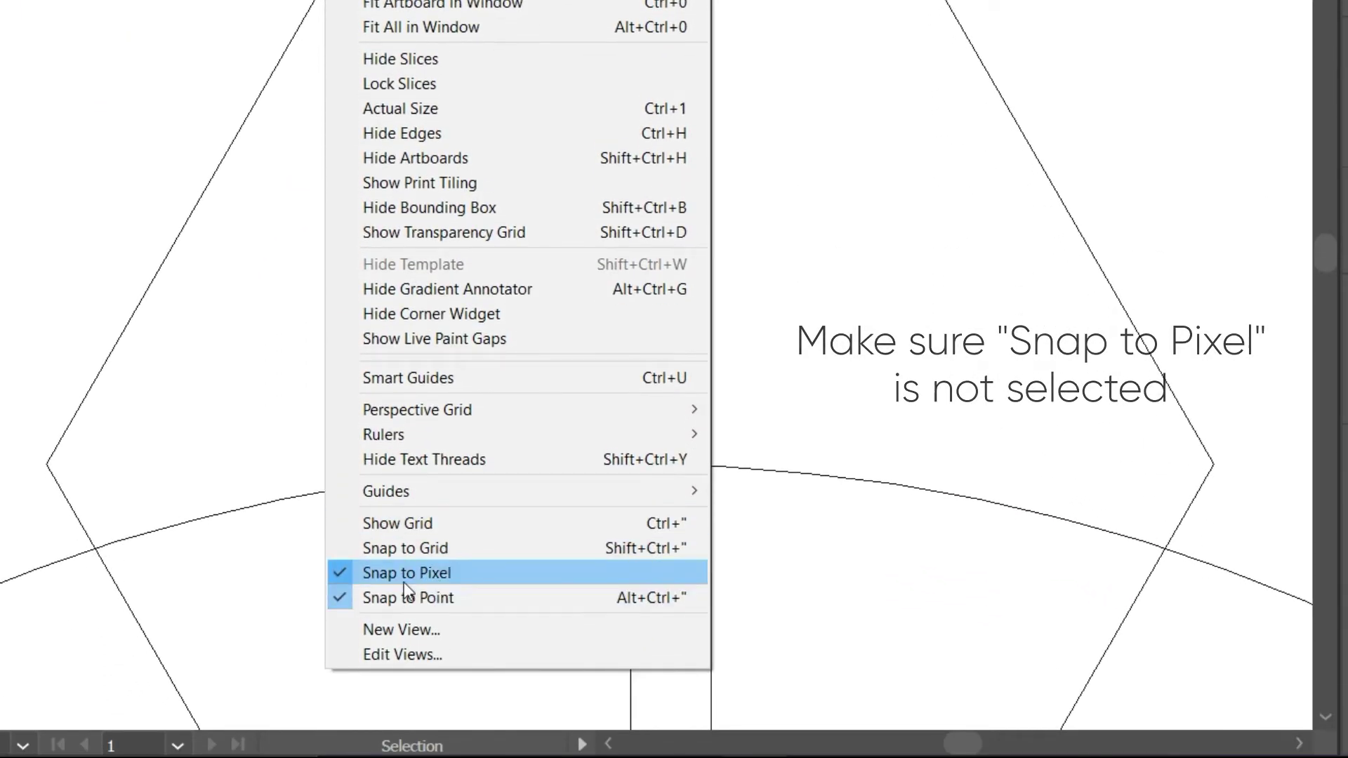
click(405, 583)
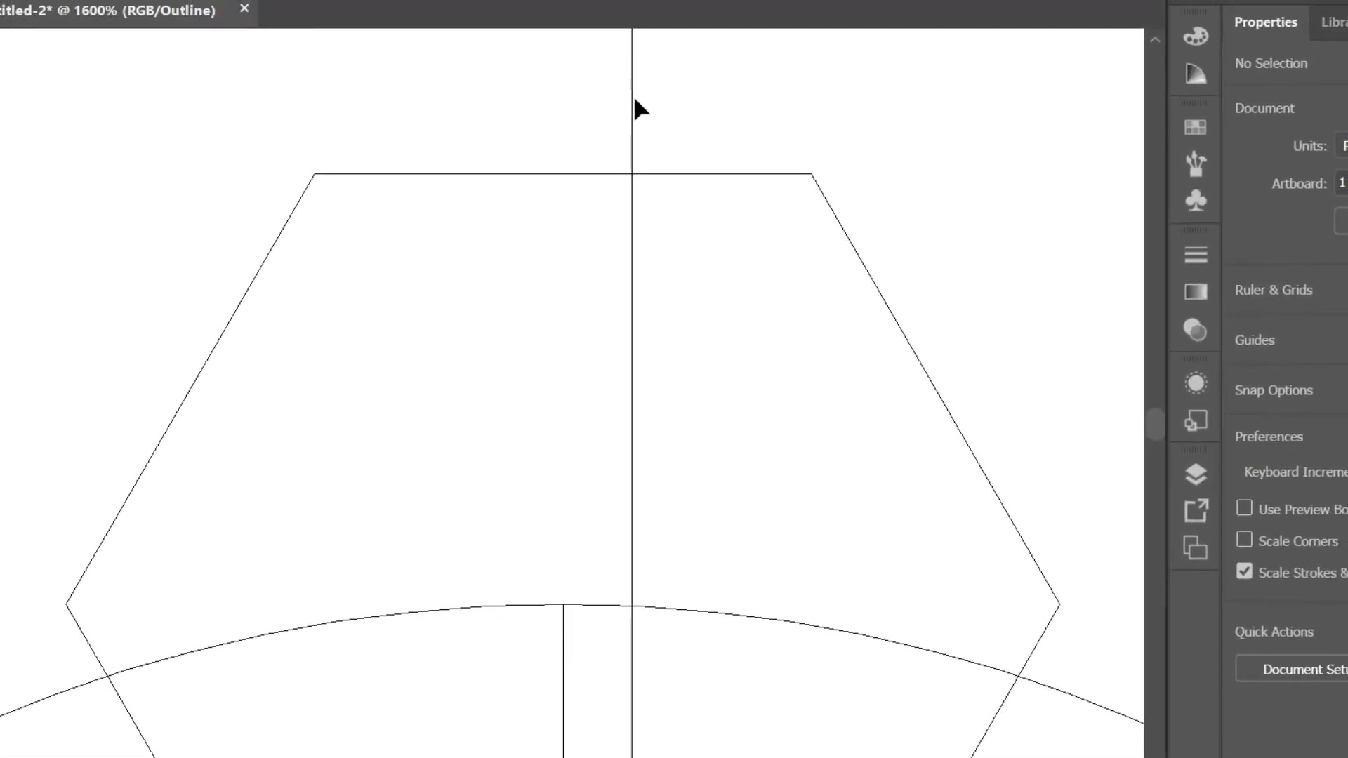
- Align the rectangle's left edge with the petal's centre line, then return to Preview
drag(629, 105, 568, 105)
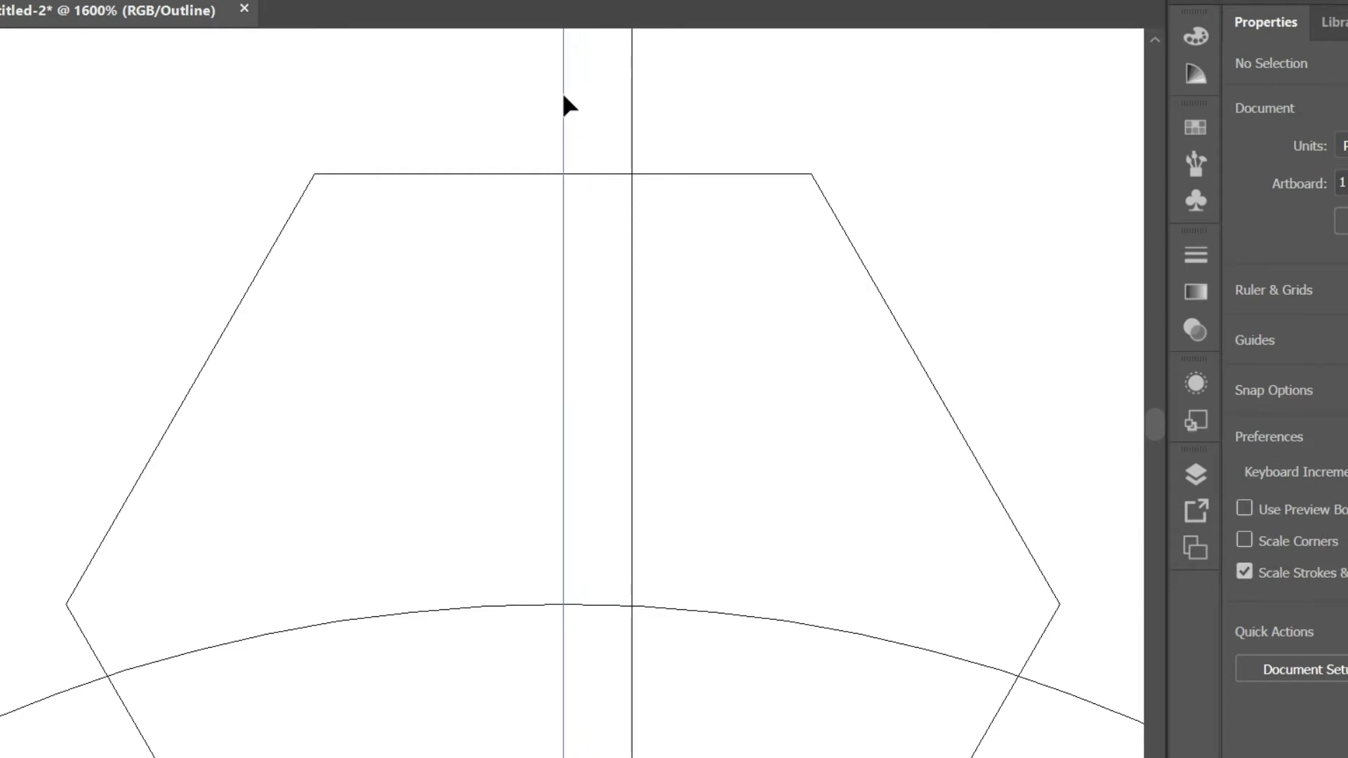
drag(565, 99, 565, 99)
click(523, 124)
scroll(523, 124, down, 1)
scroll(523, 125, down, 2)
scroll(523, 124, down, 2)
scroll(523, 124, down, 1)
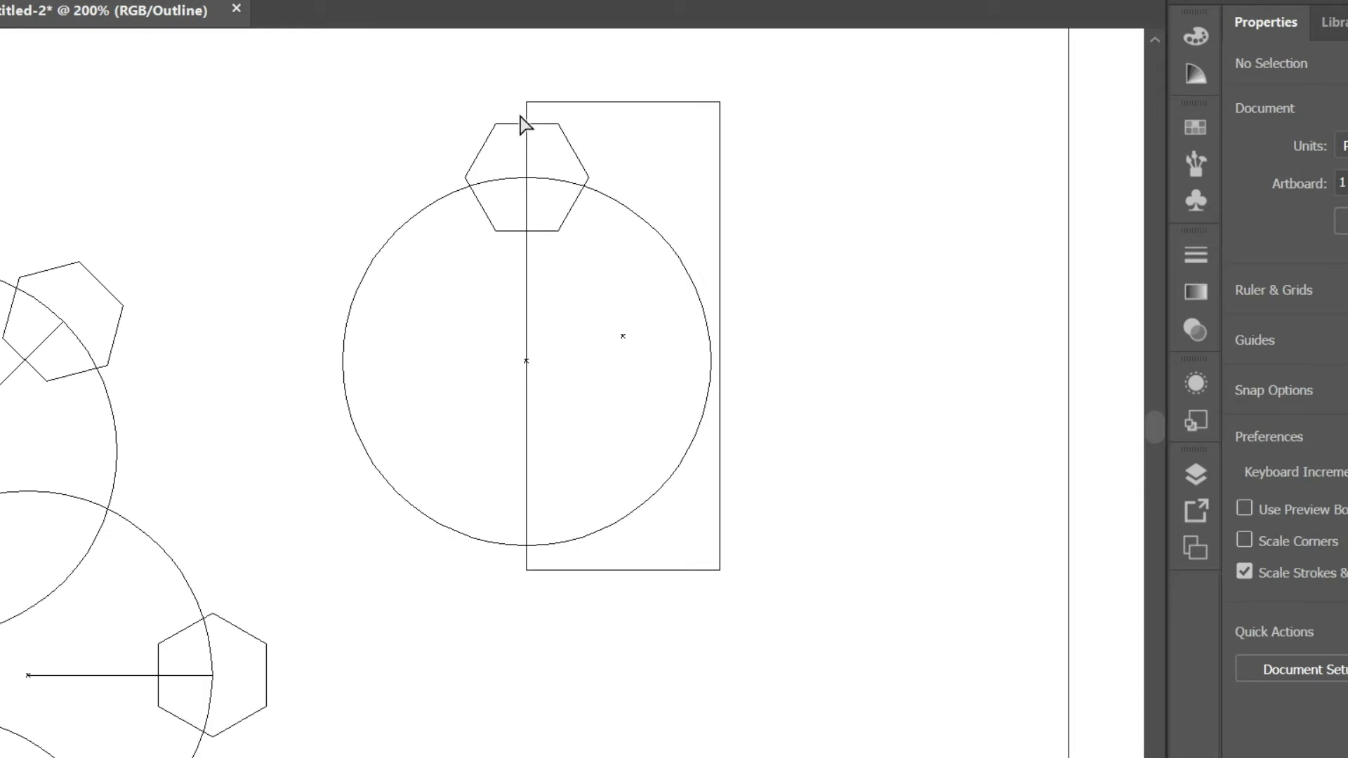
key(ctrl+y)
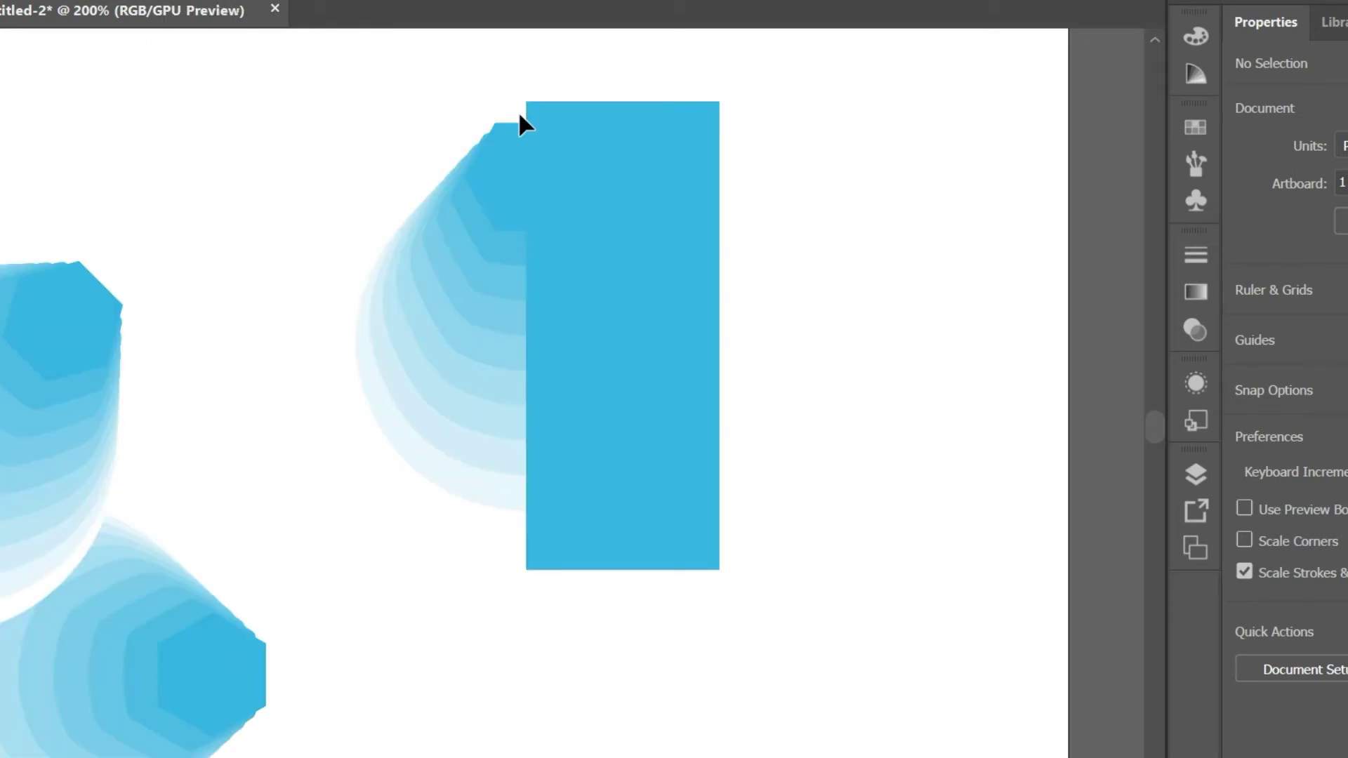
- Mask the copied petal with the rectangle (Ctrl+7) so only its right half shows, then deselect
drag(498, 111, 643, 390)
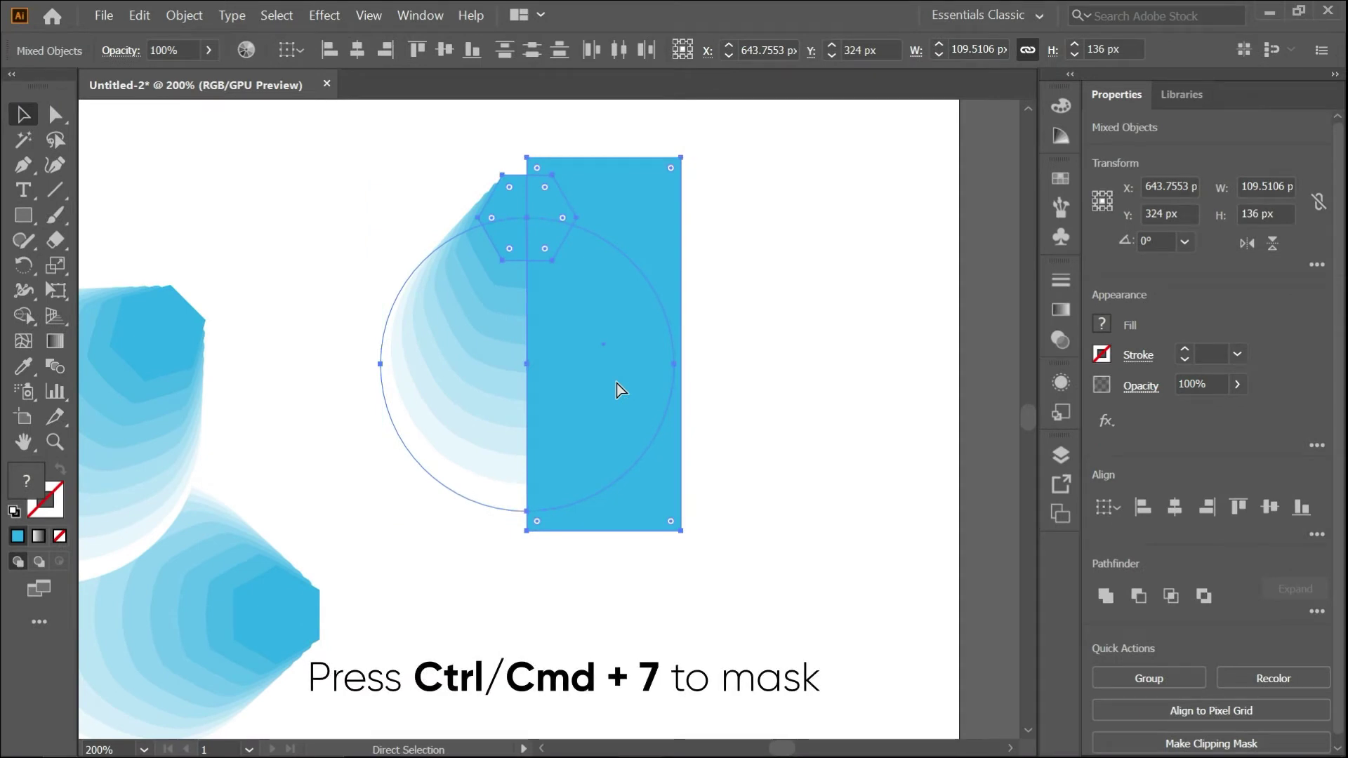
key(ctrl+7)
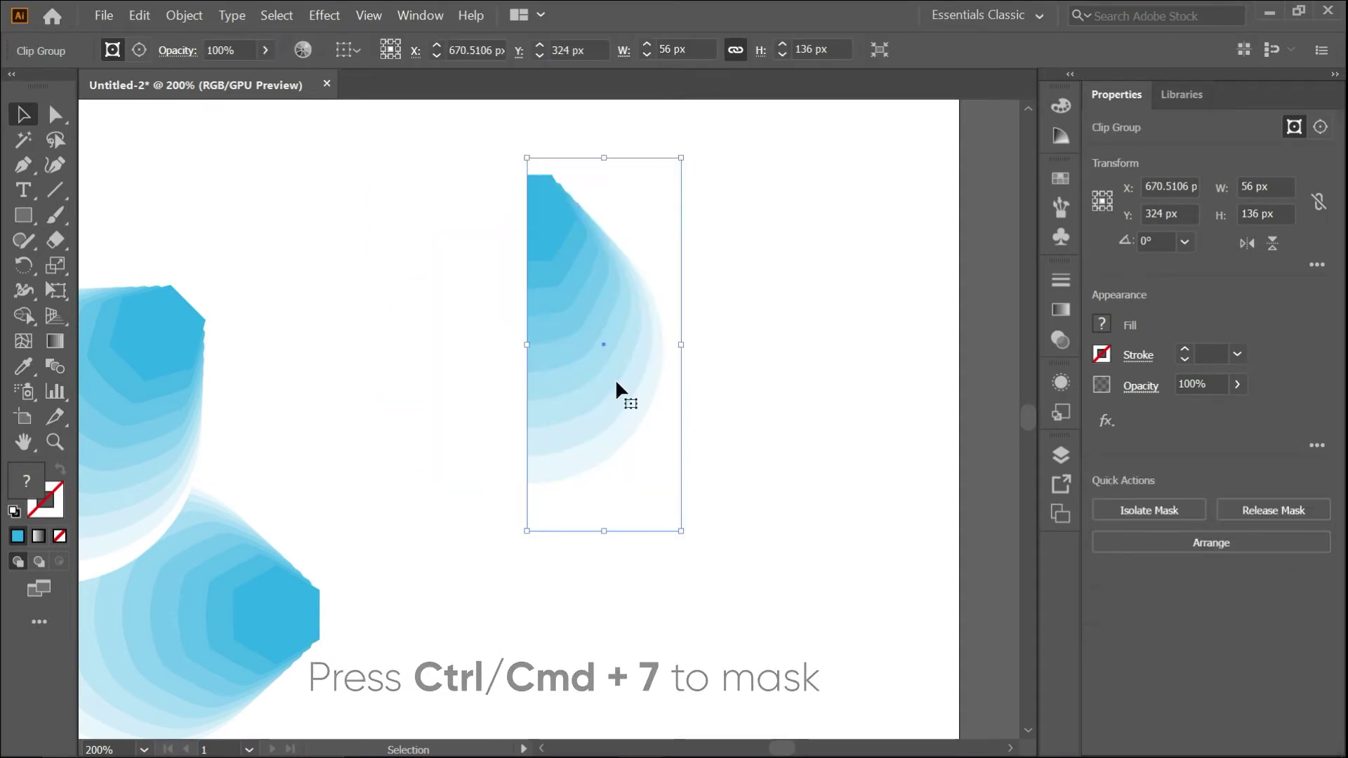
click(757, 431)
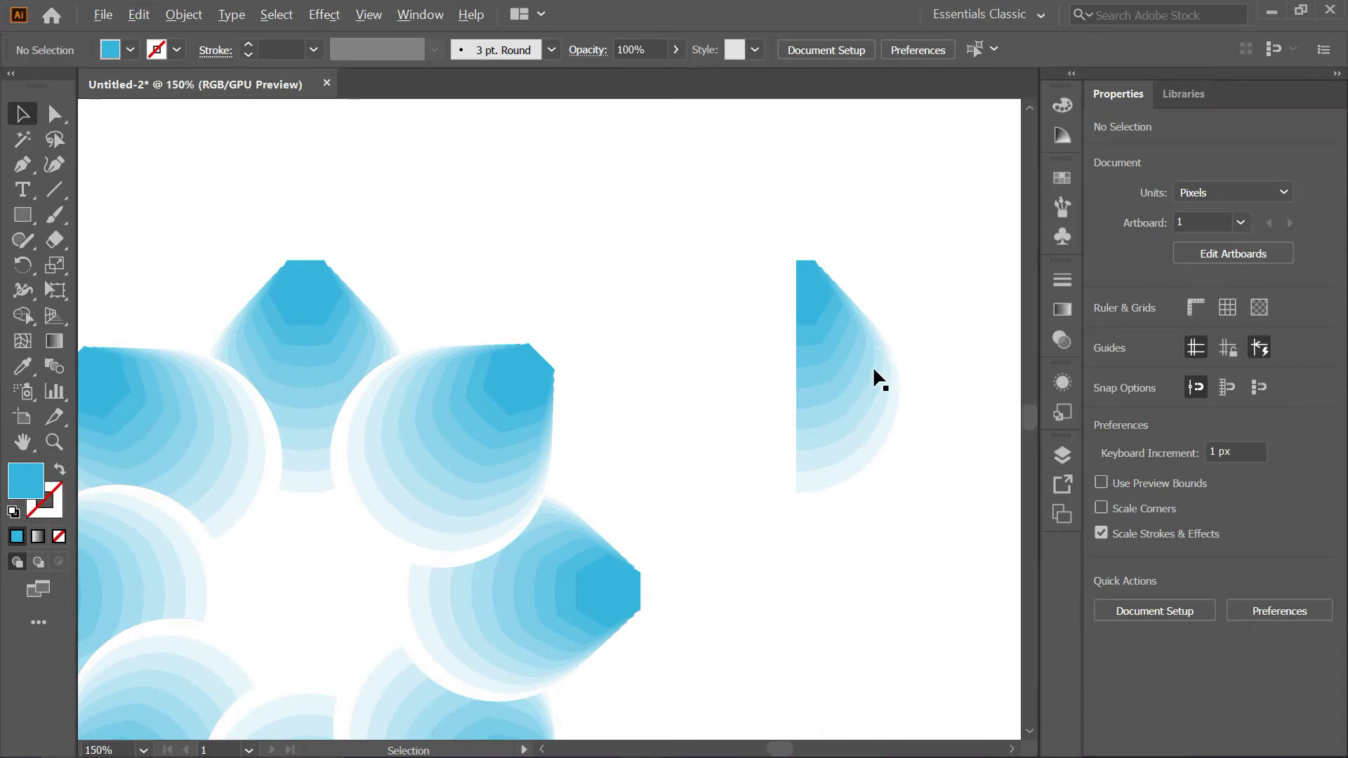
- Drag the half petal onto the flower's top petal and switch to zoomed-in Outline view
drag(874, 397, 378, 415)
scroll(342, 327, up, 1)
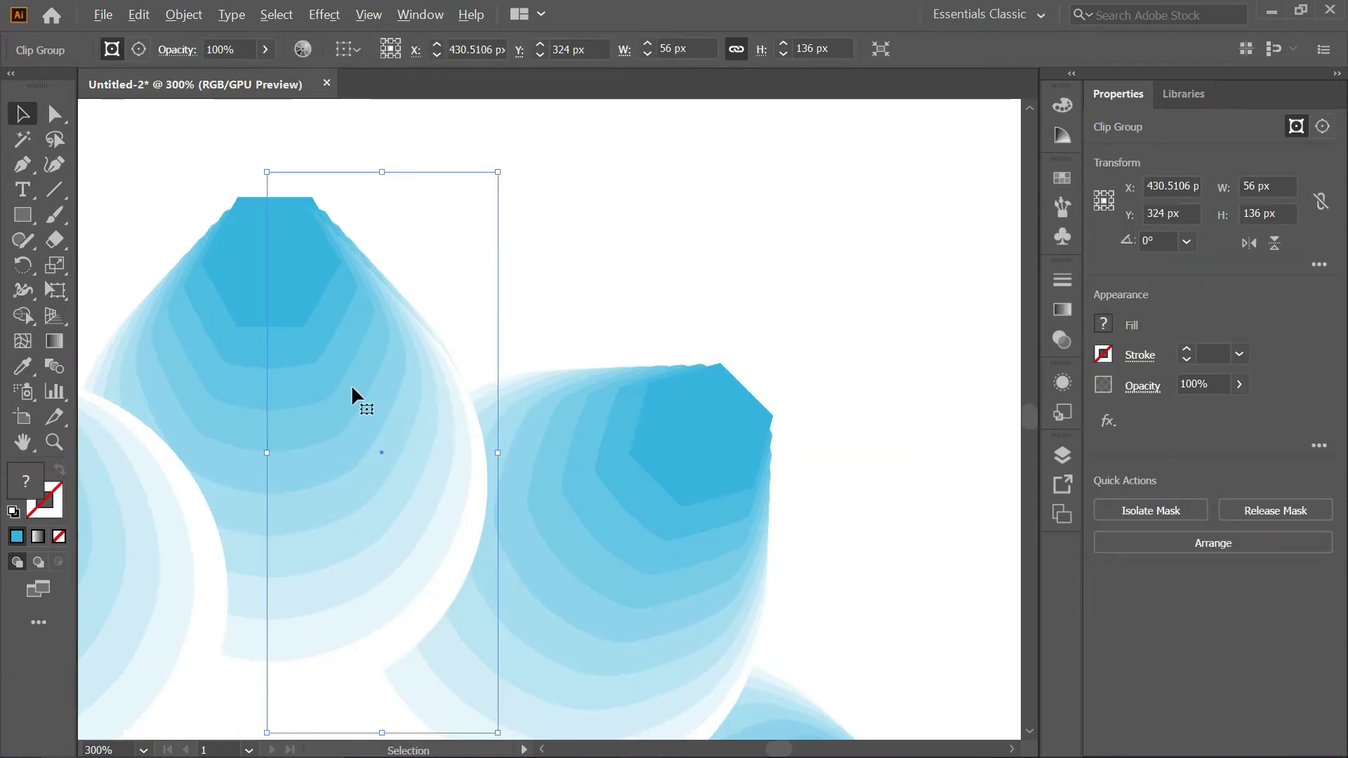
drag(349, 416, 352, 424)
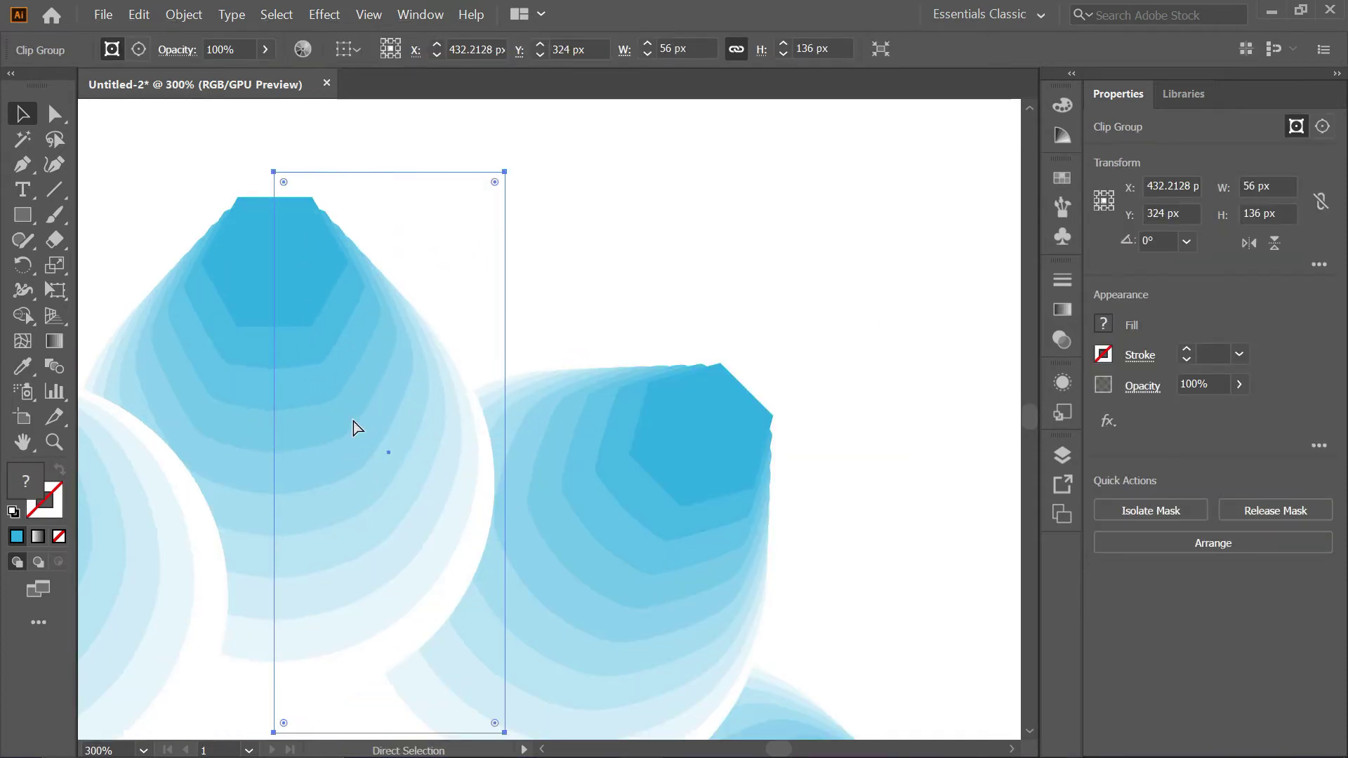
key(ctrl+y)
scroll(252, 211, up, 2)
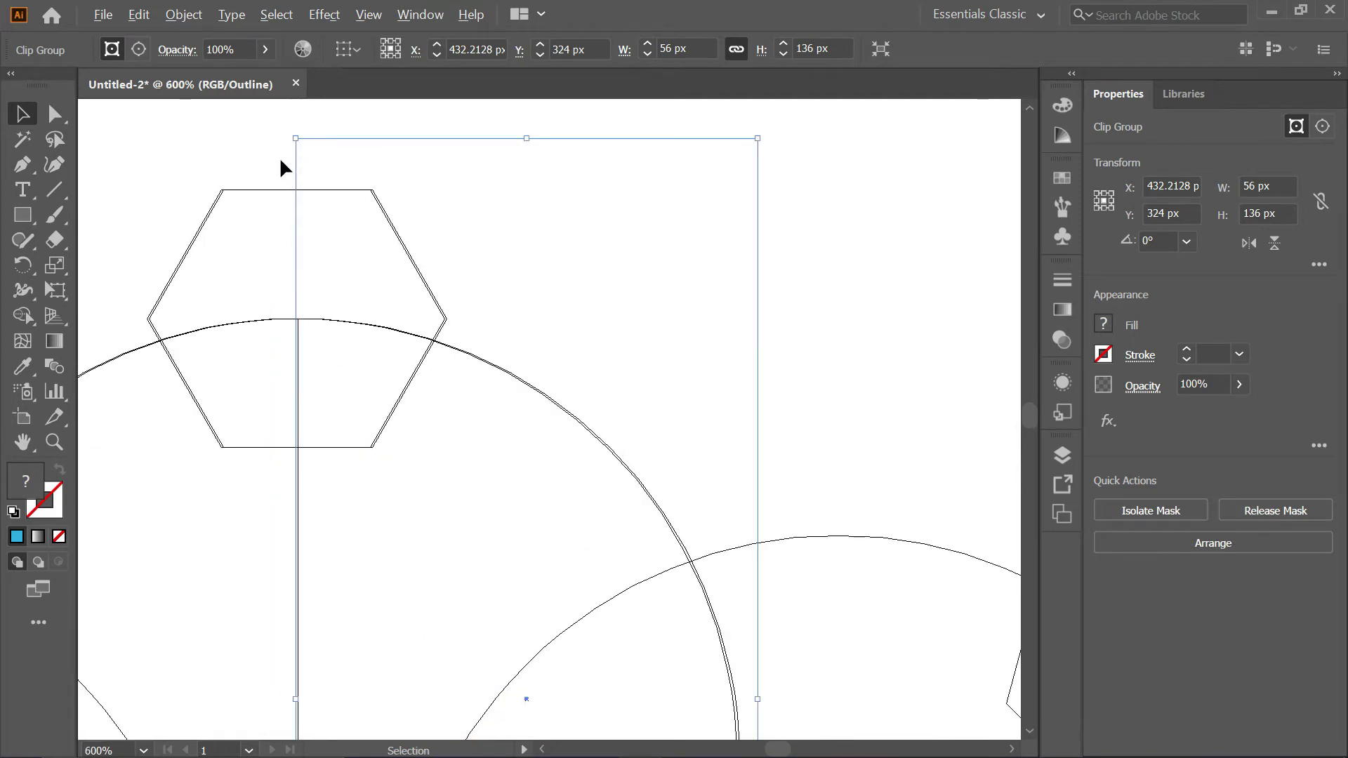
scroll(281, 167, up, 4)
- Nudge the clip group right until its outlines coincide with the top petal
drag(341, 209, 348, 210)
scroll(347, 205, down, 2)
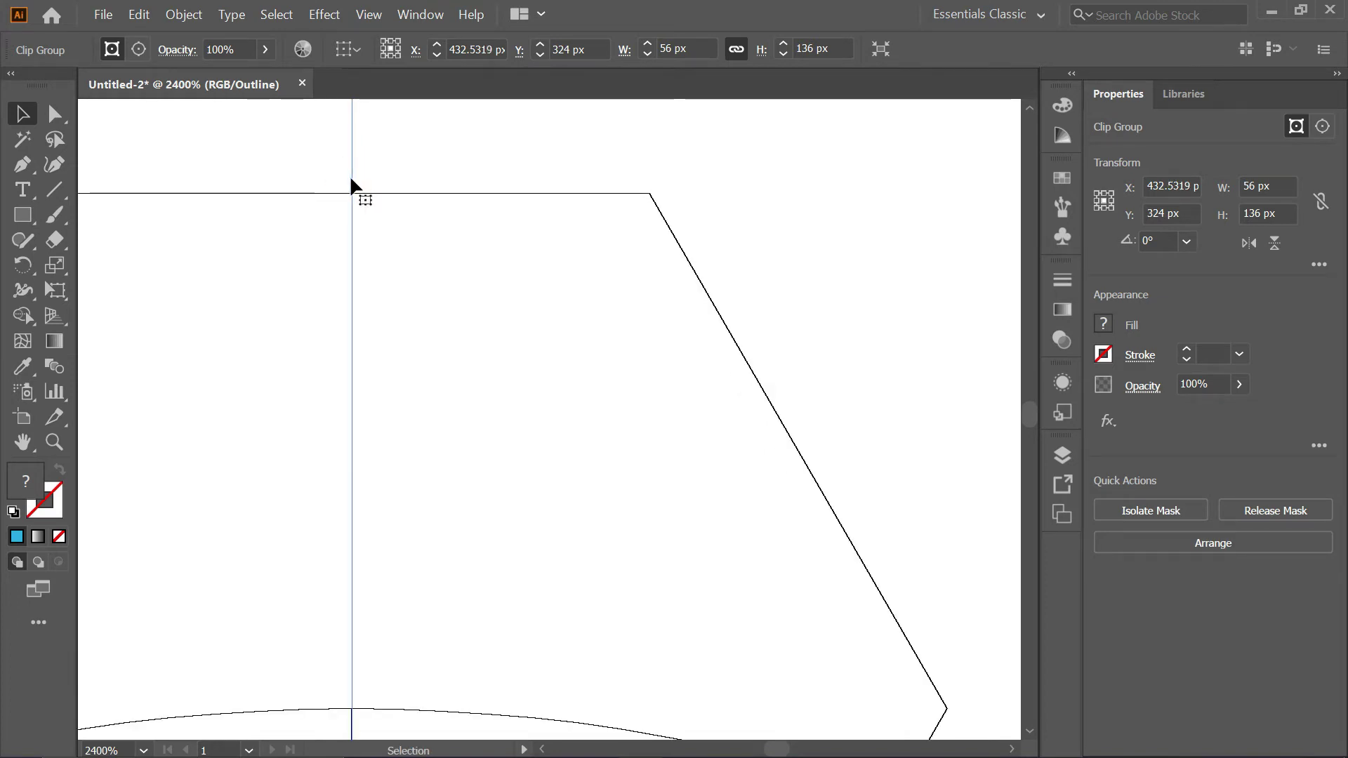
mouse_move(351, 184)
mouse_down()
mouse_move(364, 184)
mouse_move(353, 180)
mouse_up()
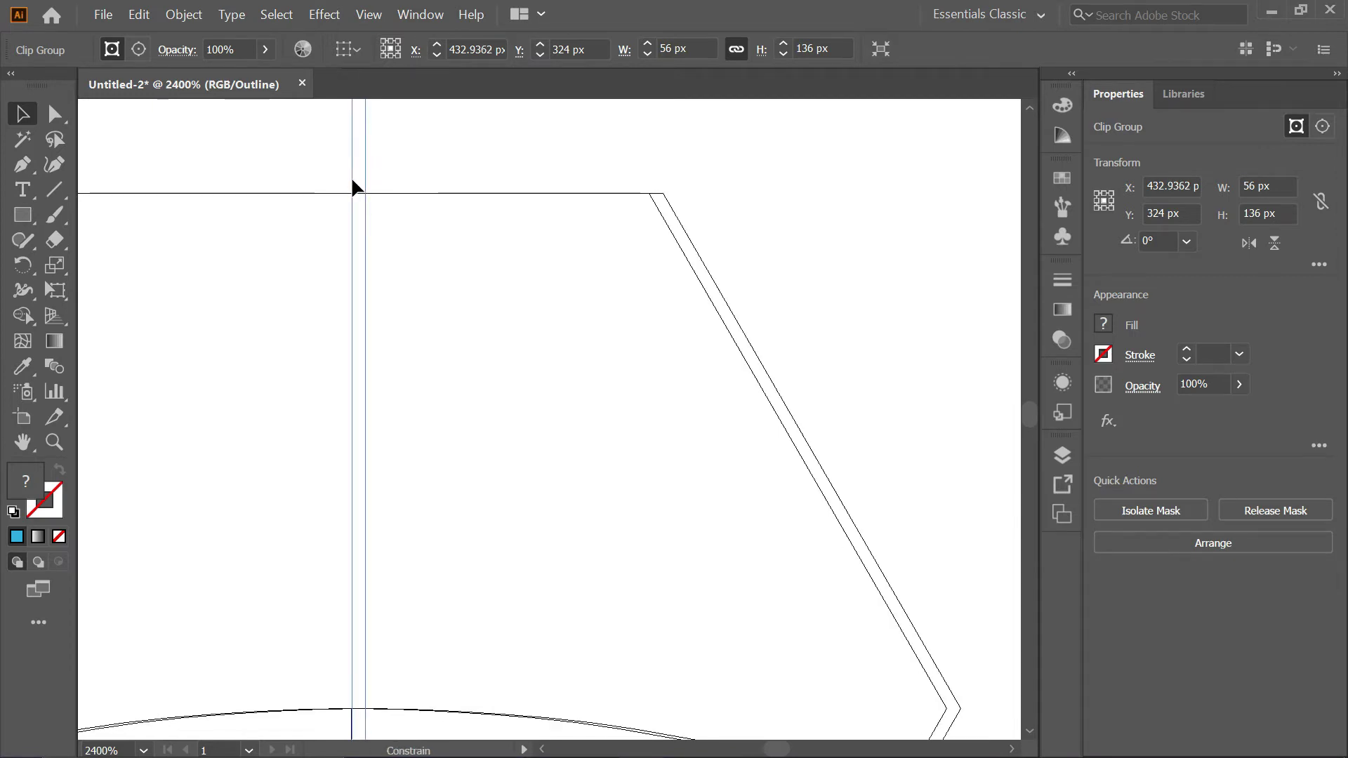
drag(353, 180, 352, 181)
scroll(353, 181, down, 1)
scroll(353, 184, down, 4)
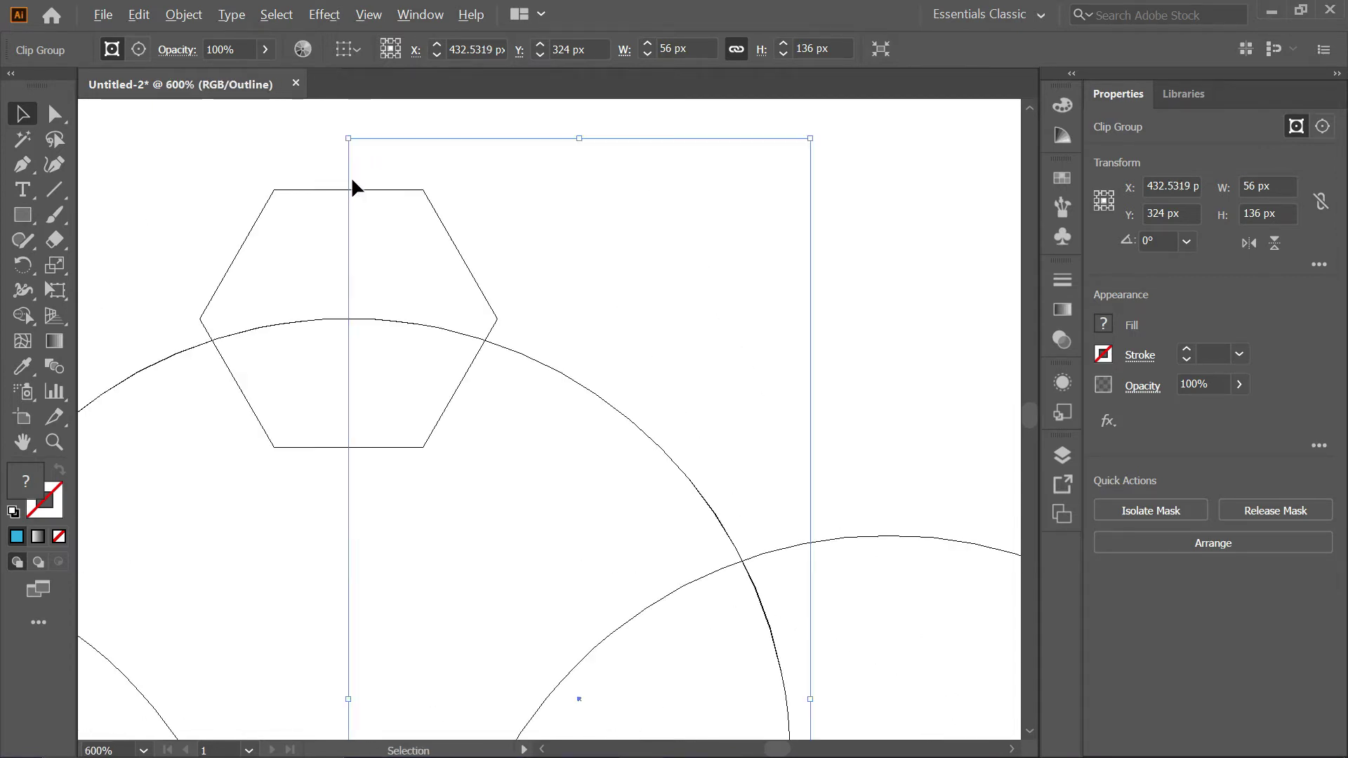
- Deselect, return to Preview mode and zoom out with the whole flower centred
click(451, 137)
key(ctrl+y)
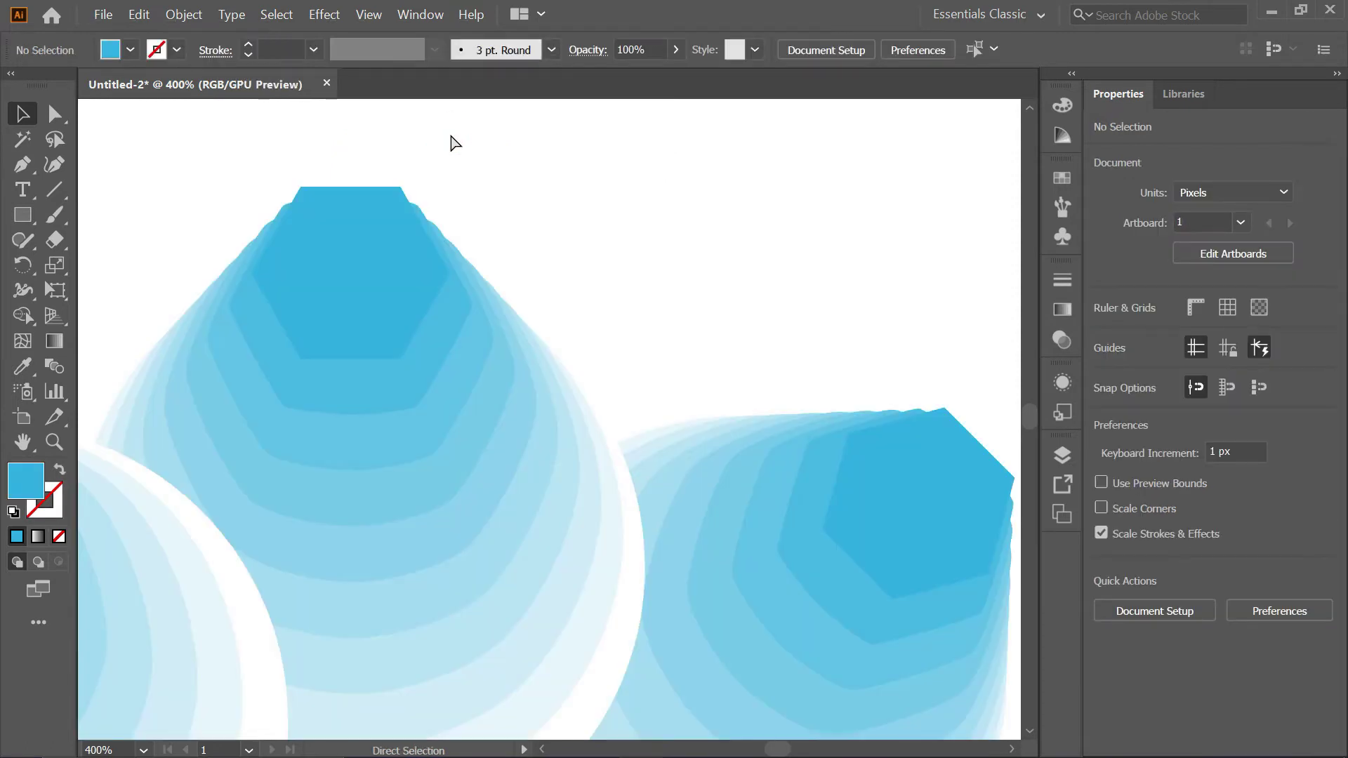
scroll(748, 267, down, 1)
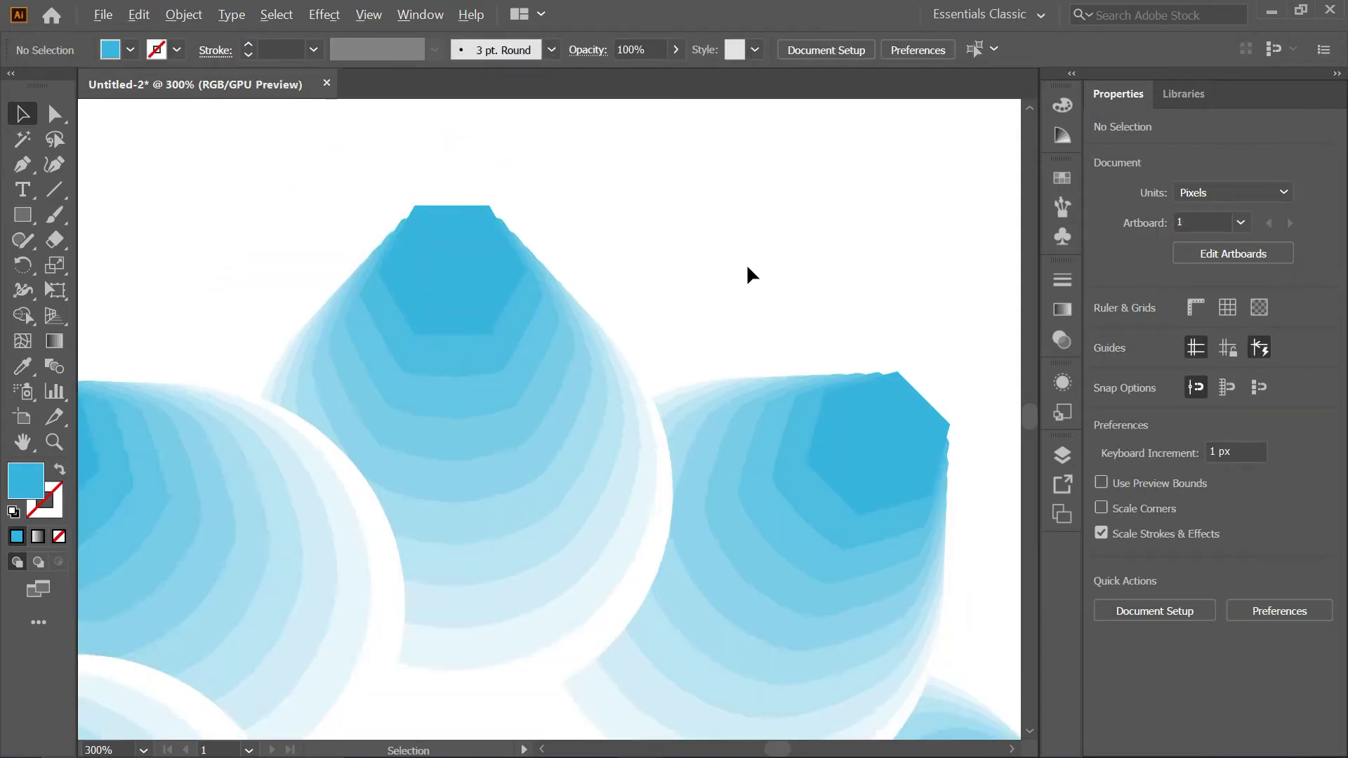
scroll(748, 267, down, 1)
scroll(749, 267, down, 2)
scroll(747, 267, down, 1)
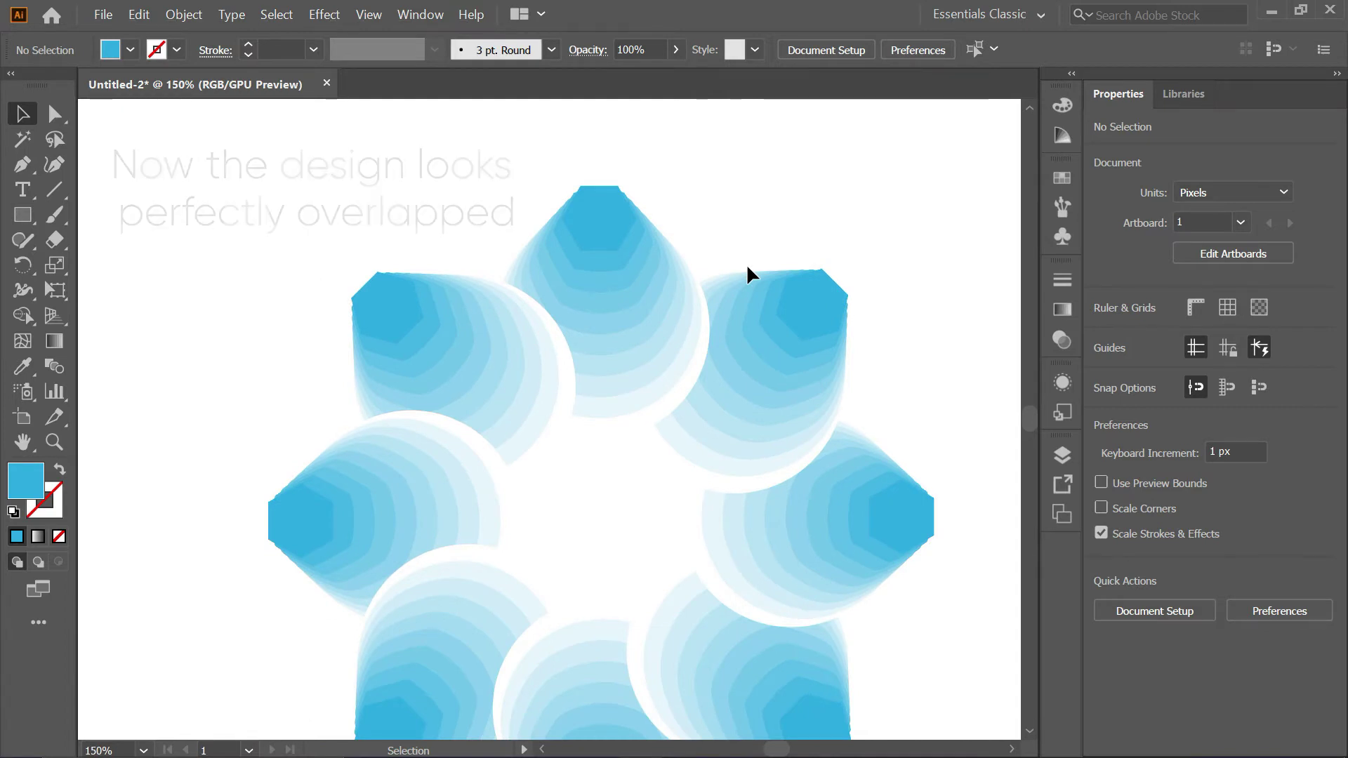
scroll(747, 264, down, 1)
drag(708, 403, 616, 375)
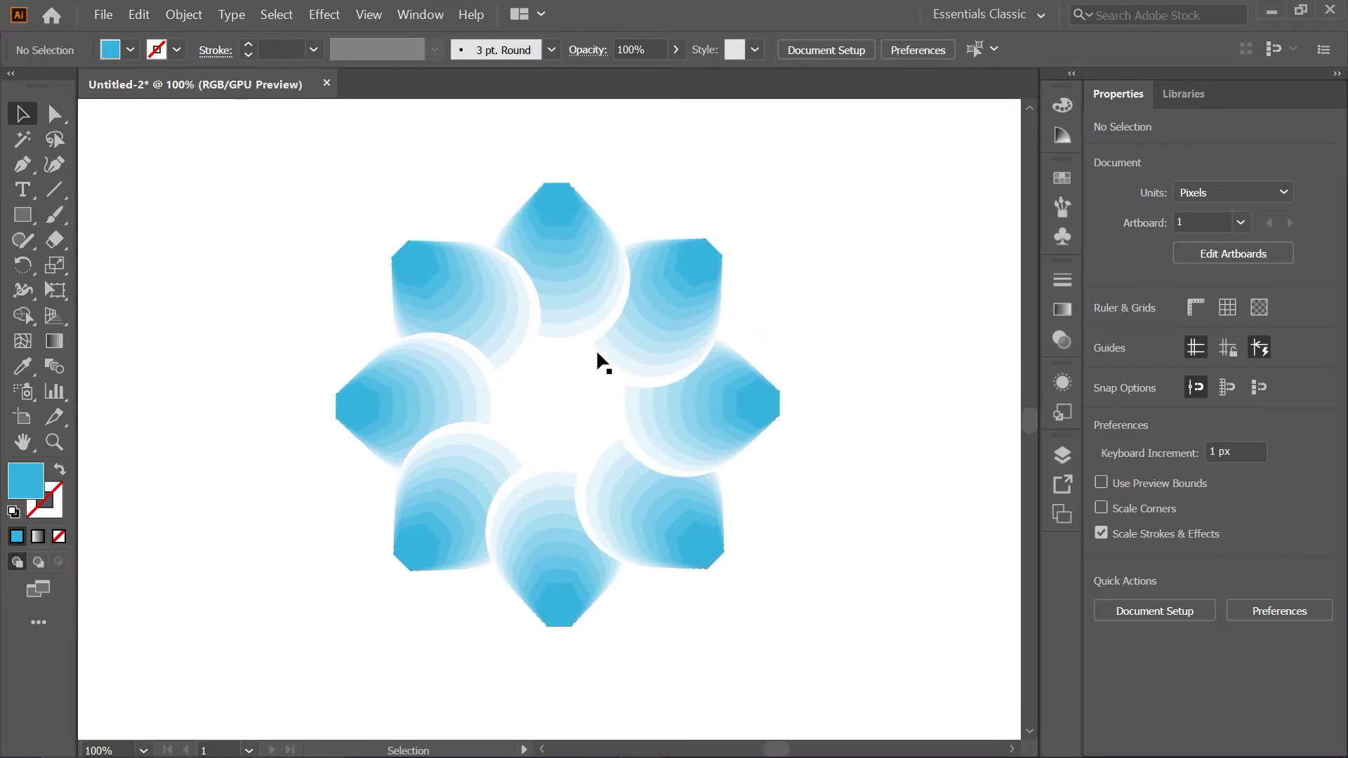
- Inside the top-left petal blend, fill the tip hexagon teal and the large circle cyan
double_click(415, 264)
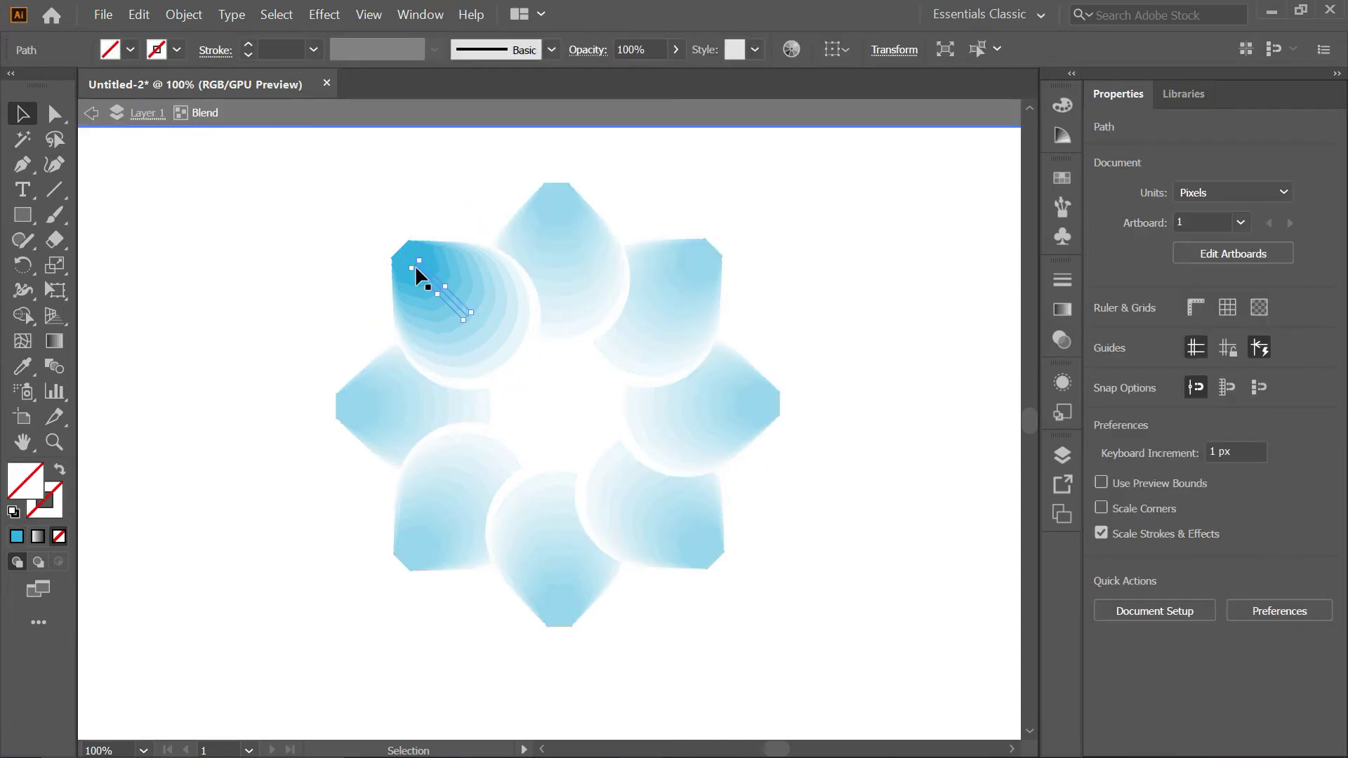
click(405, 250)
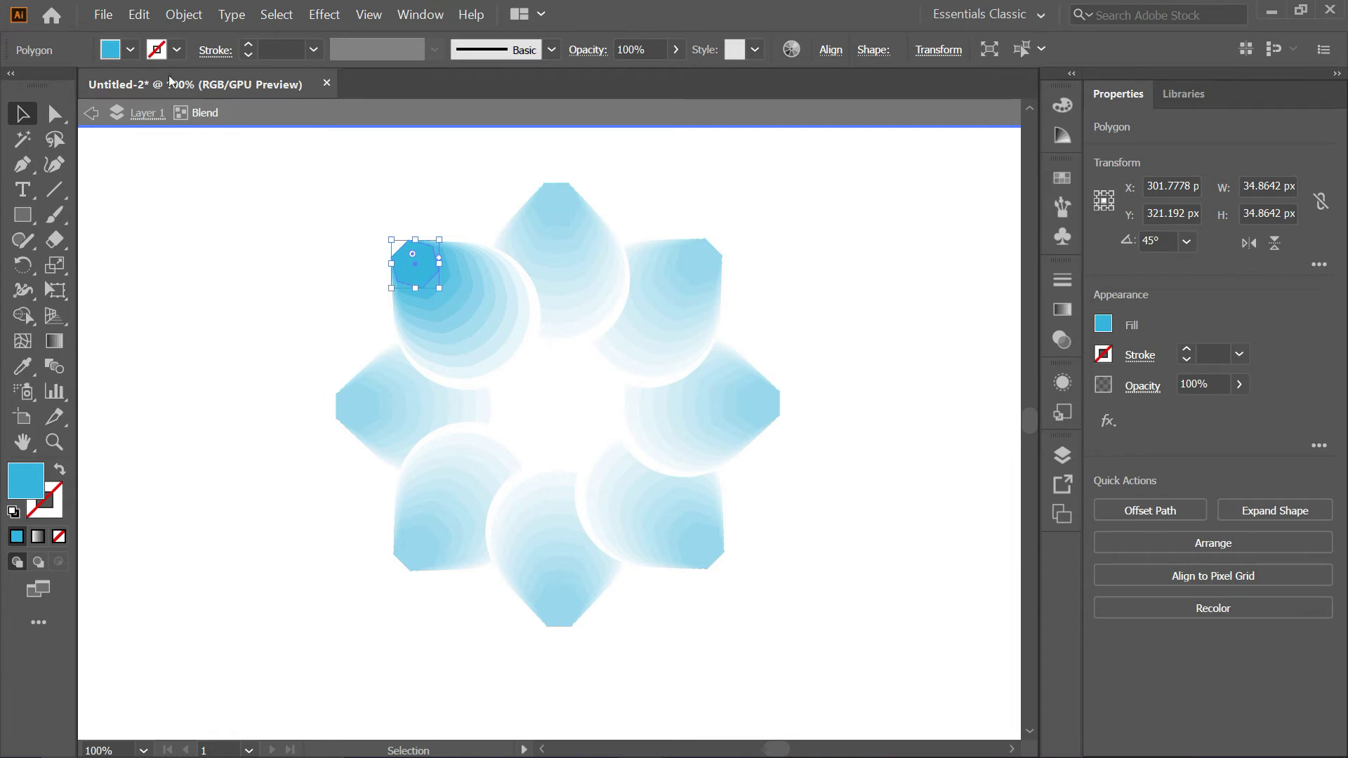
click(131, 51)
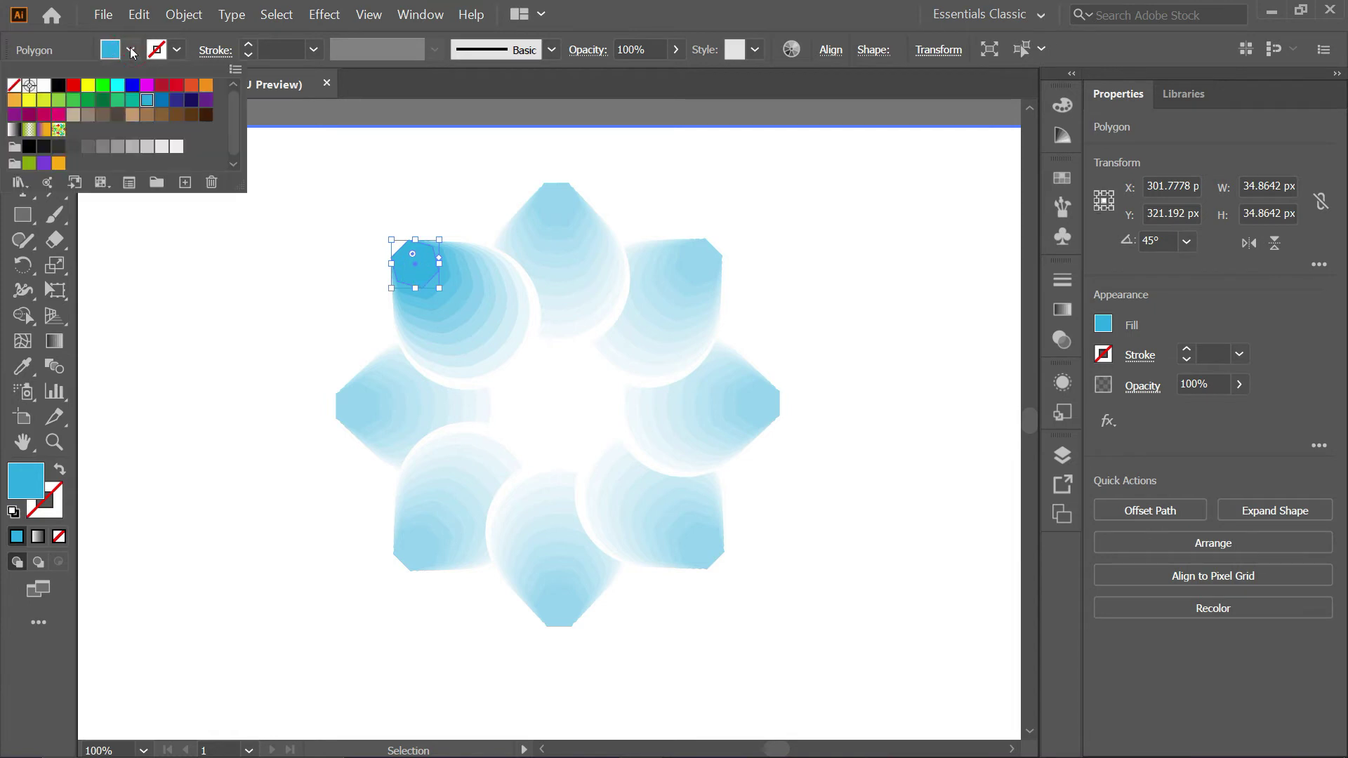
click(132, 100)
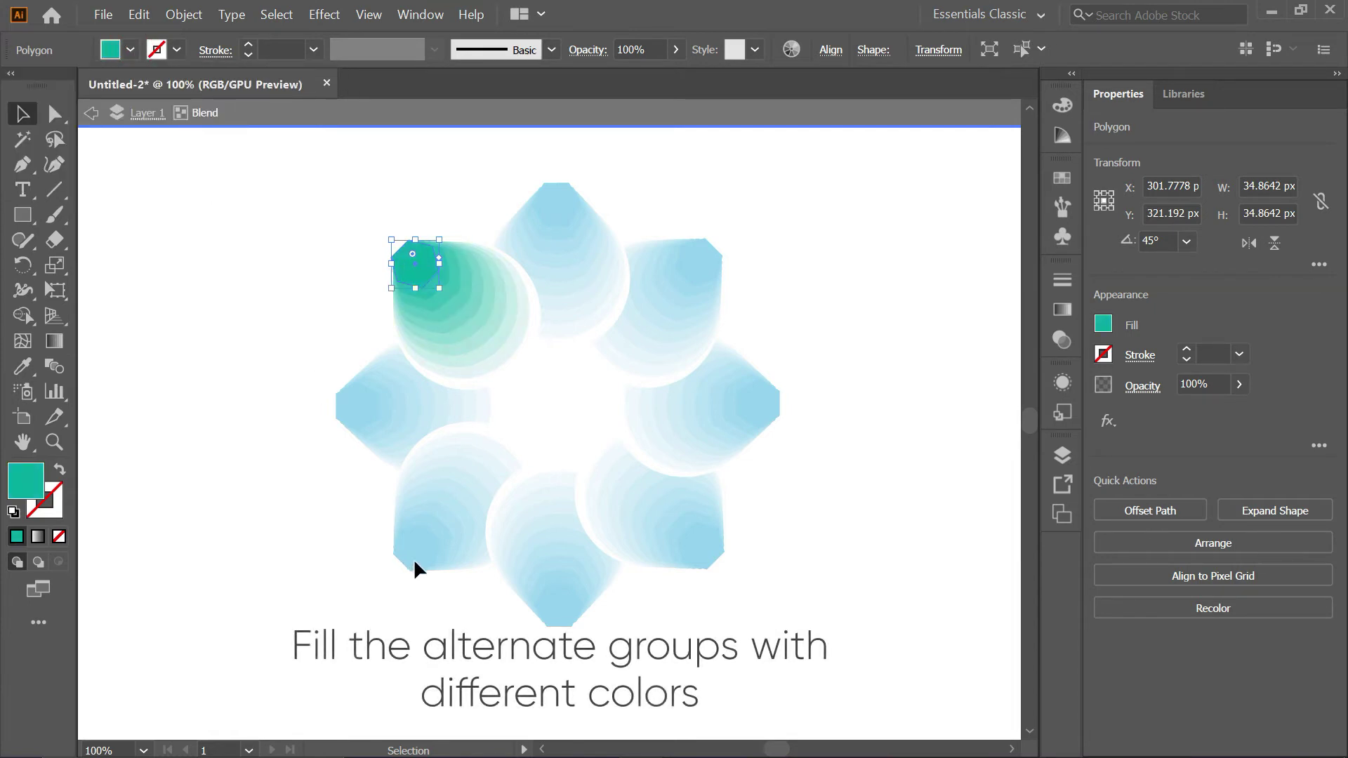
click(473, 381)
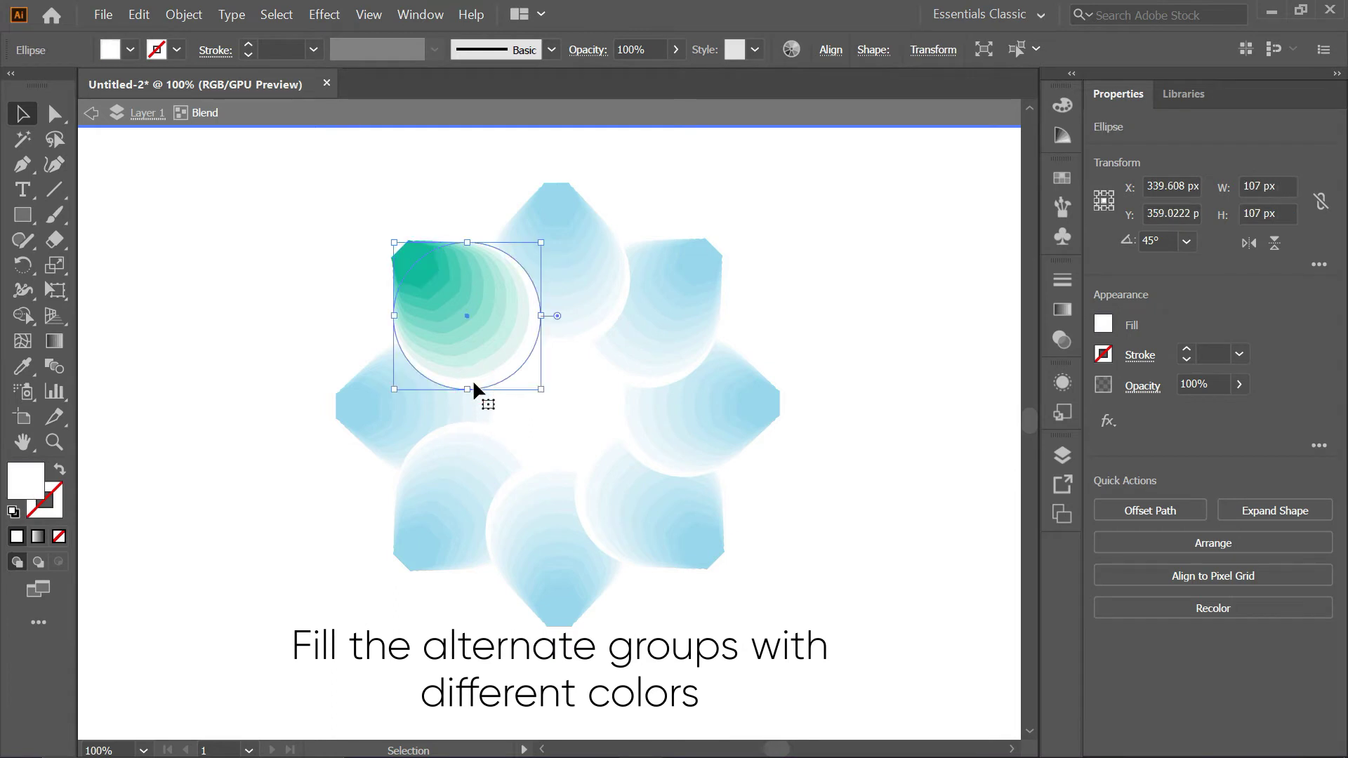
click(132, 51)
click(118, 89)
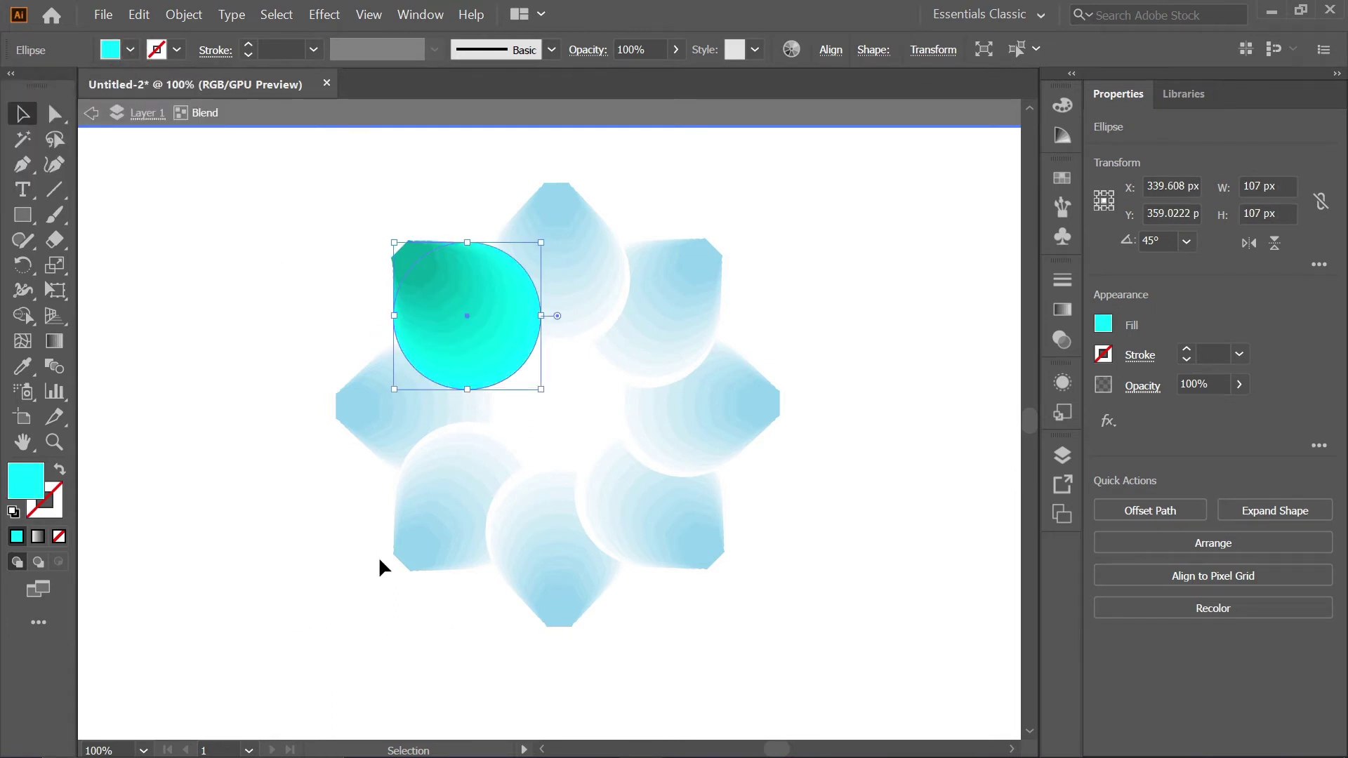
- Recolour the bottom-left petal with a teal hexagon and cyan circle, then exit isolation
click(425, 548)
click(131, 49)
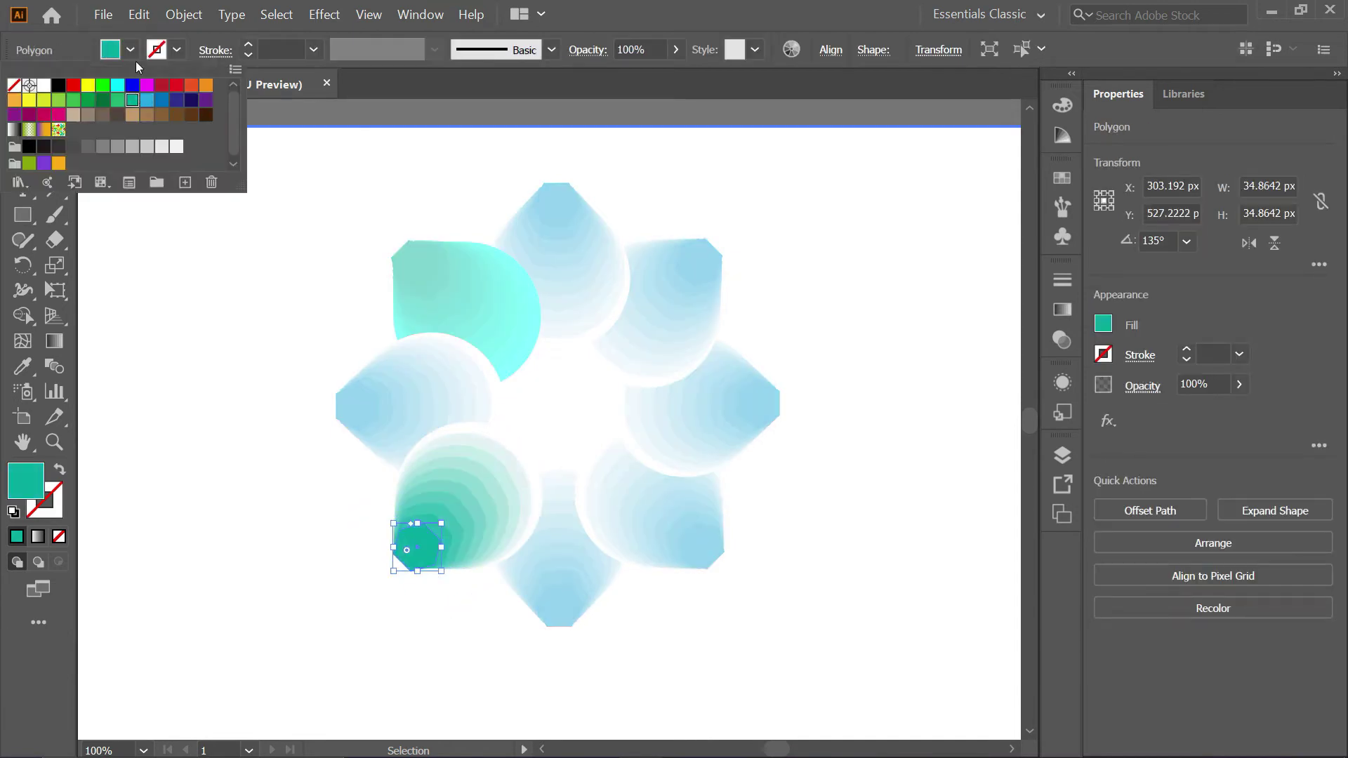
click(51, 89)
click(131, 49)
click(118, 89)
key(Escape)
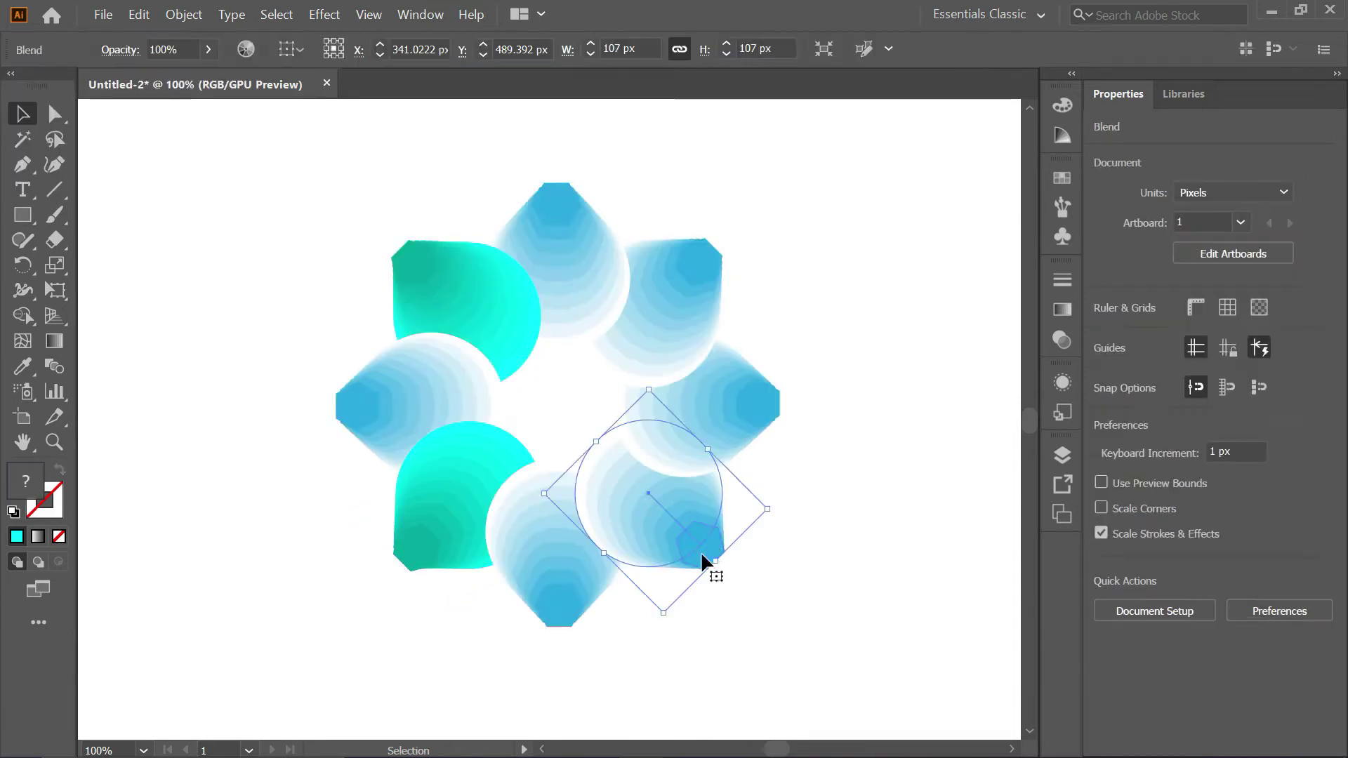
- Recolour the bottom-right petal the same way: teal hexagon, cyan circle
double_click(701, 555)
click(130, 49)
click(132, 99)
click(601, 466)
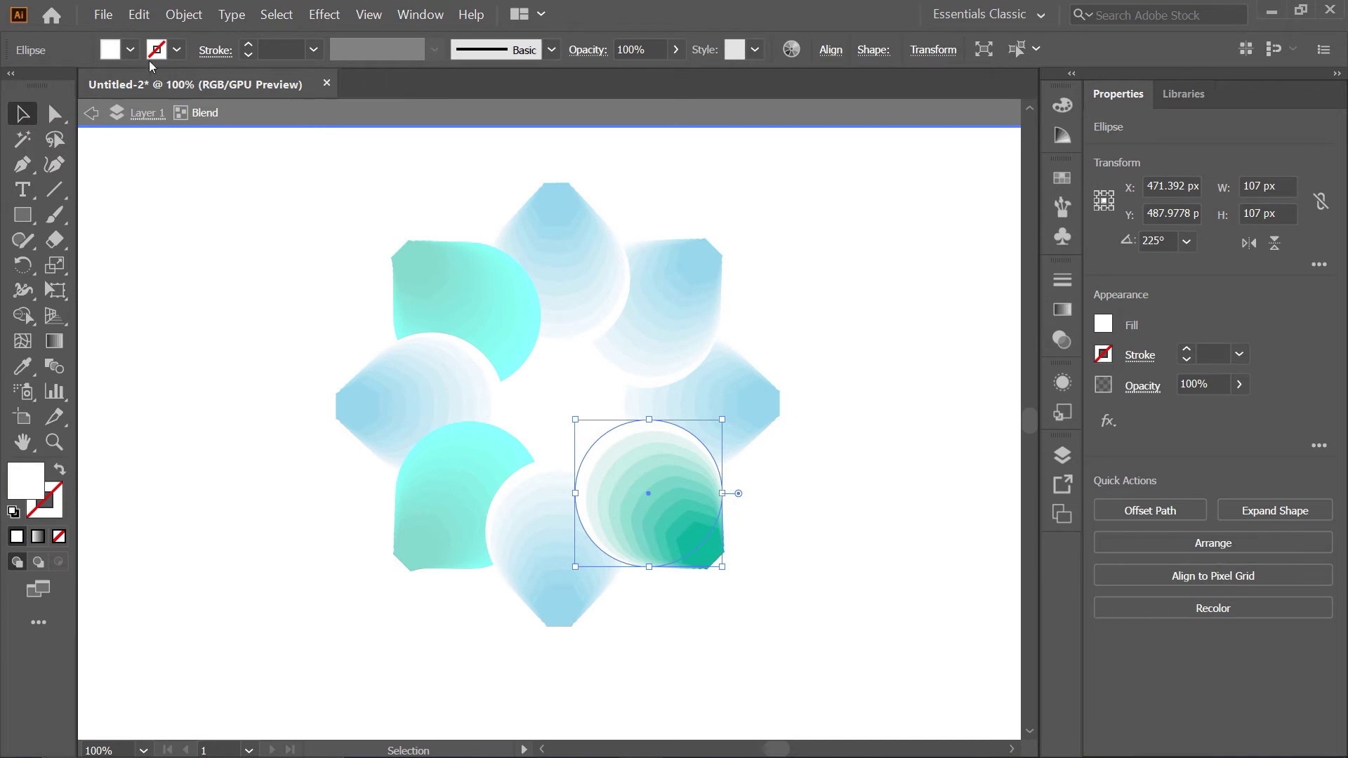
click(131, 49)
click(118, 85)
key(Escape)
- Recolour the top-right petal with a teal hexagon and cyan circle
double_click(701, 254)
click(698, 262)
click(131, 49)
click(147, 99)
click(632, 316)
click(131, 49)
click(118, 85)
key(Escape)
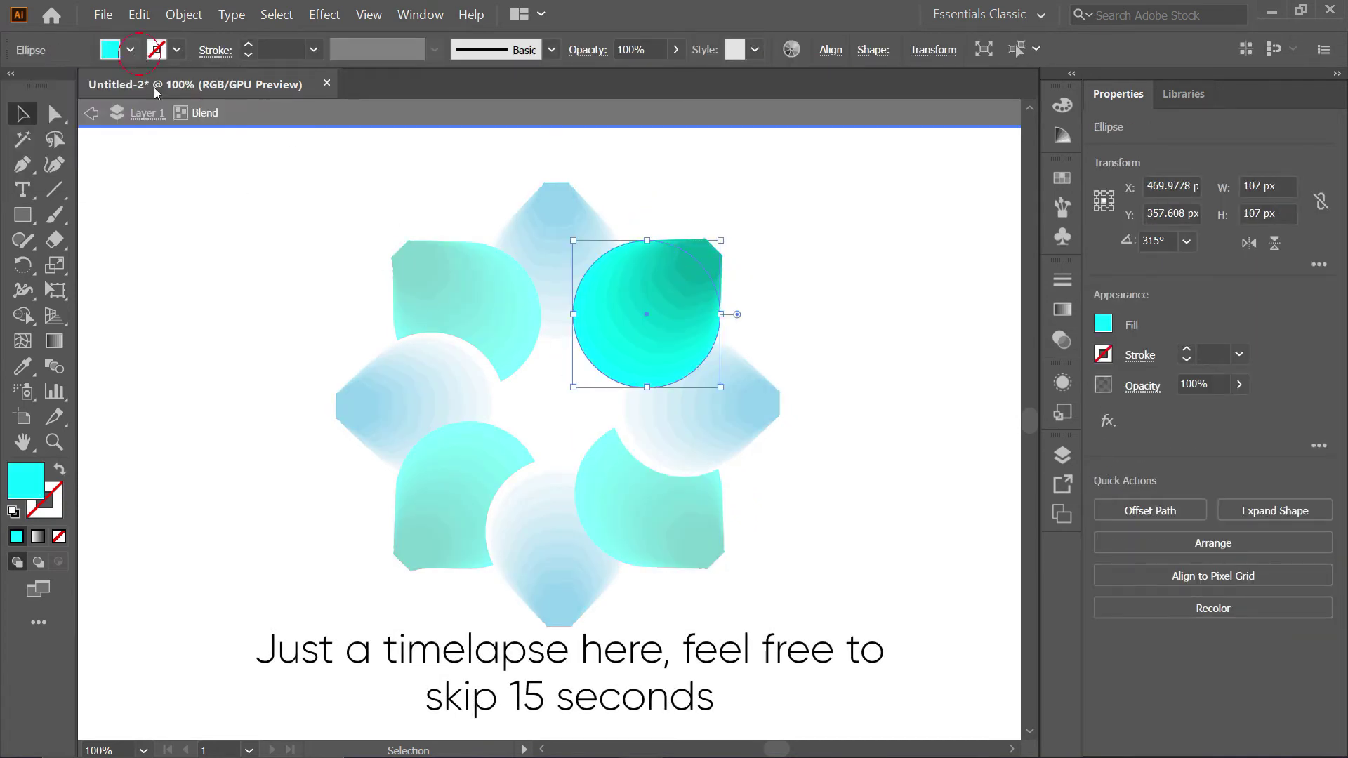
- Set the top blue petal's circle fill to light blue 8CD6EF in the Color Picker
double_click(221, 236)
click(563, 344)
double_click(564, 344)
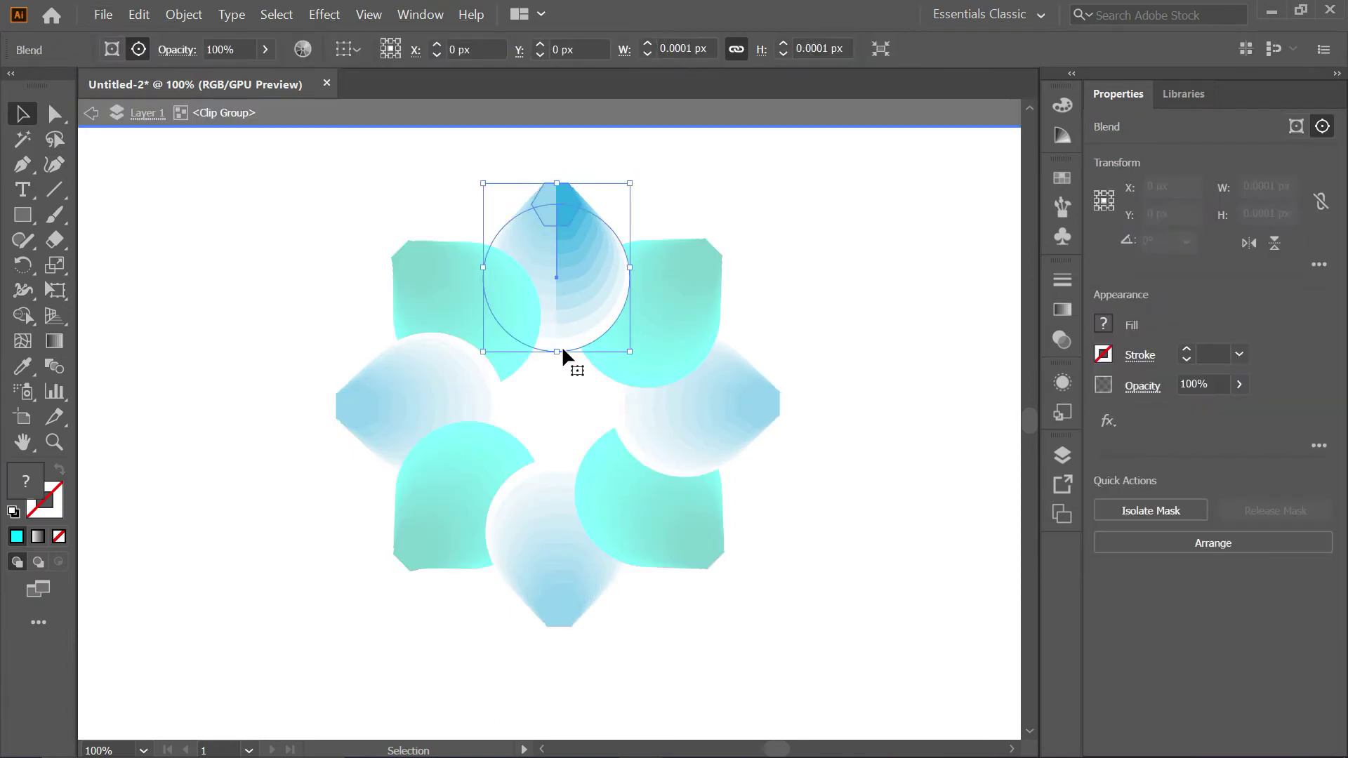
click(491, 318)
click(130, 49)
click(147, 100)
double_click(25, 480)
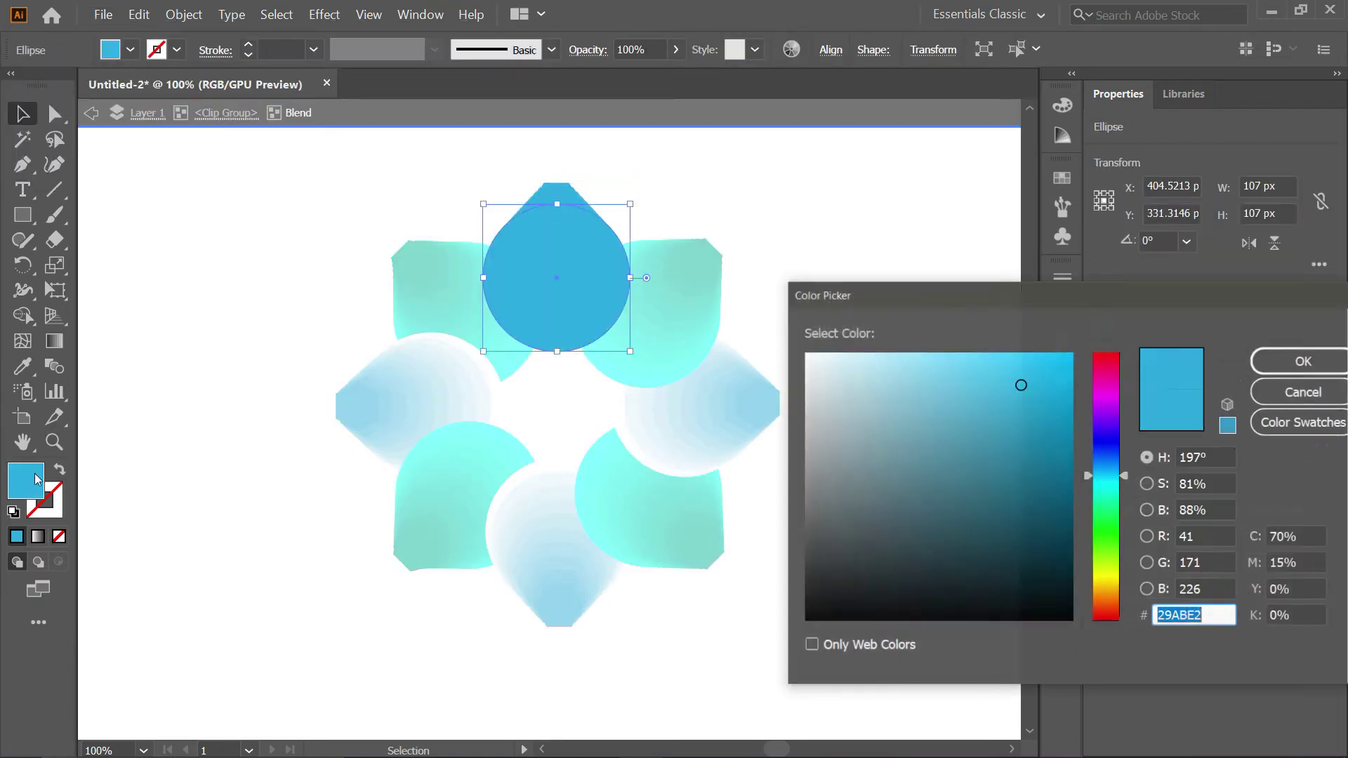
text(8CD6EF)
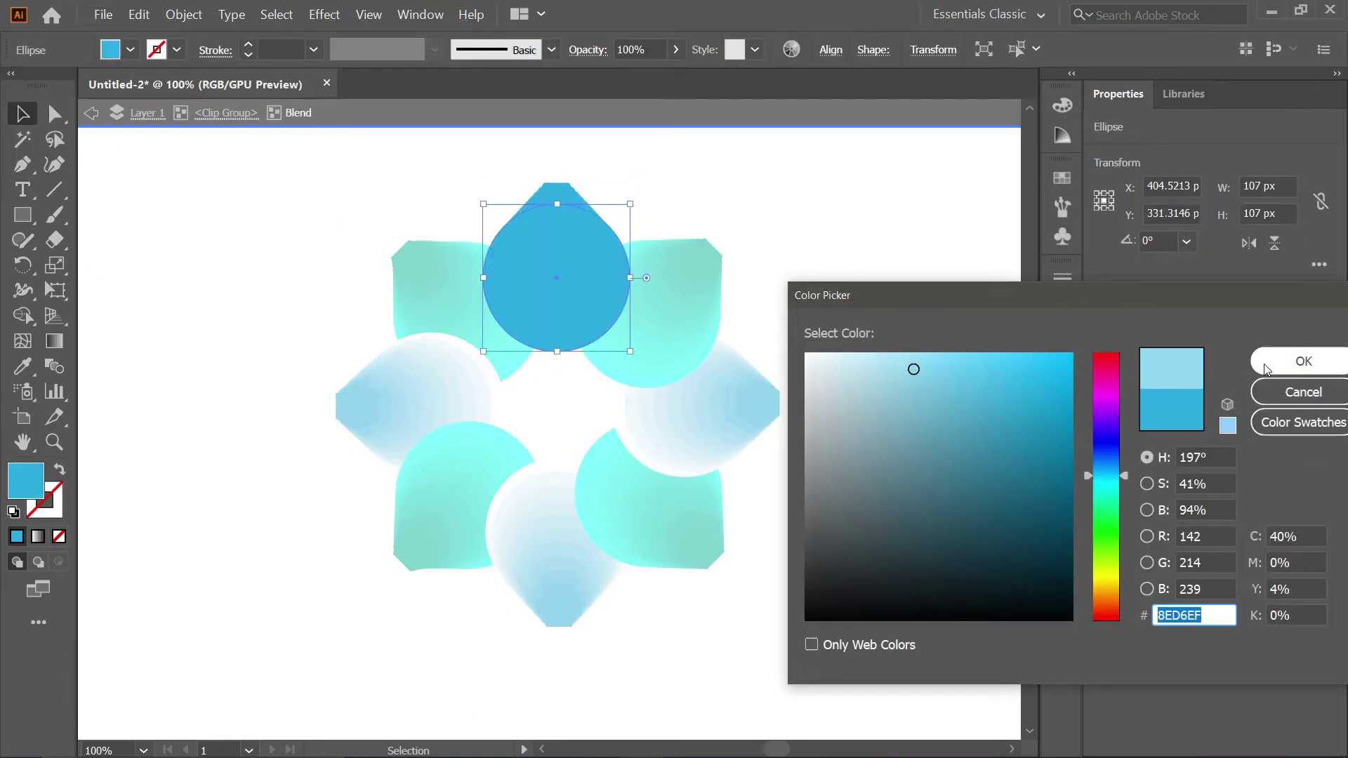
key(Return)
double_click(878, 372)
- Apply the same light blue to the next blue petal and the left petal's circles
click(547, 336)
double_click(546, 338)
double_click(25, 481)
key(Return)
double_click(815, 420)
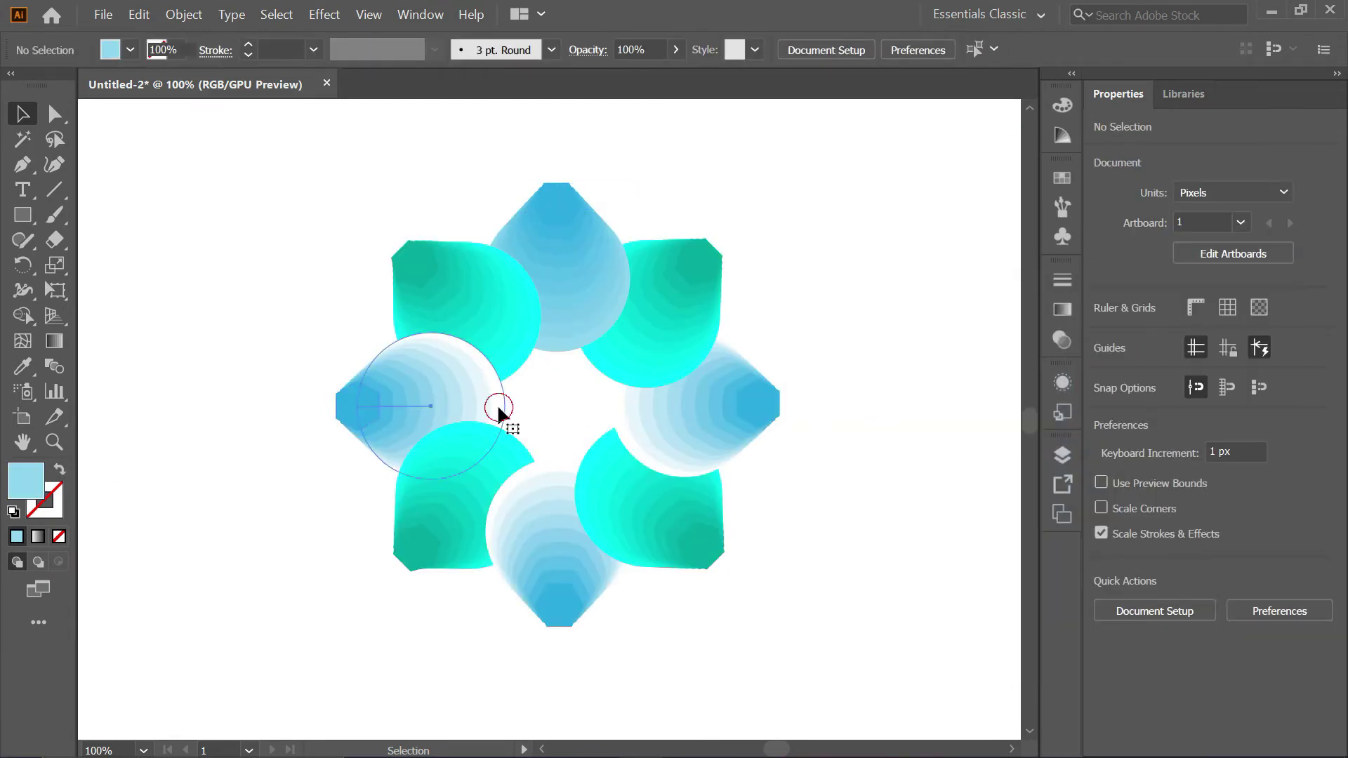
double_click(497, 403)
double_click(25, 481)
key(Return)
- Apply the light blue to the bottom and right petals' circles and exit isolation
double_click(554, 411)
click(532, 466)
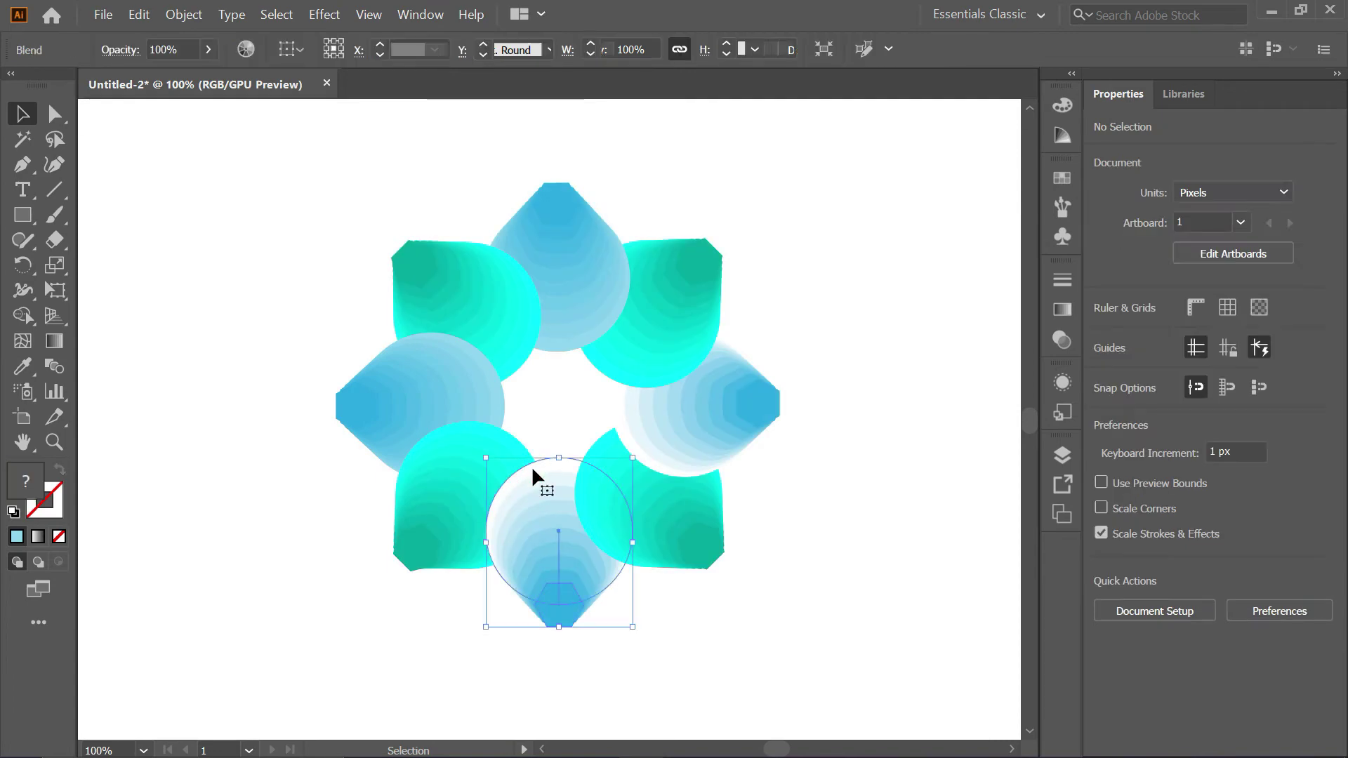
double_click(534, 466)
double_click(25, 481)
key(Return)
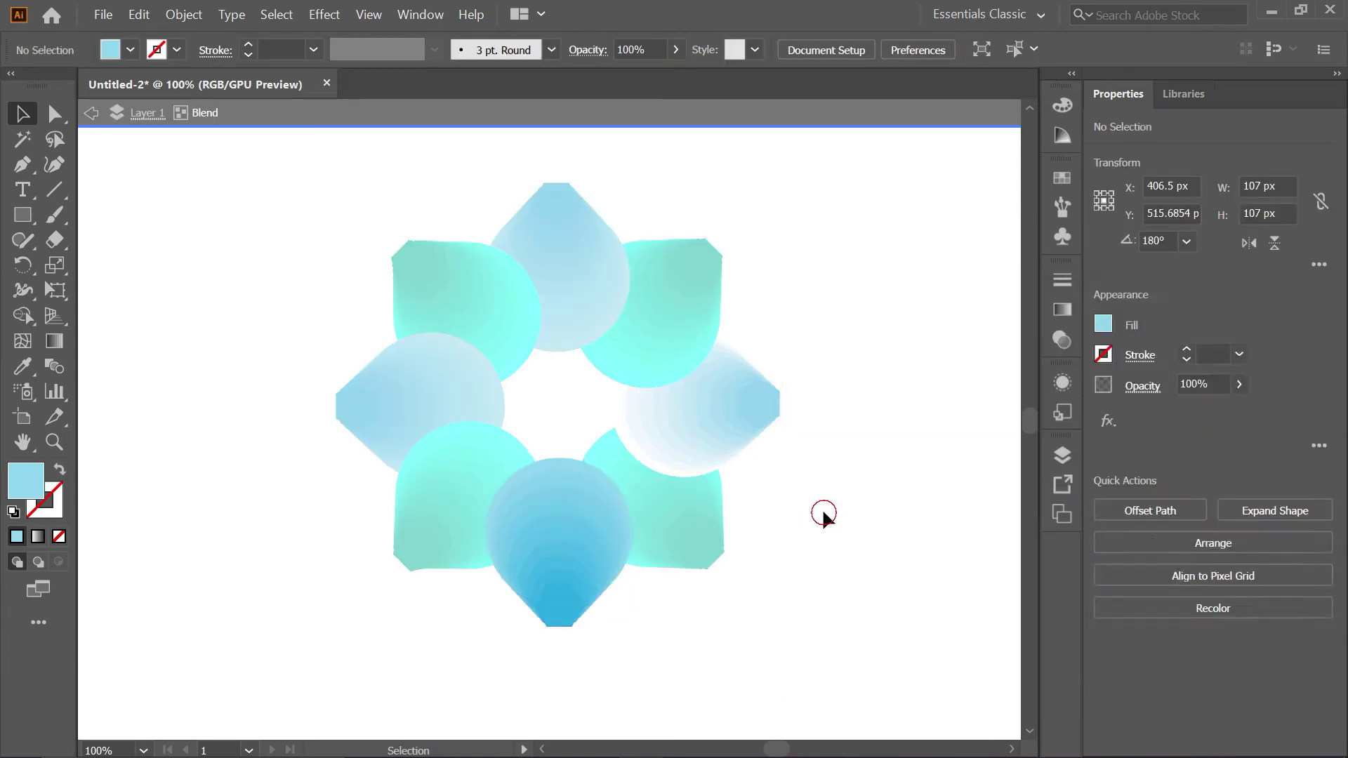
double_click(625, 435)
double_click(25, 480)
key(Return)
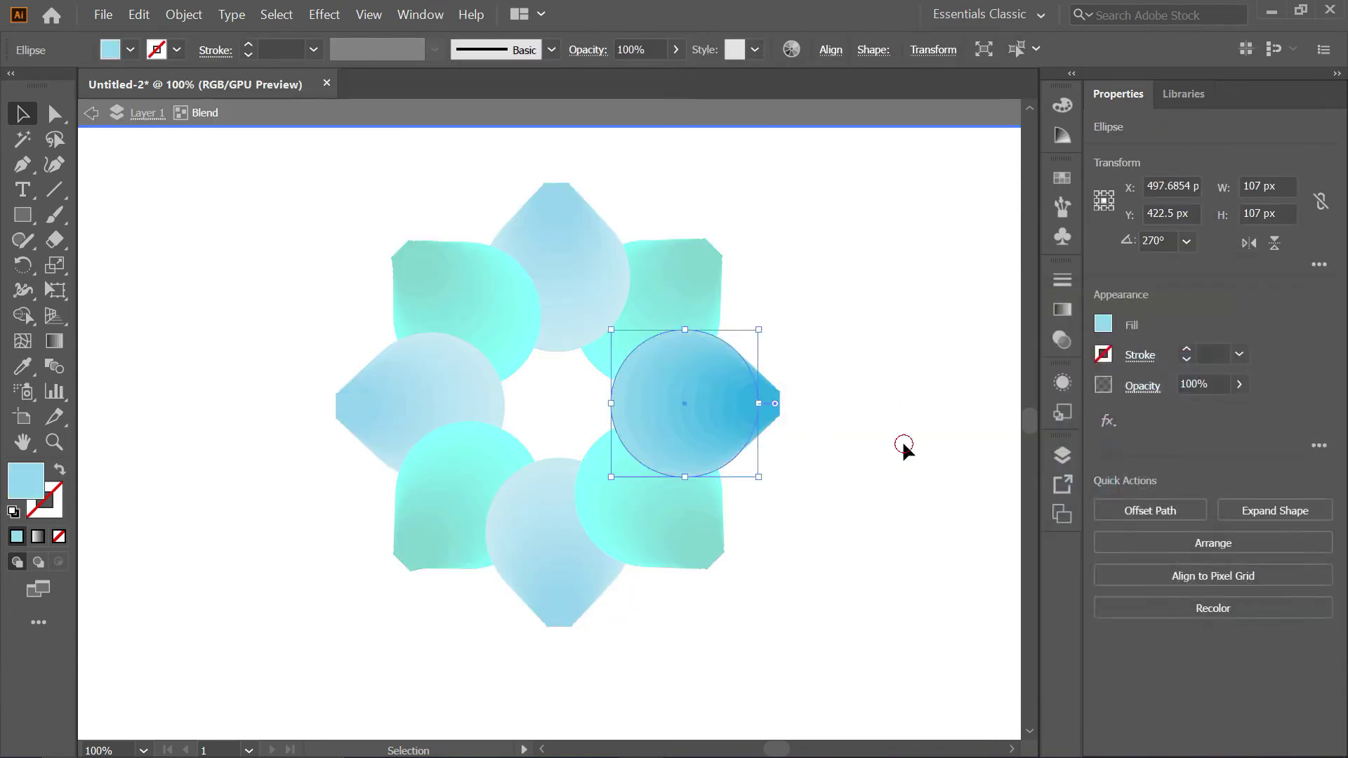
double_click(903, 441)
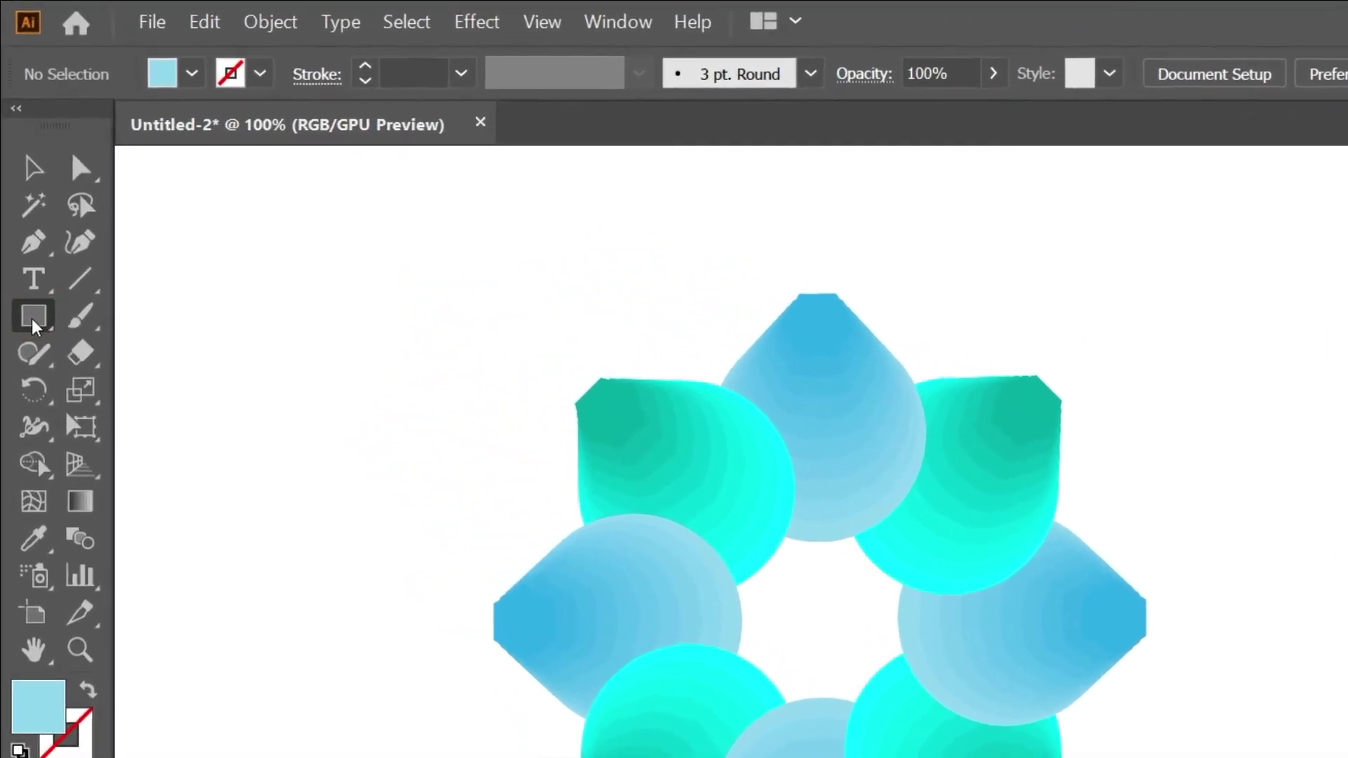
- Draw a small hexagon at the flower's centre with the Polygon tool
click(24, 236)
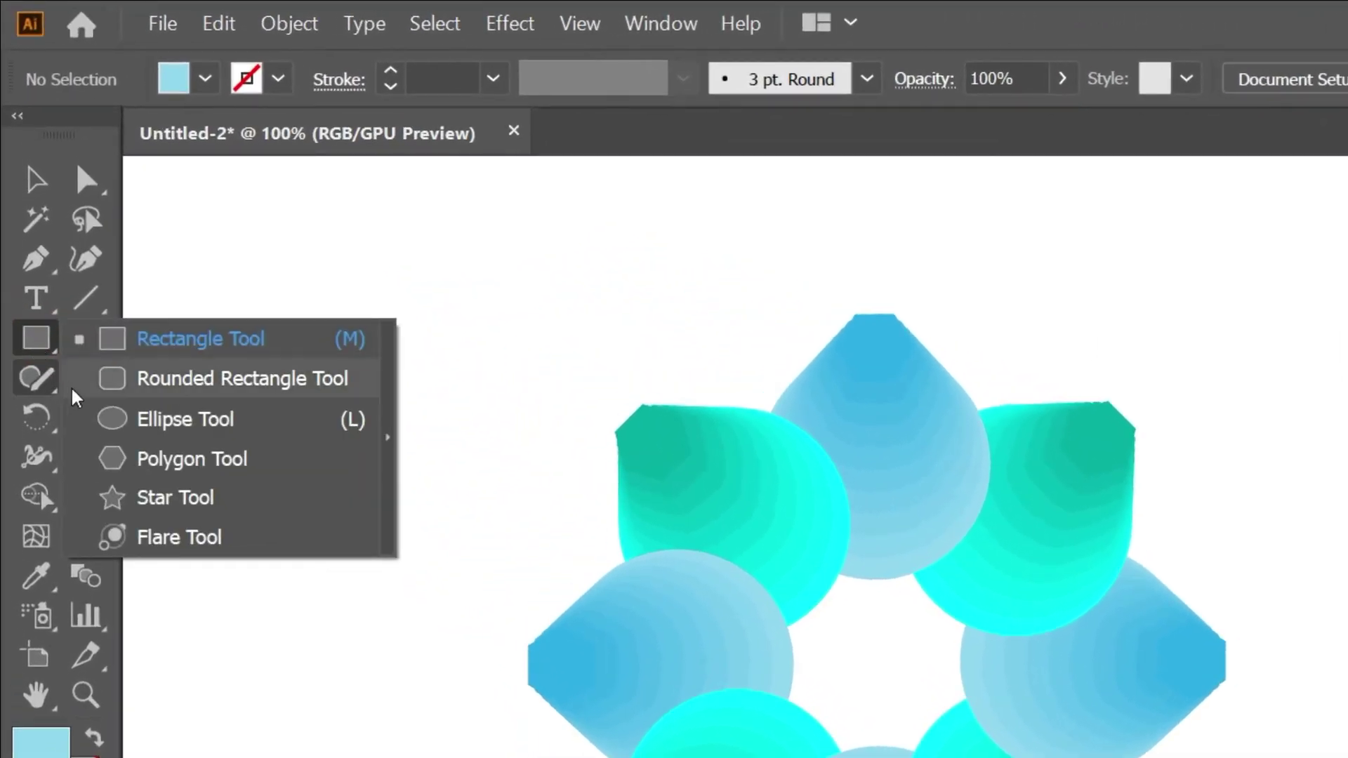
click(150, 459)
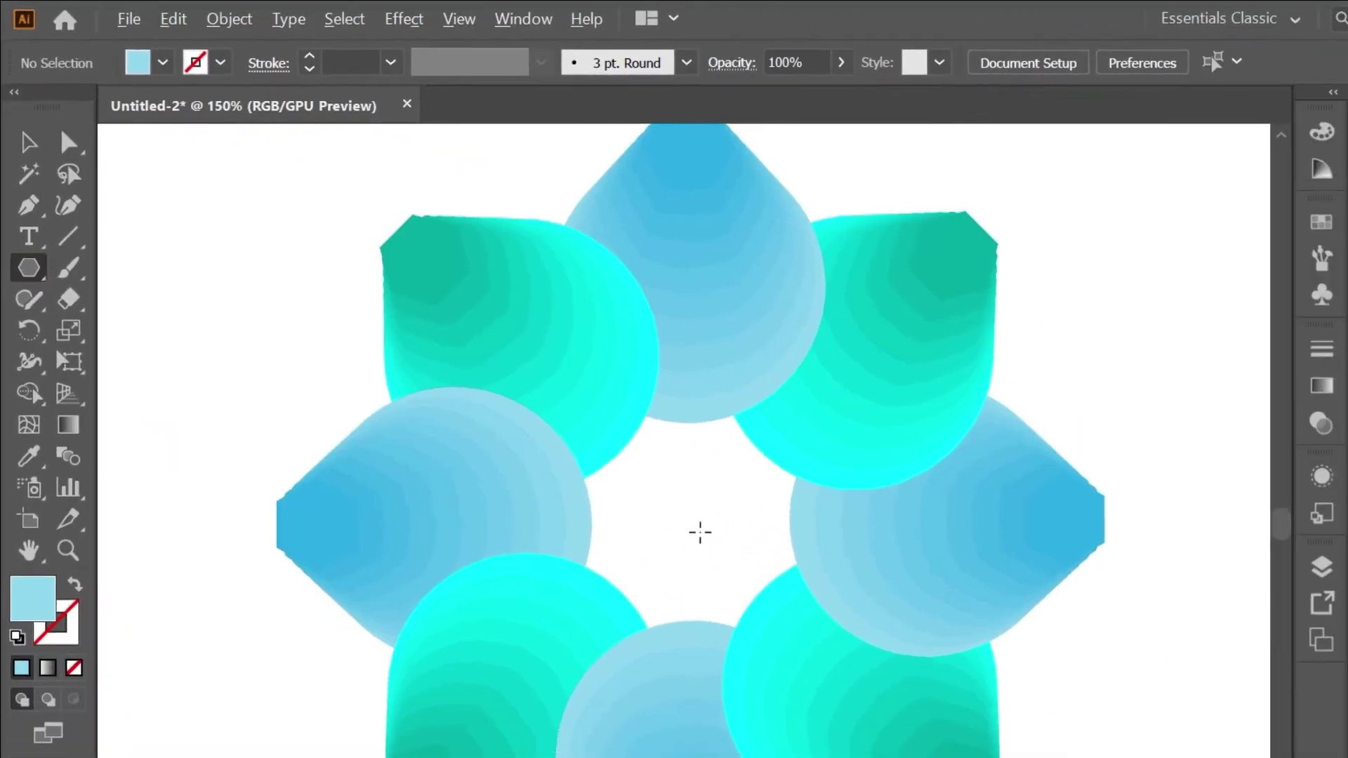
key(ctrl+plus)
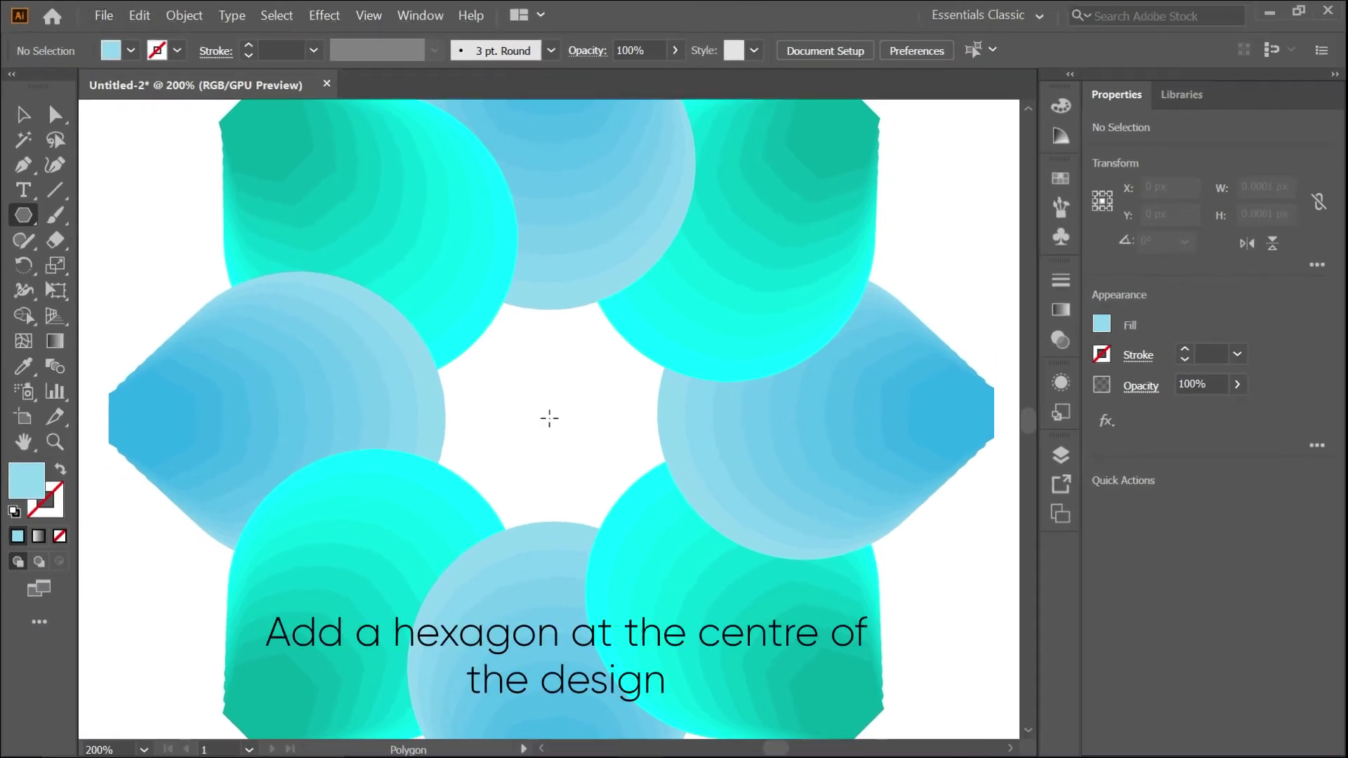
drag(547, 417, 577, 451)
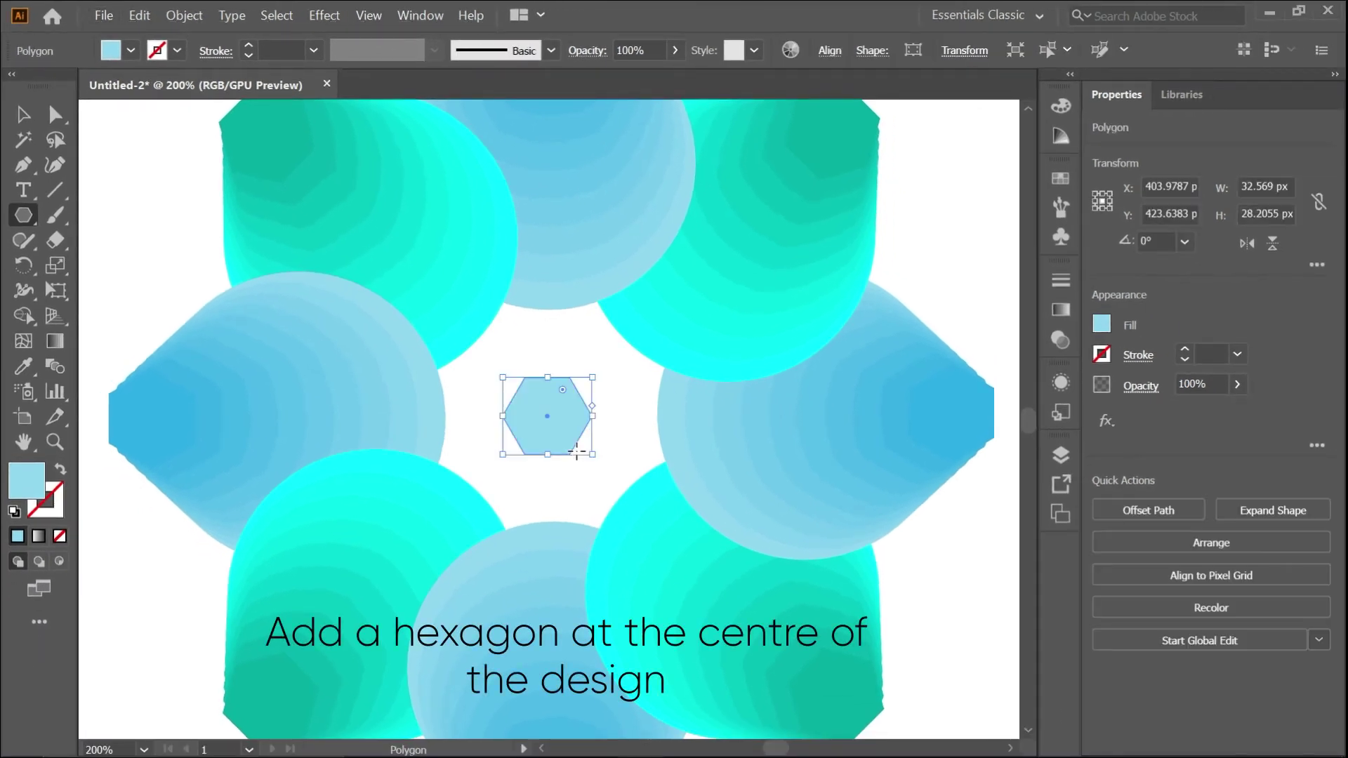
- Give the hexagon a blue 4 pt stroke with no fill, aligned to the inside
click(61, 472)
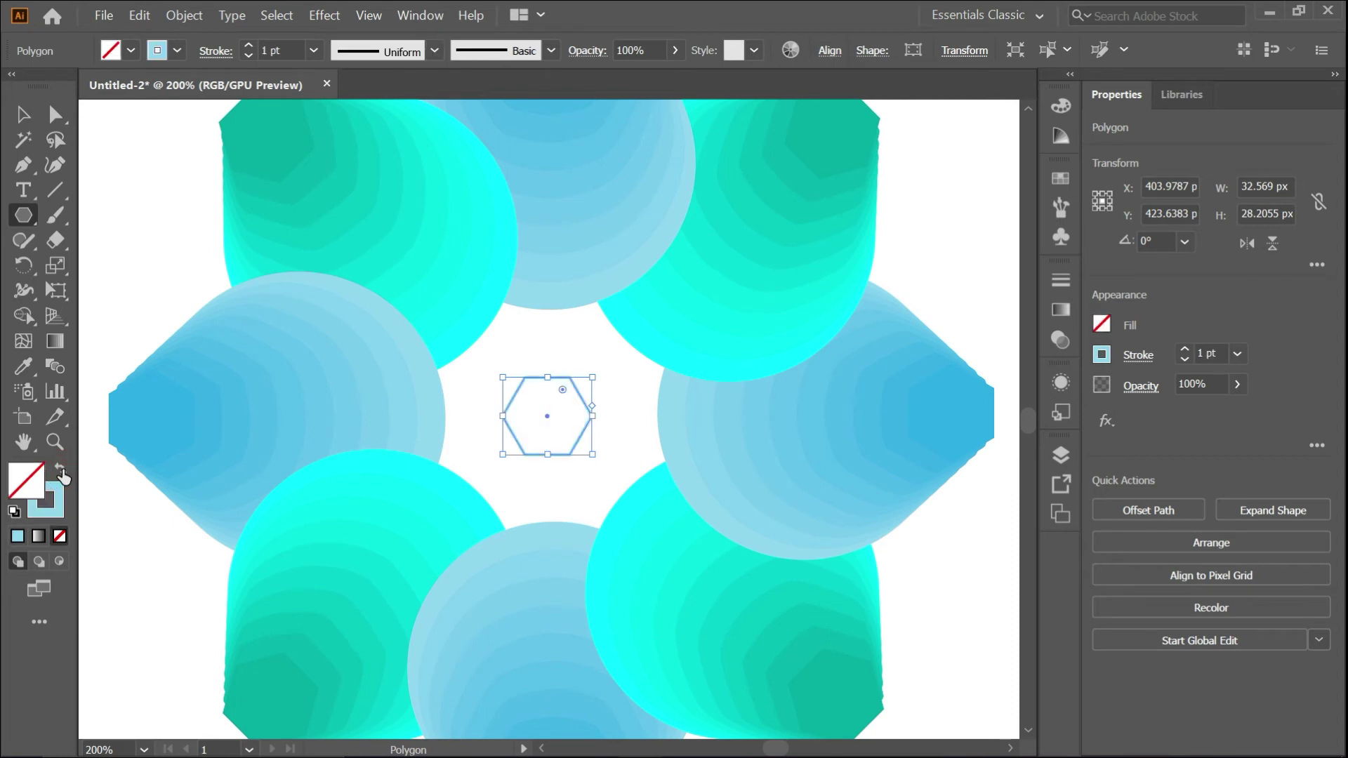
click(178, 51)
click(149, 100)
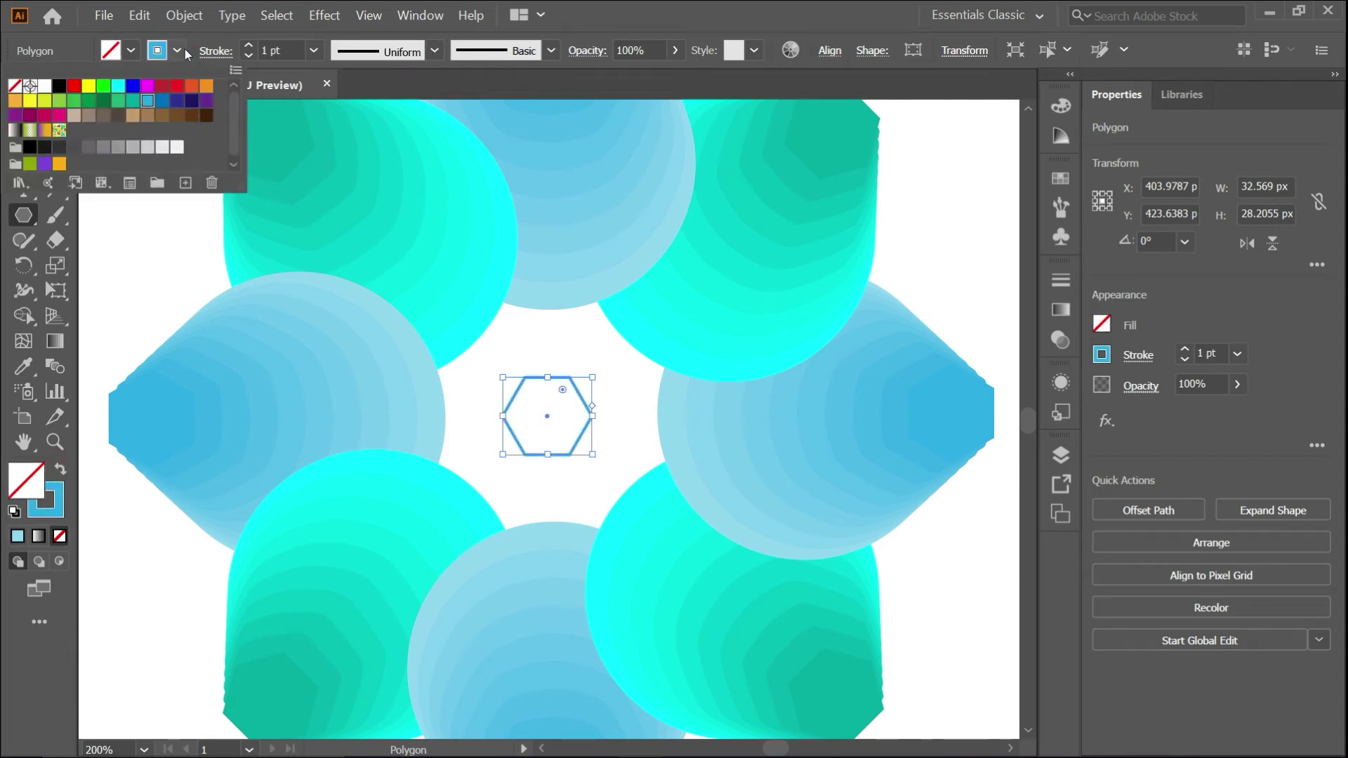
click(180, 51)
scroll(274, 51, up, 3)
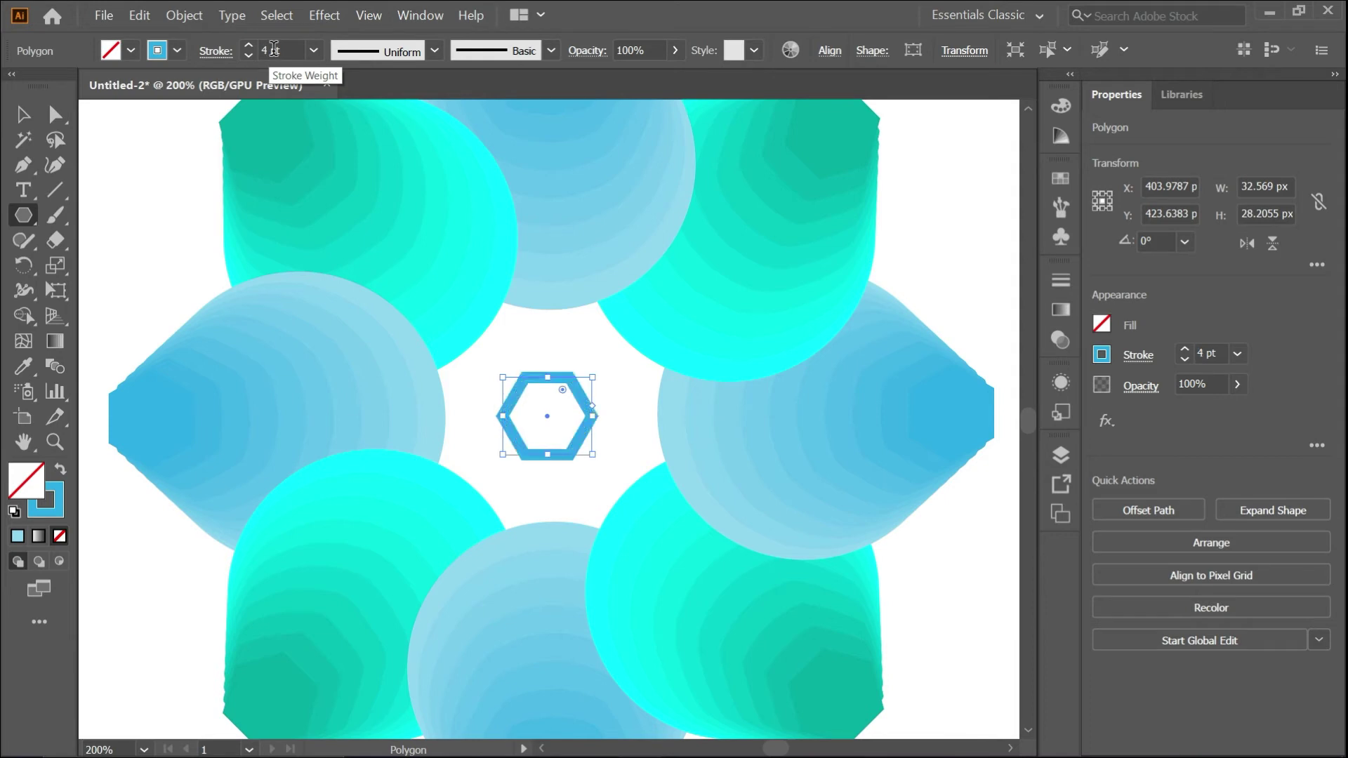
click(216, 51)
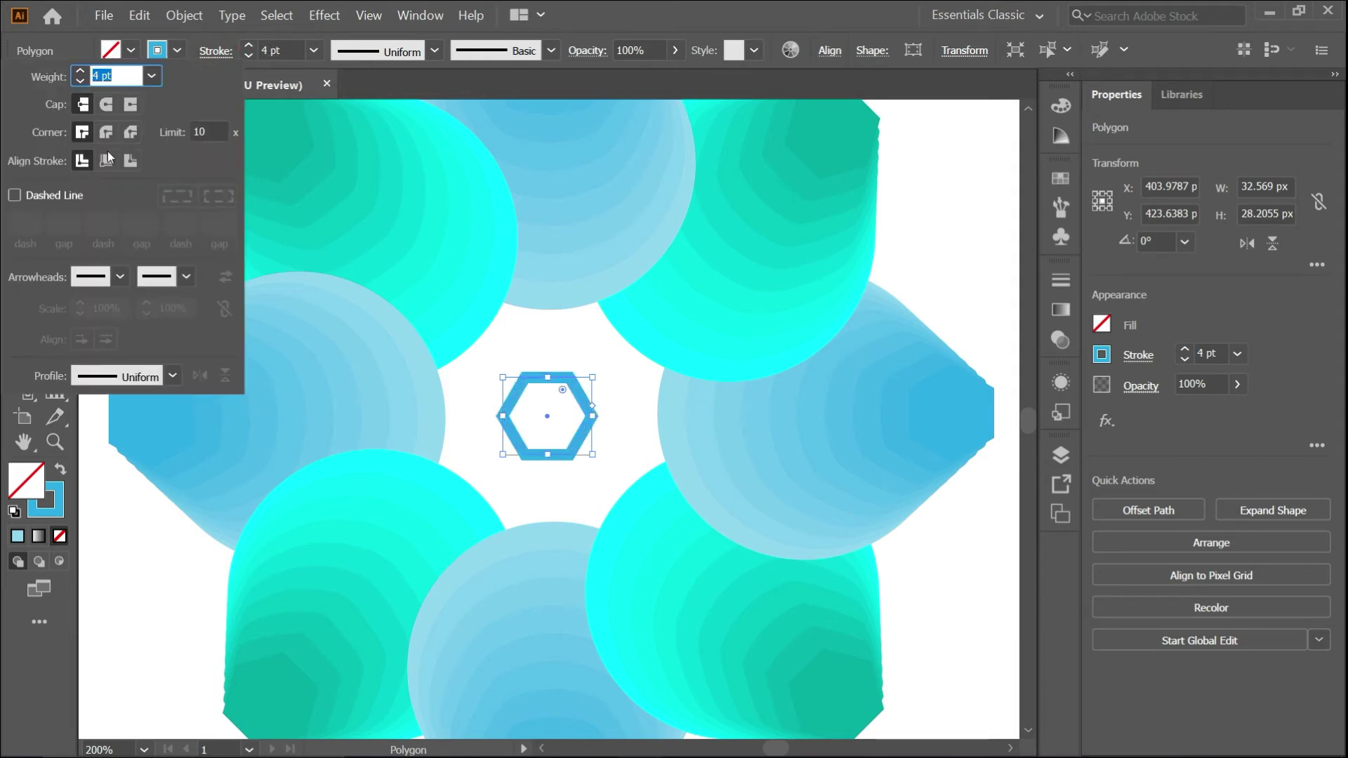
click(106, 160)
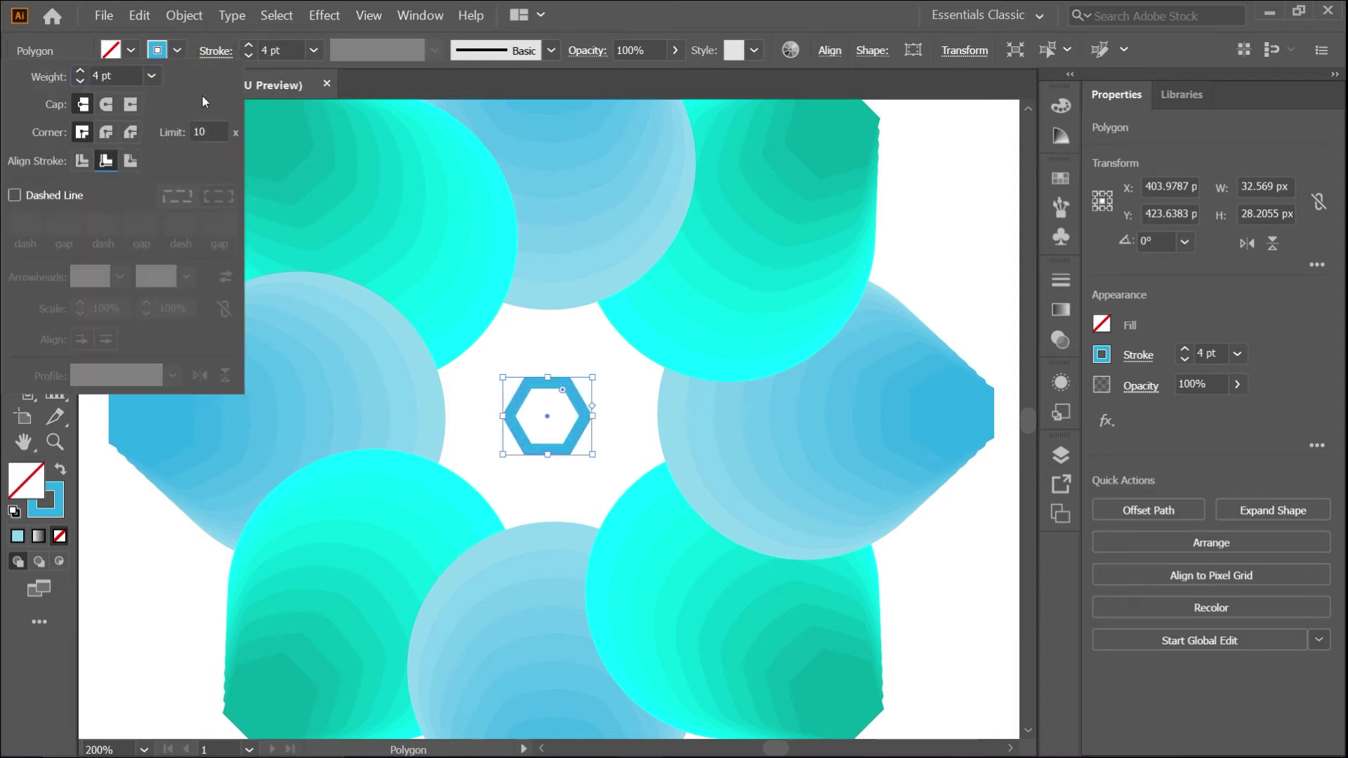
click(212, 51)
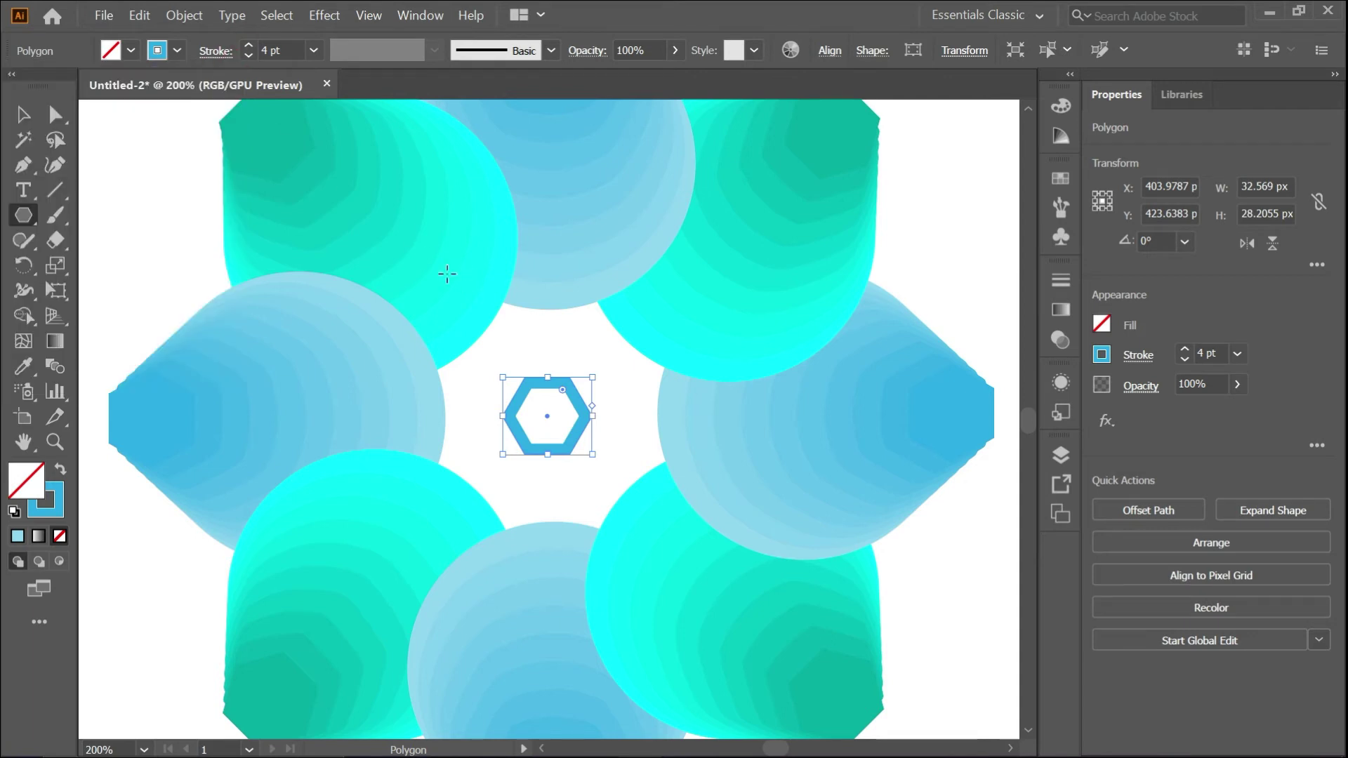
- Return to the Selection tool, zoom out and deselect the hexagon
click(32, 115)
scroll(540, 344, up, 1)
scroll(546, 349, up, 3)
scroll(546, 349, up, 3)
scroll(546, 349, up, 1)
click(503, 225)
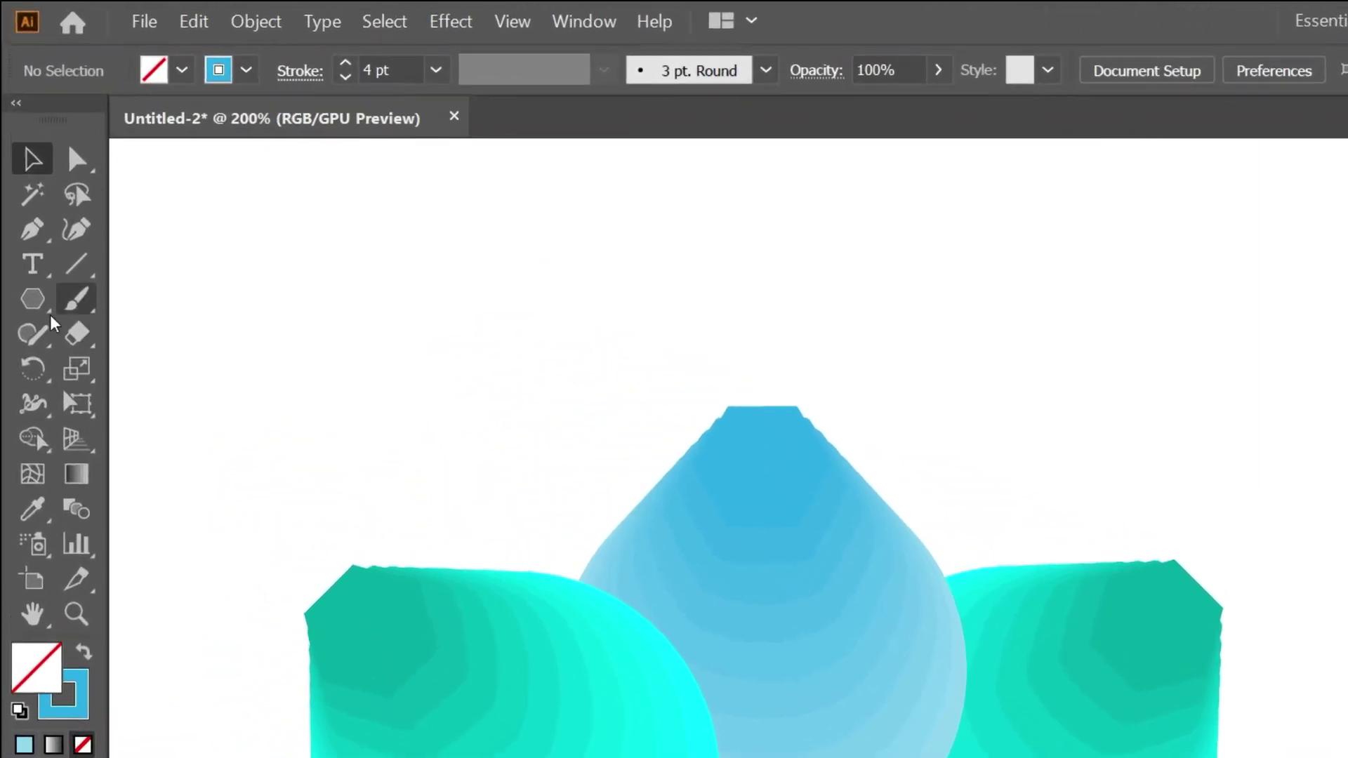
- Draw a small circle above the top petal with the Ellipse tool and adjust its size
click(29, 218)
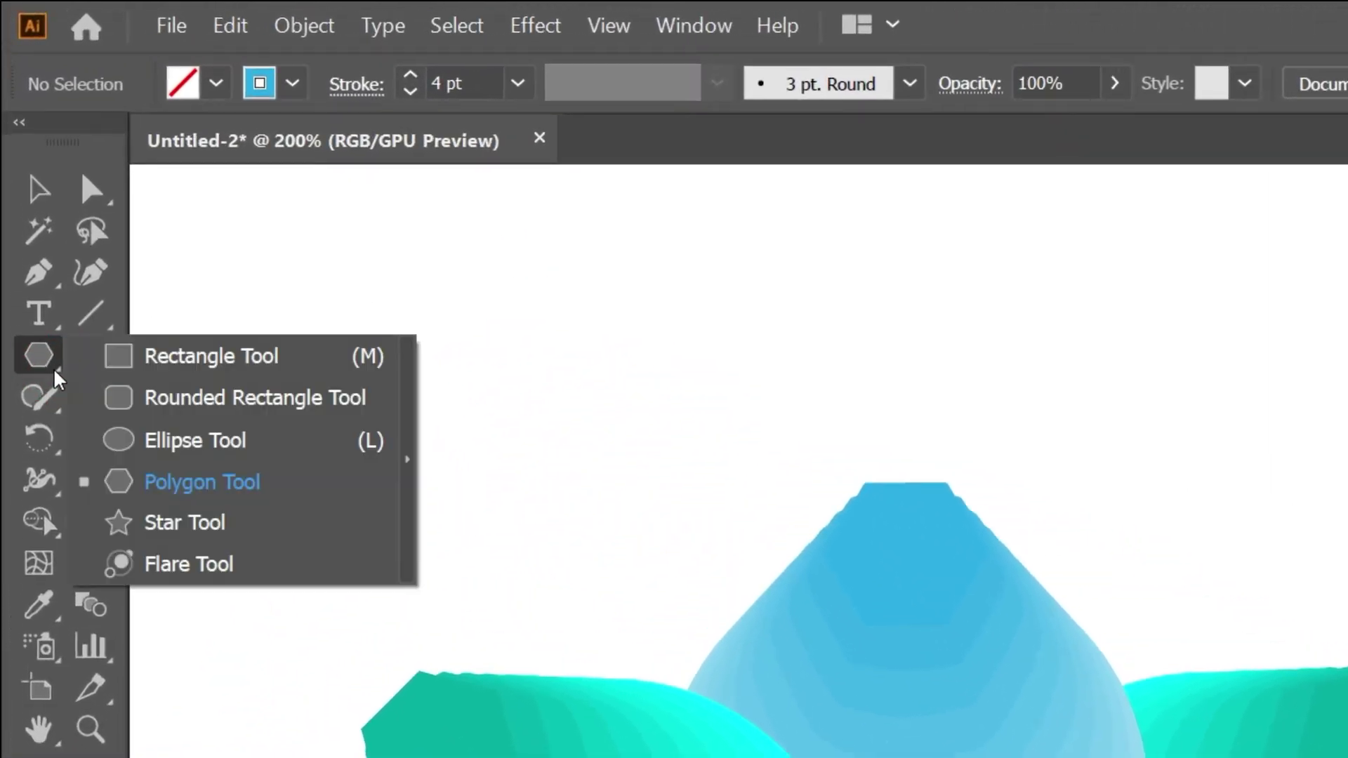
click(115, 440)
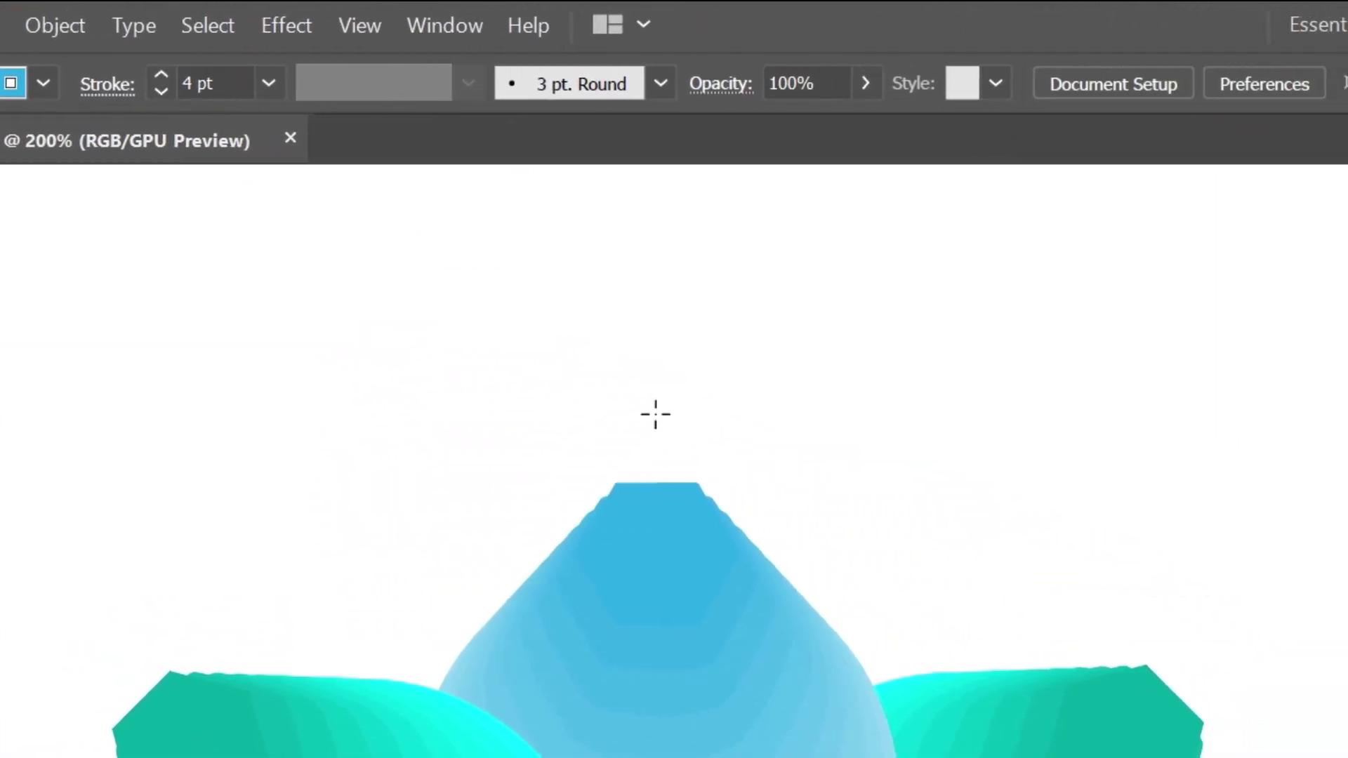
drag(638, 391, 663, 419)
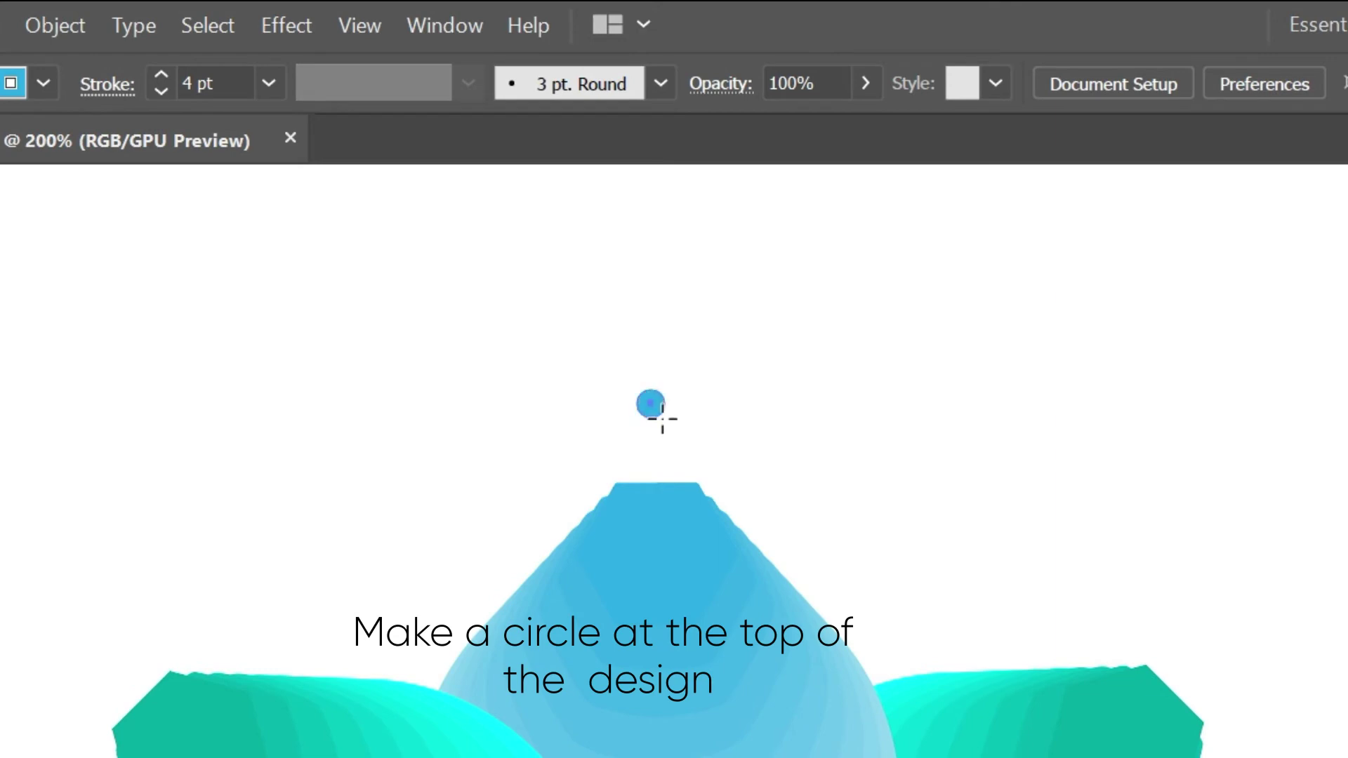
key(v)
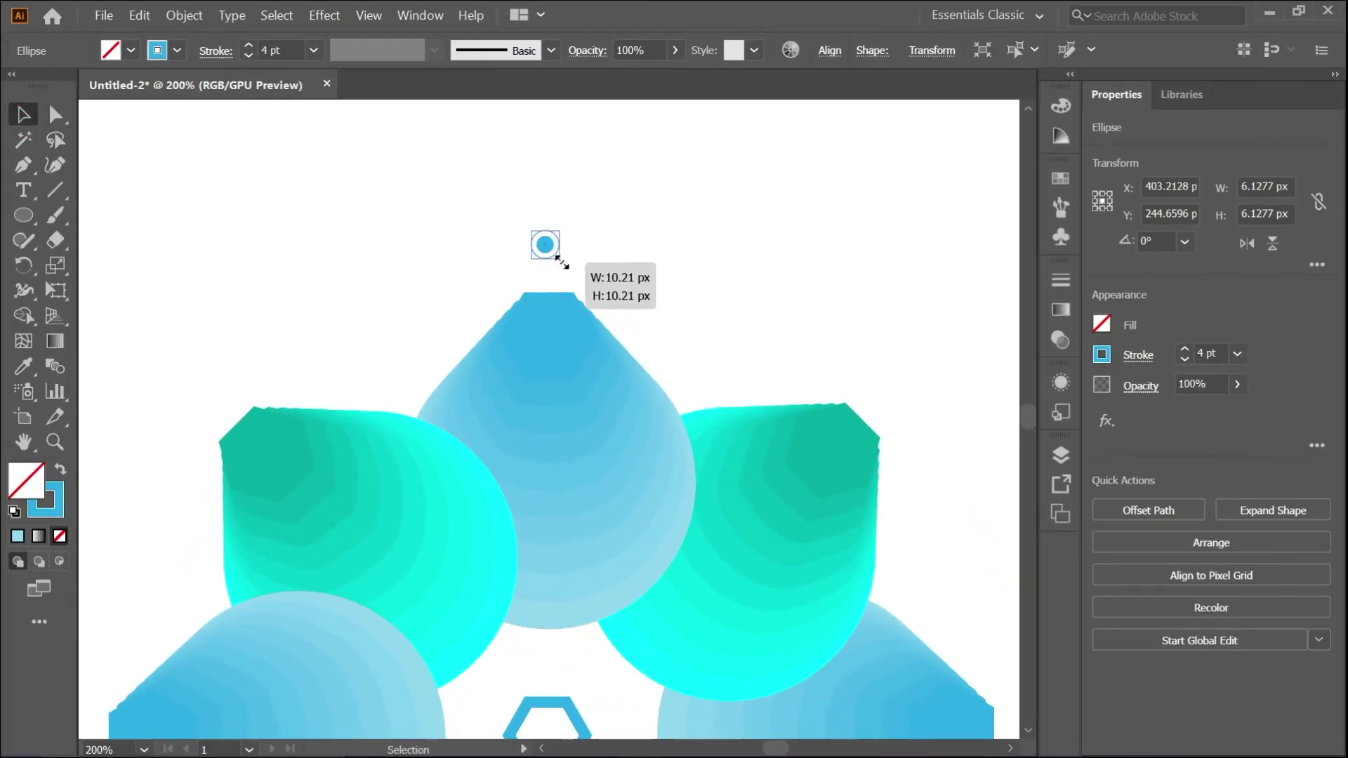
drag(554, 257, 547, 255)
click(609, 231)
- Alt-drag a copy of the dot below the bottom petal and align it with the top dot
scroll(609, 232, down, 3)
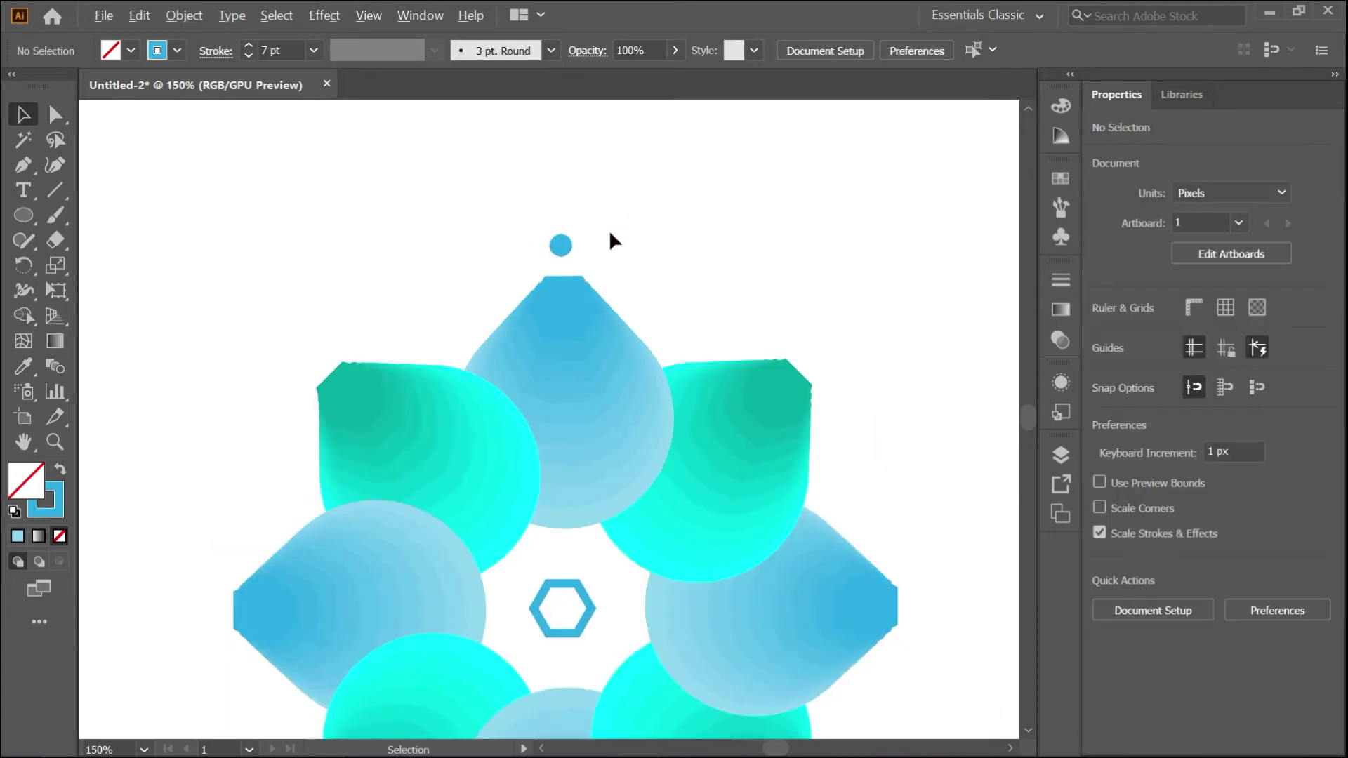
drag(593, 244, 613, 569)
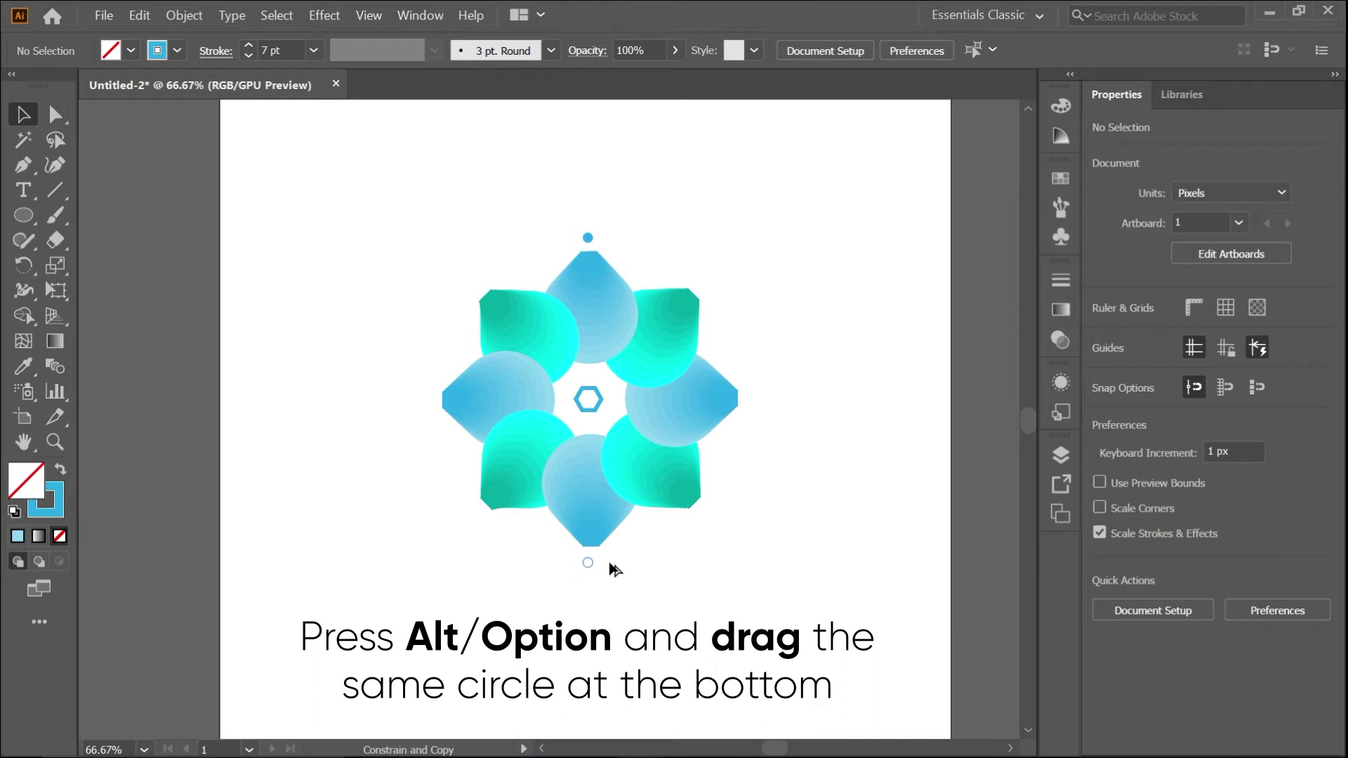
drag(613, 569, 611, 566)
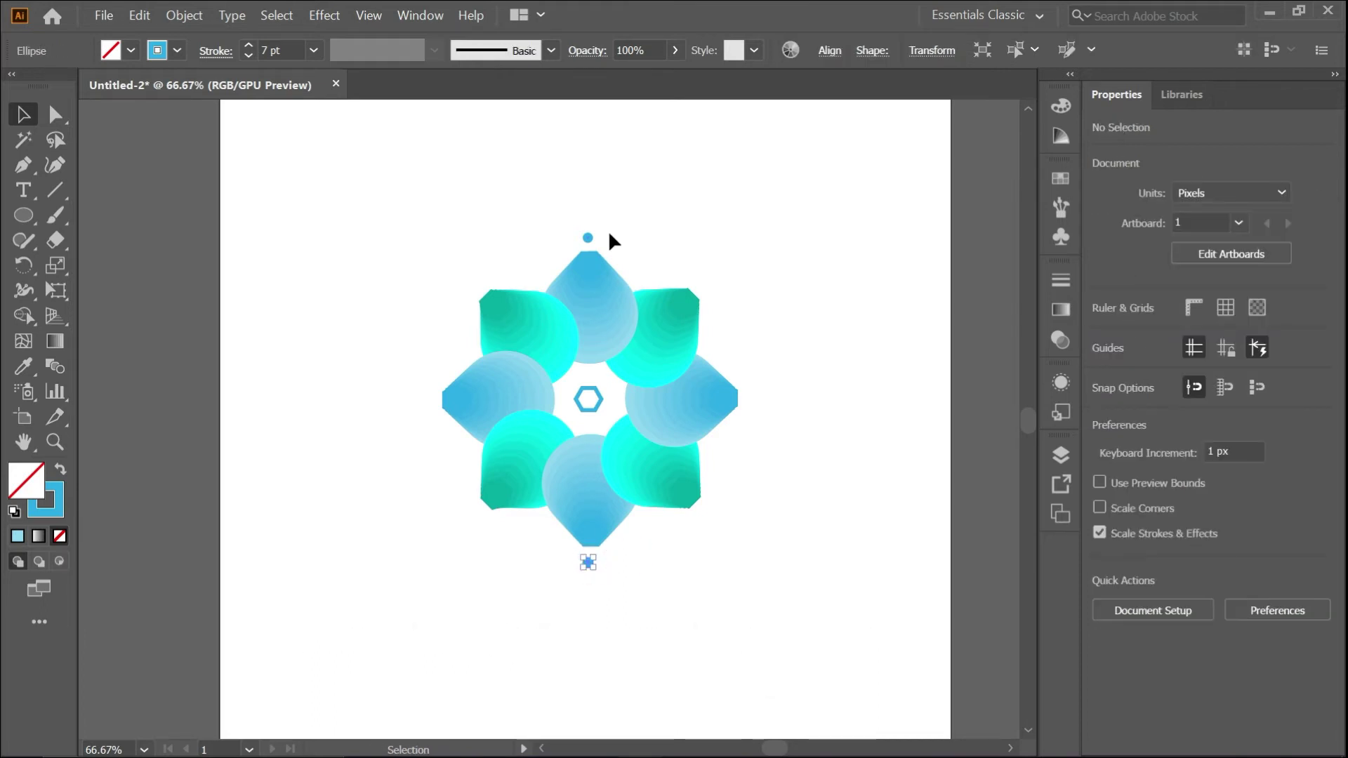
shift+click(588, 239)
scroll(605, 548, up, 2)
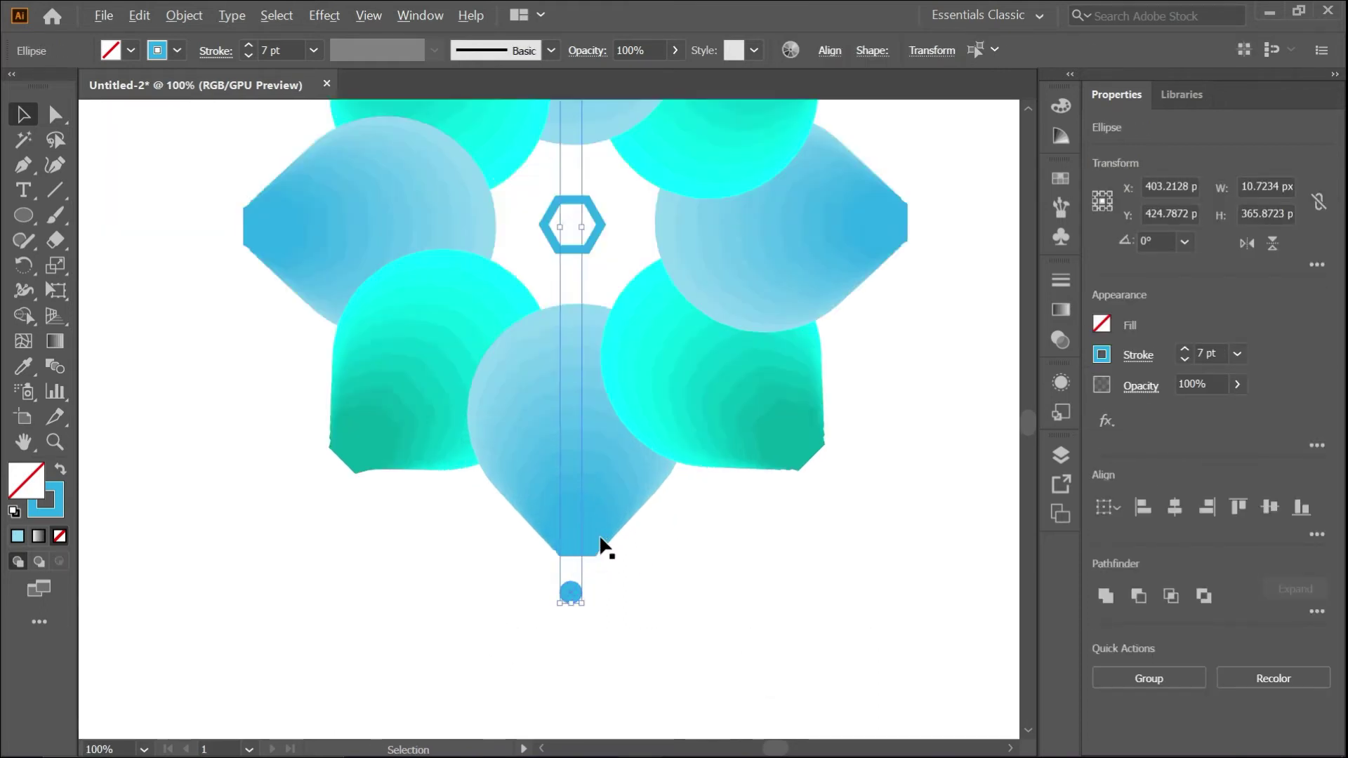
scroll(603, 546, up, 2)
drag(558, 617, 565, 615)
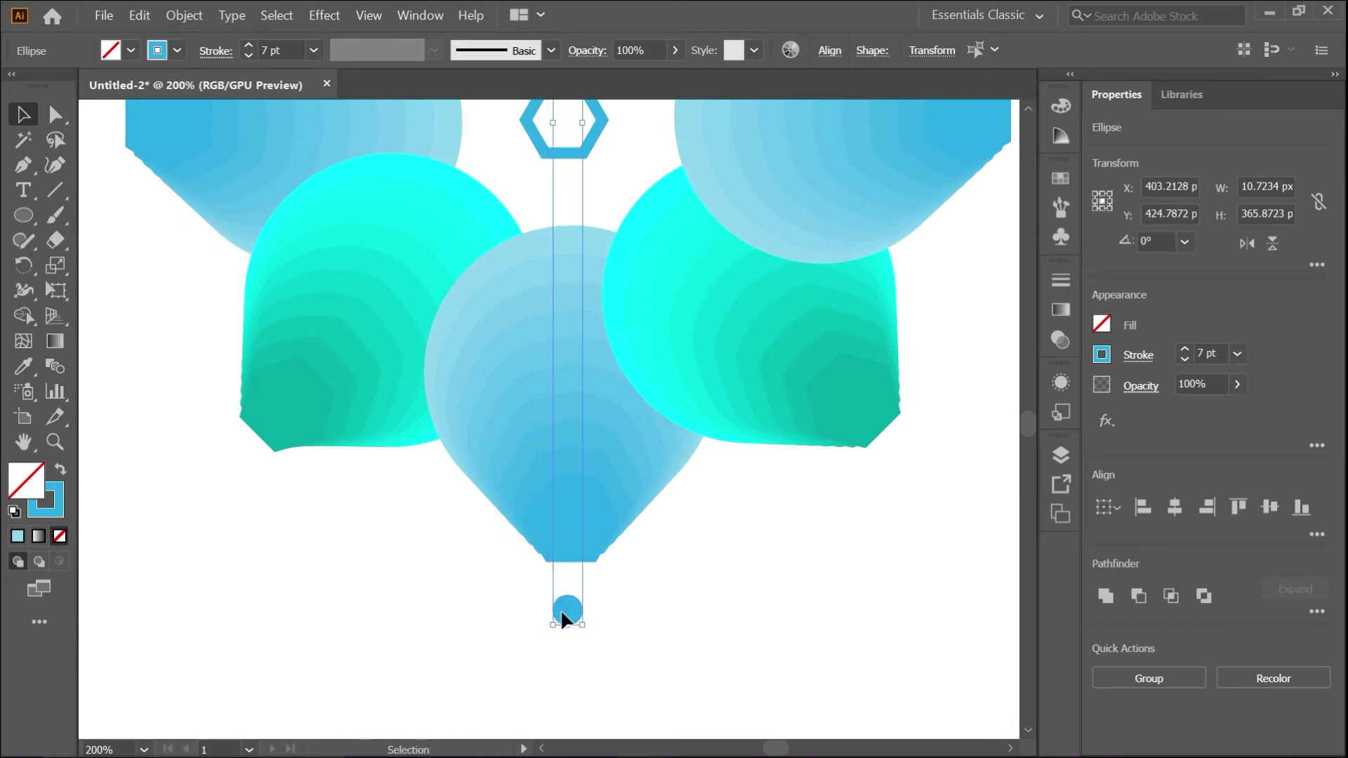
- Deselect the dots and zoom out to view the whole design
click(625, 608)
scroll(625, 608, down, 1)
scroll(625, 608, down, 1)
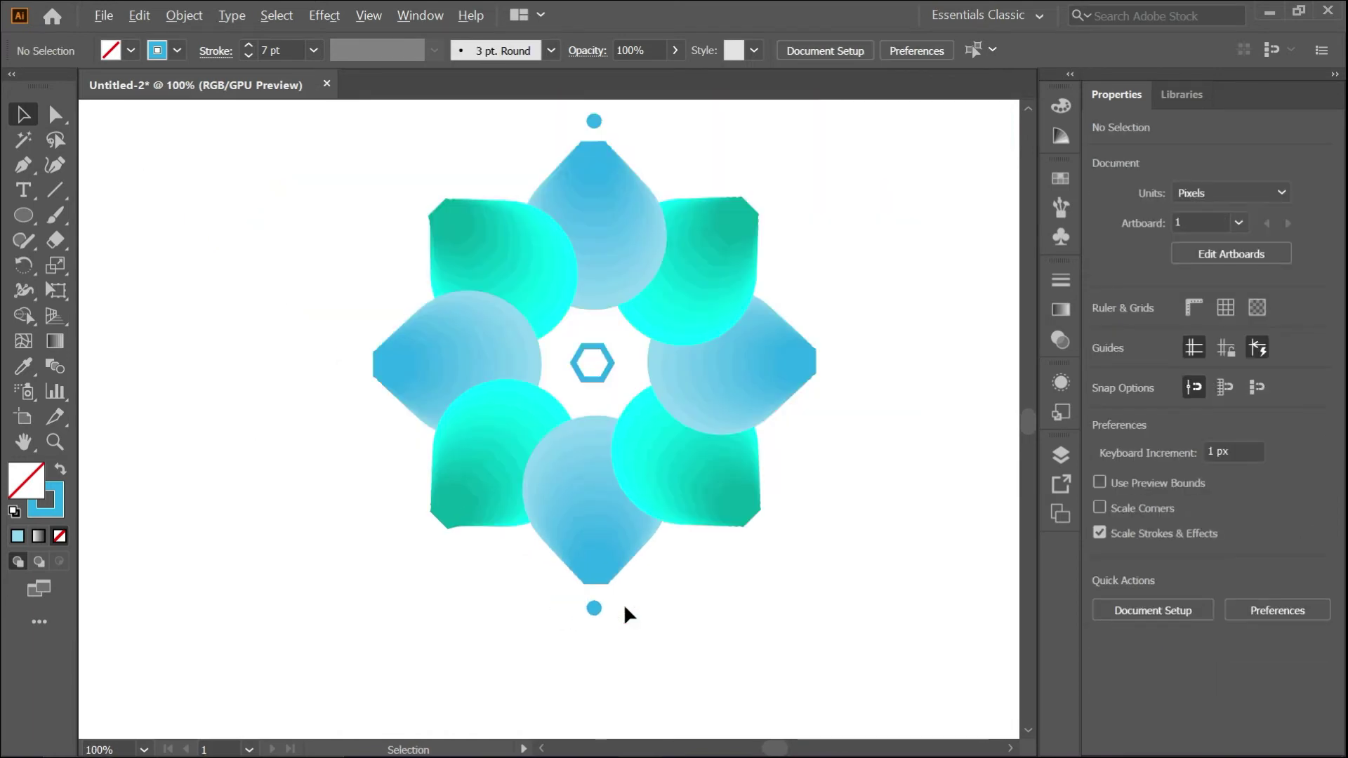
scroll(625, 608, down, 1)
scroll(695, 566, down, 1)
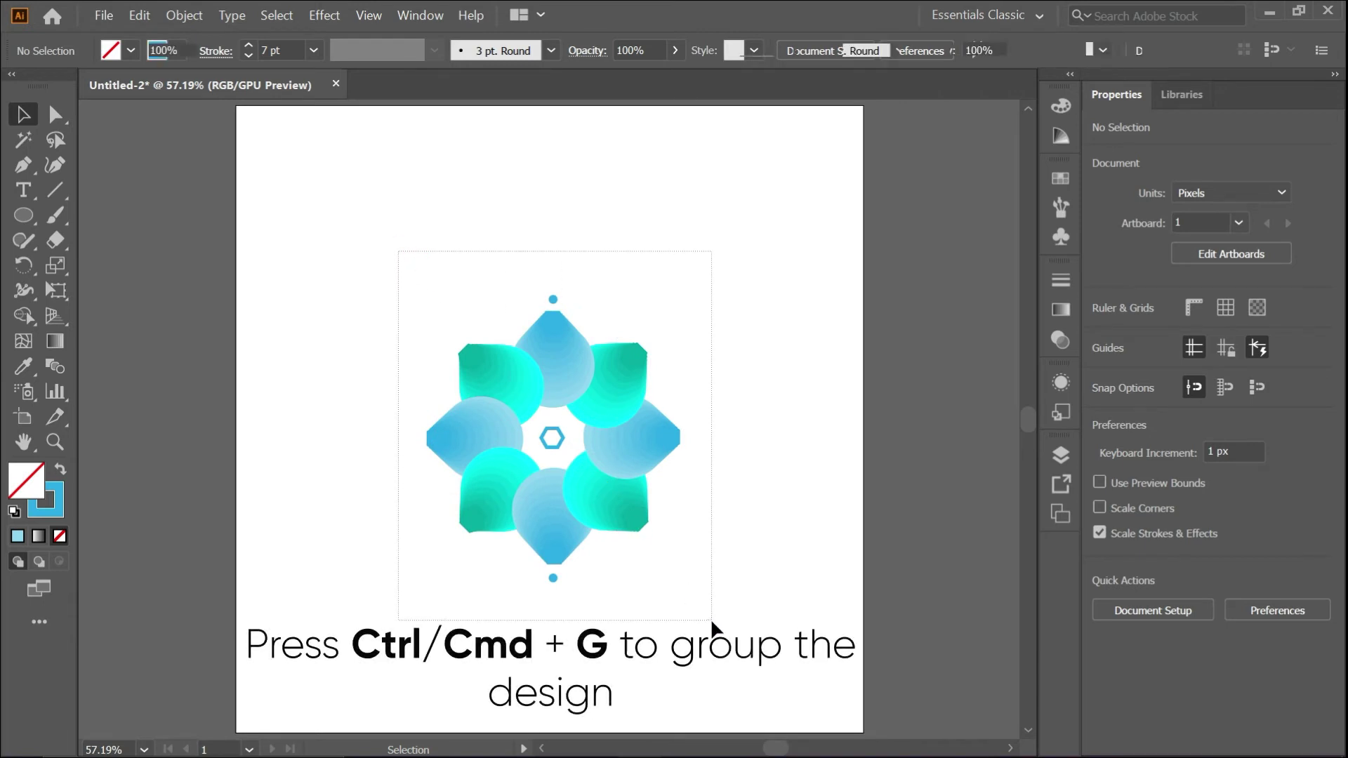
- Group all shapes and Shift-scale the flower down to about 142.88 × 162.03 px
key(ctrl+a)
key(ctrl+g)
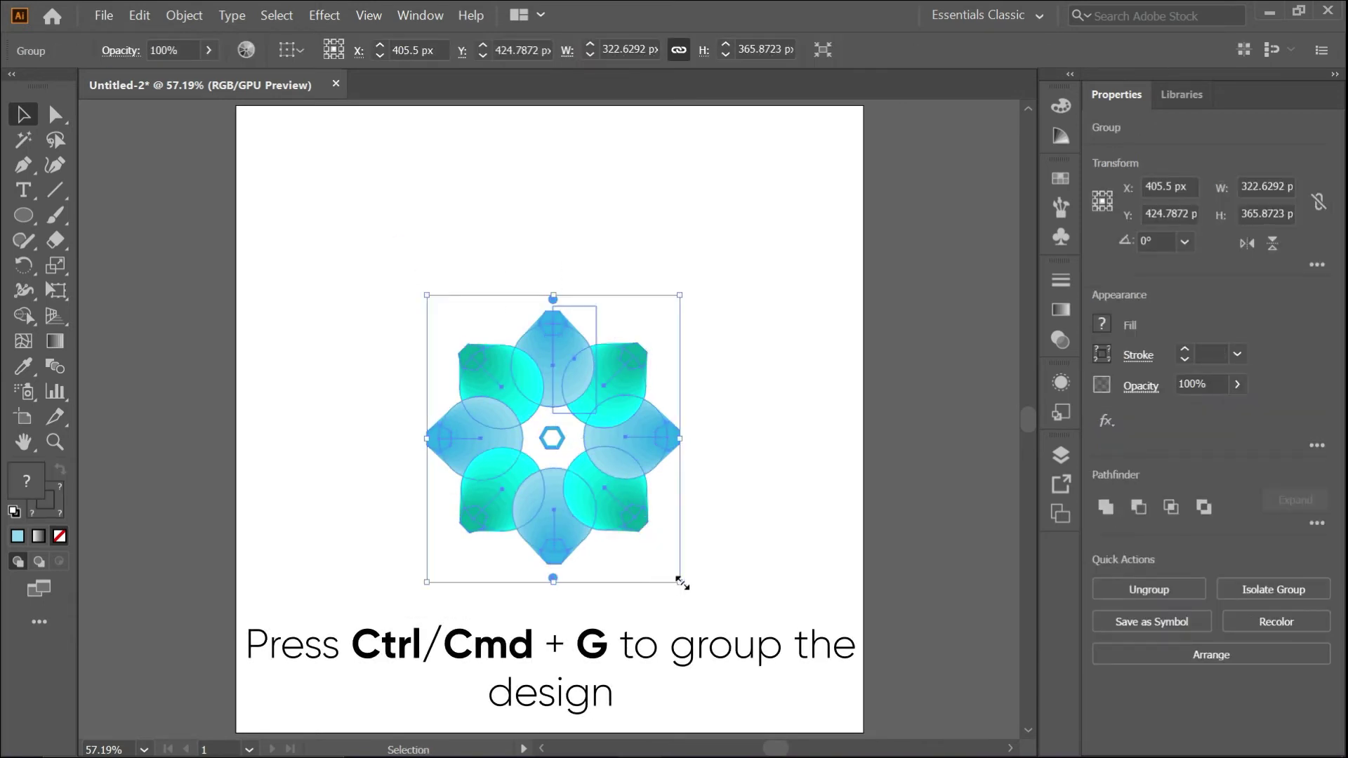
drag(679, 583, 613, 503)
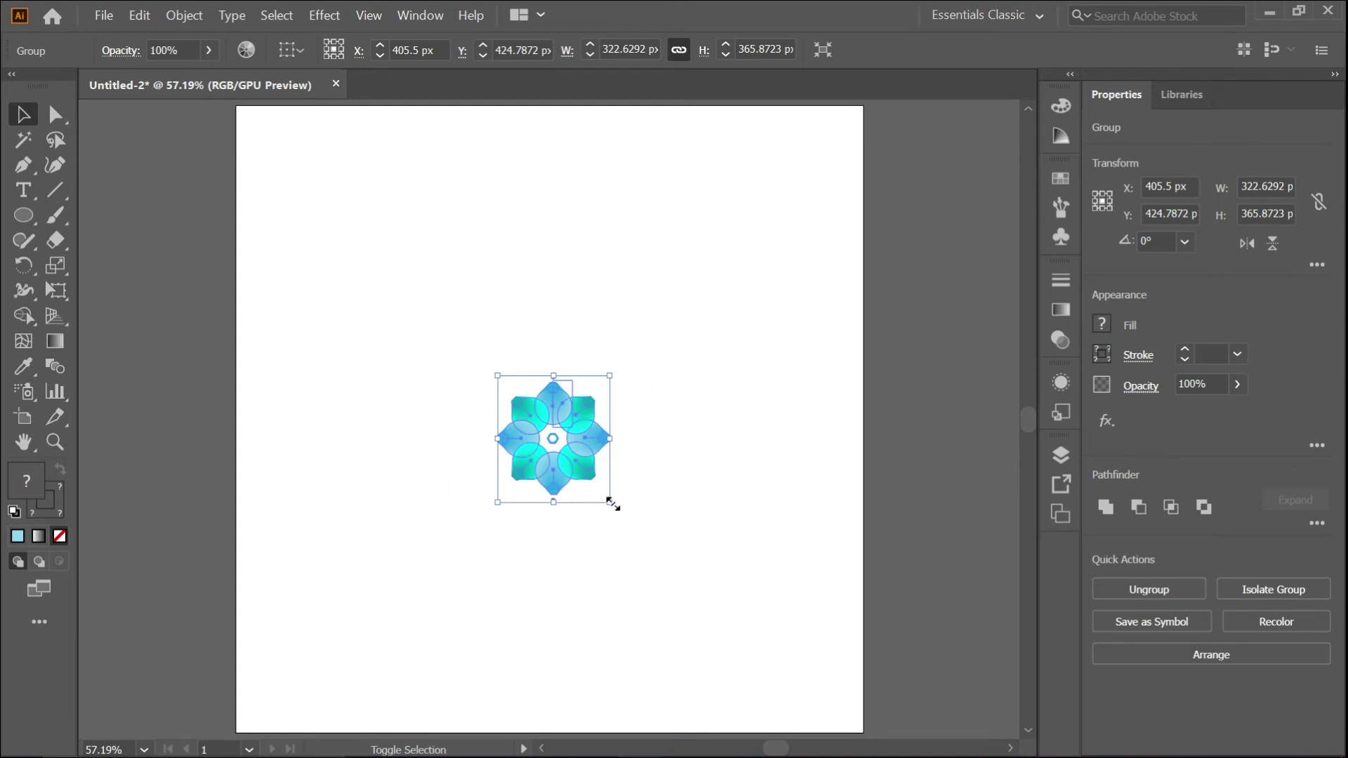
click(643, 524)
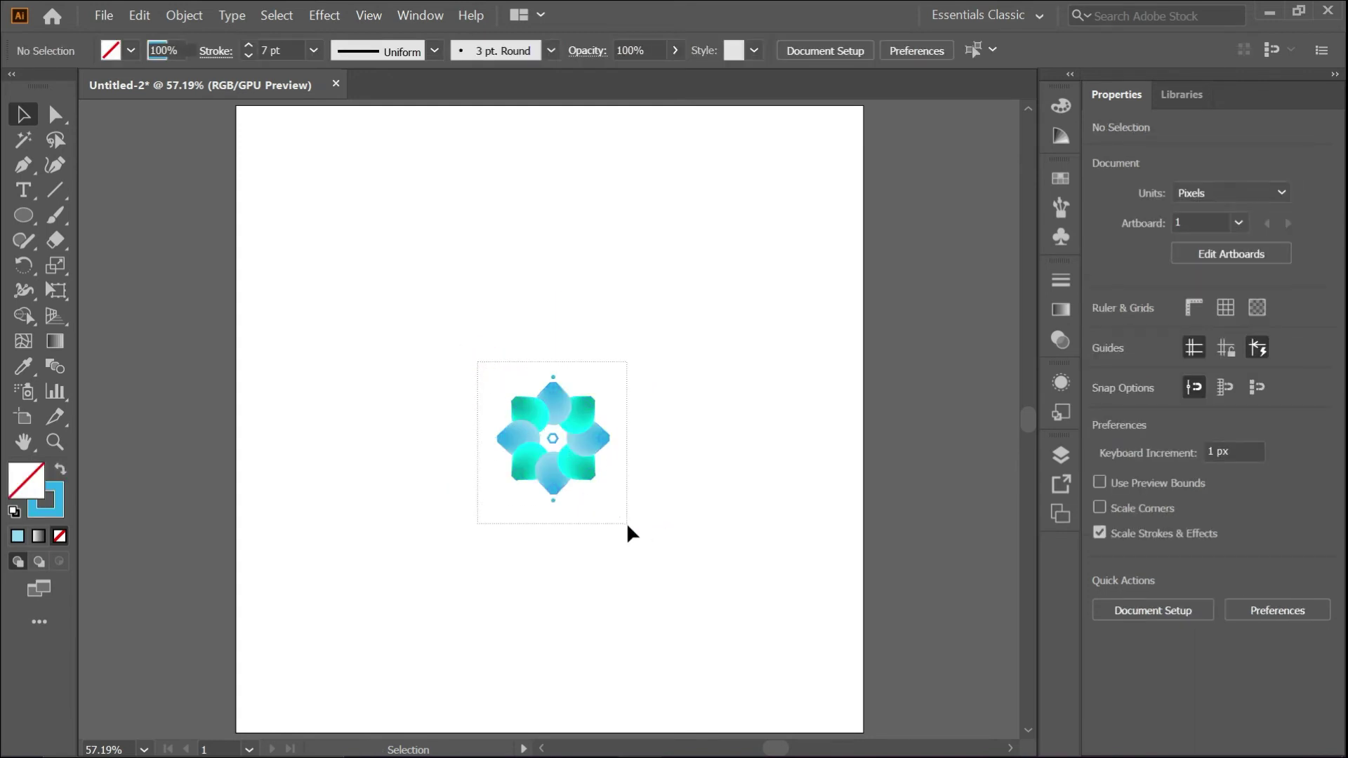
click(502, 439)
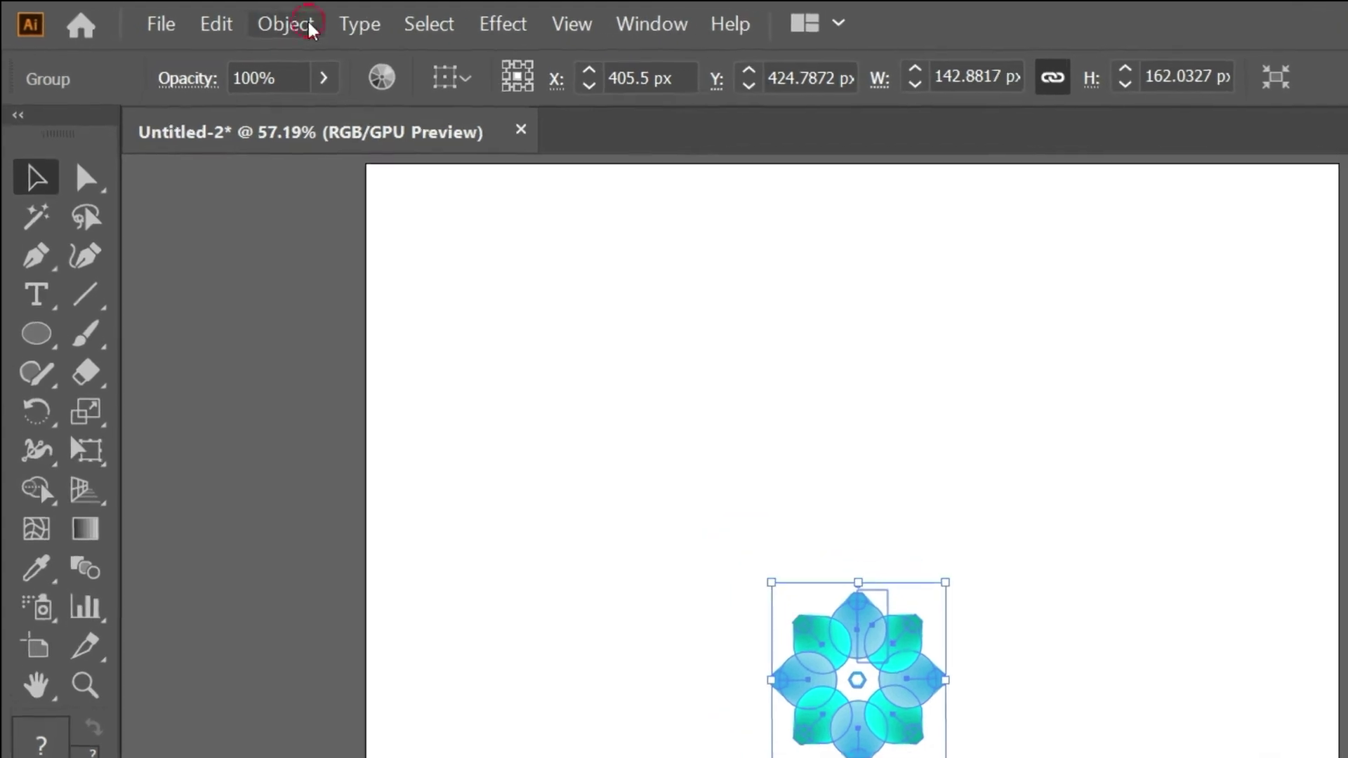
click(309, 28)
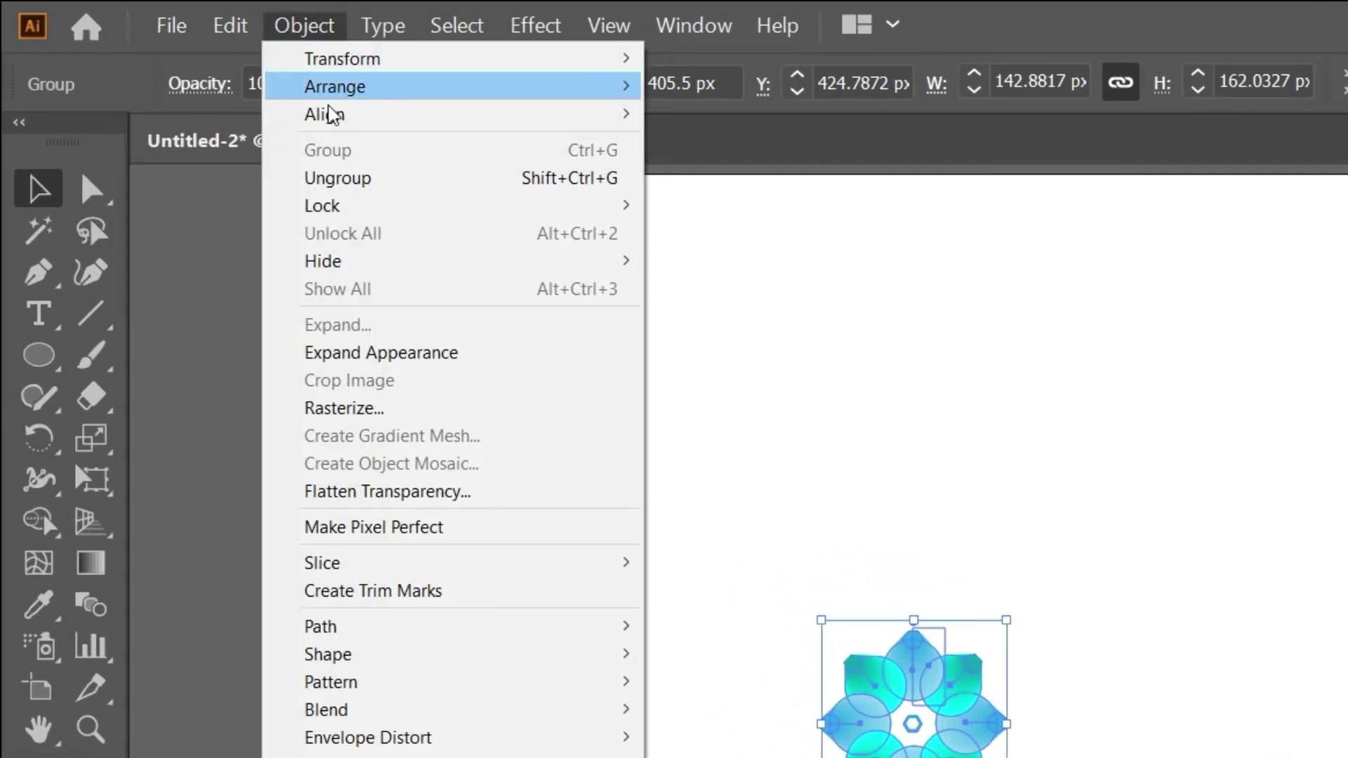
mouse_move(330, 454)
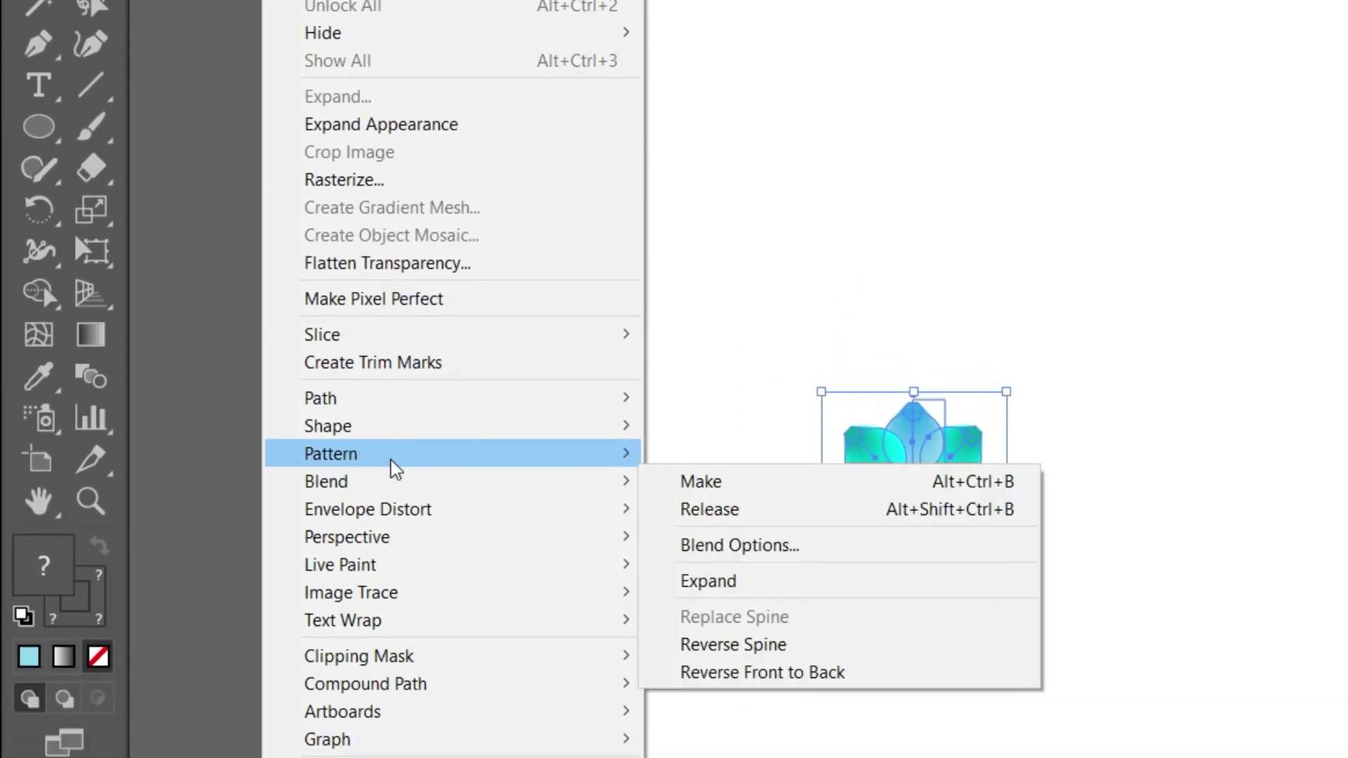
- Make a pattern from the flower group, fit the tile to the art, and choose Brick by Row
click(663, 454)
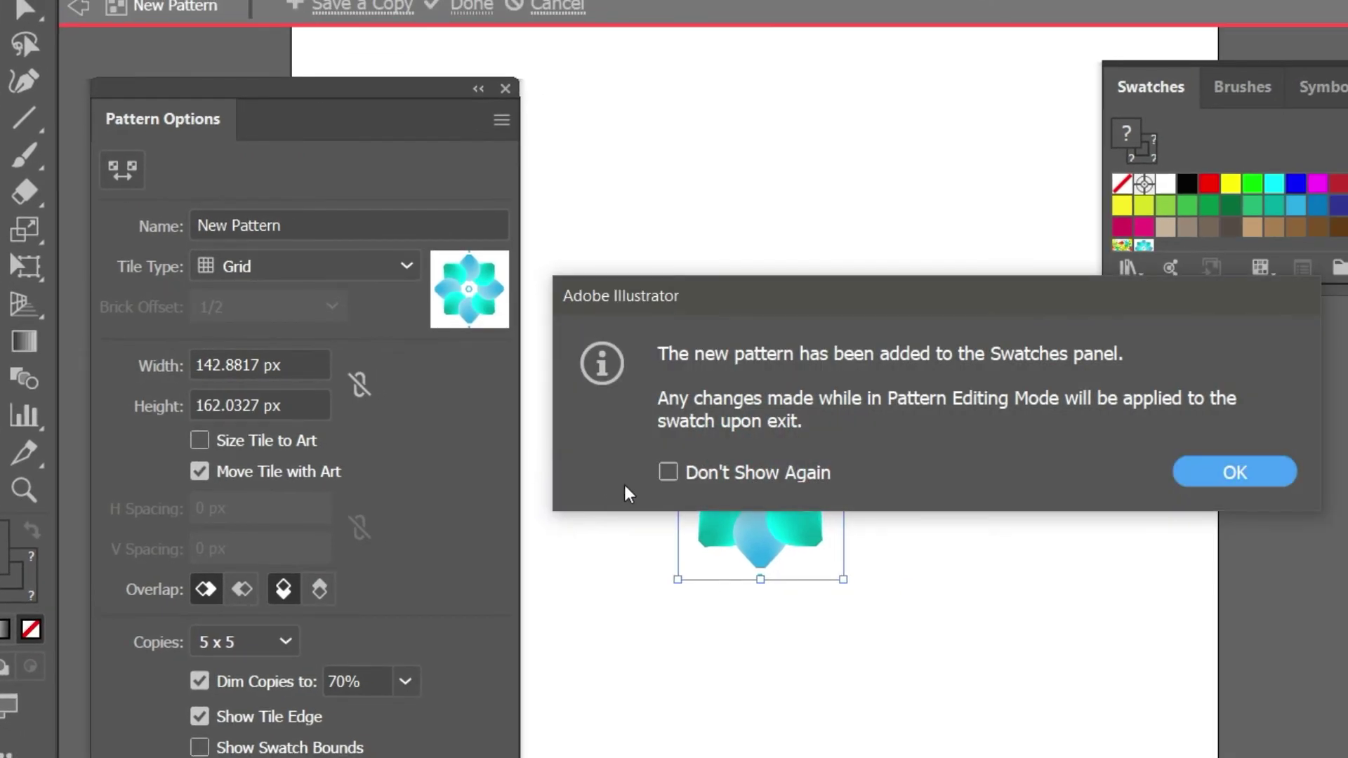
click(1196, 481)
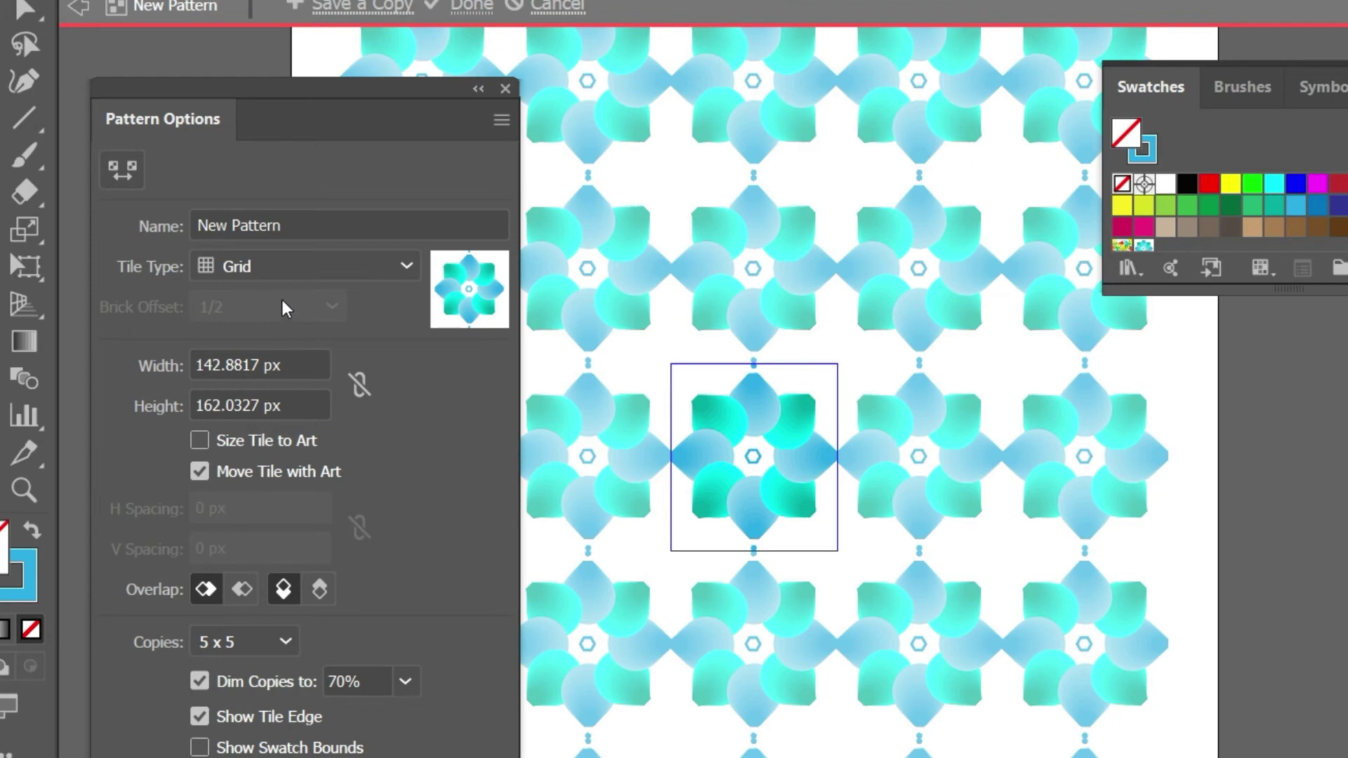
click(251, 441)
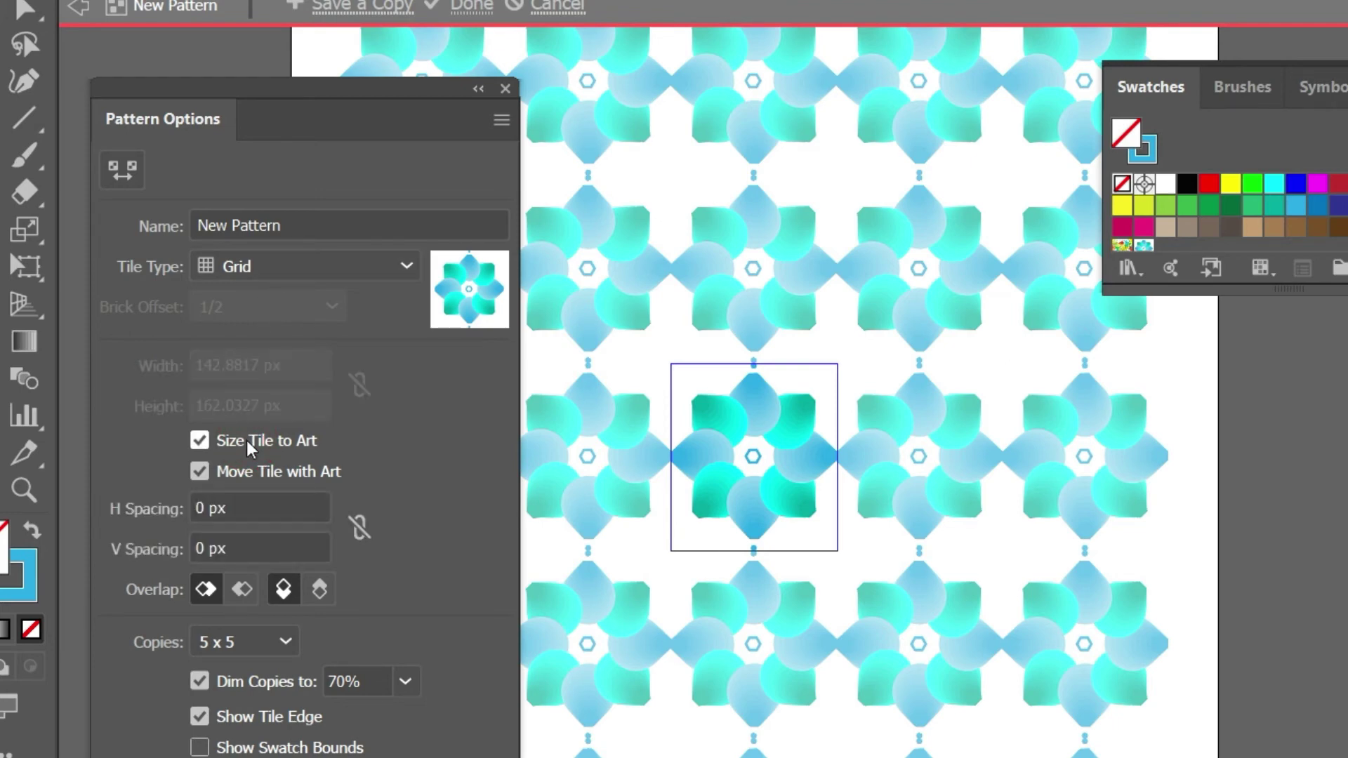
click(256, 271)
click(260, 334)
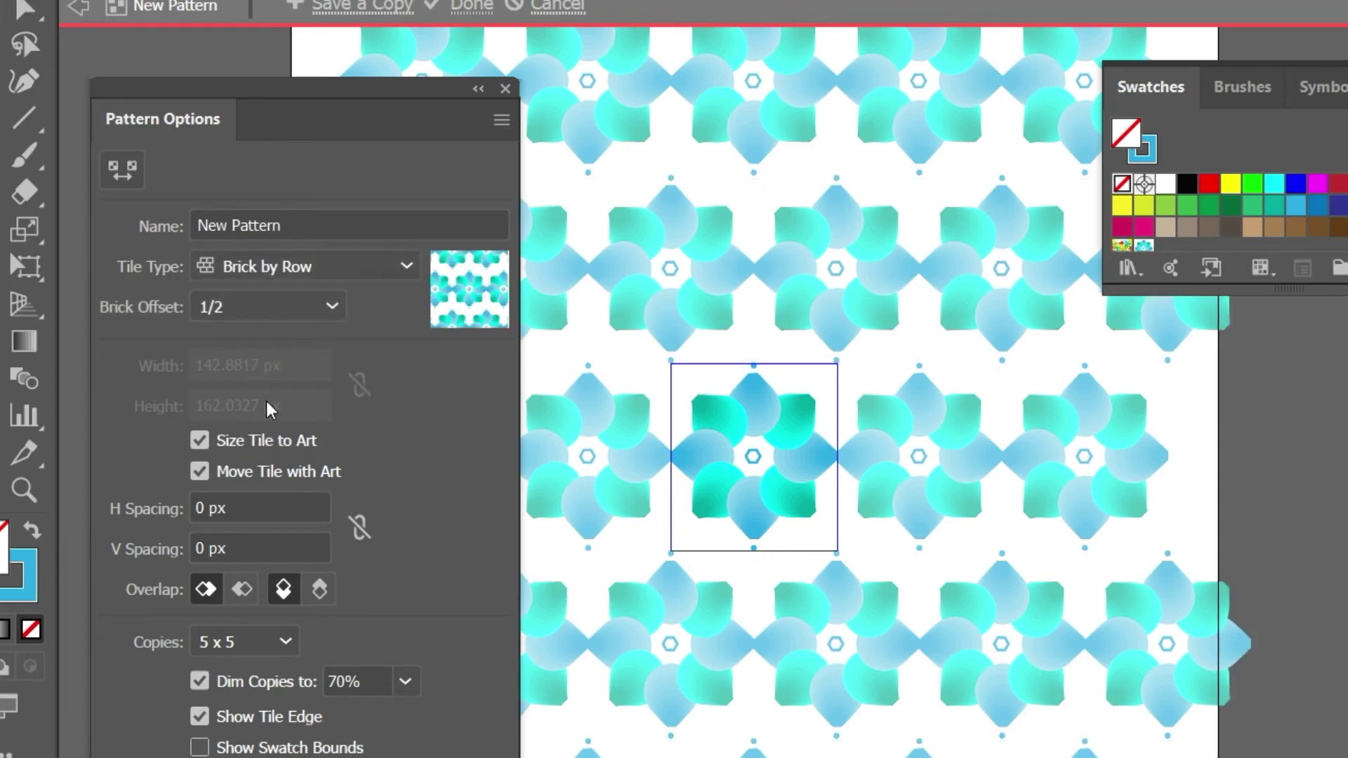
- Set the tile spacing to 8 px horizontal and -40 px vertical
click(259, 501)
key(Up)
key(Up)
key(Up)
key(Up)
key(Up)
key(Up)
key(Up)
key(Up)
key(Up)
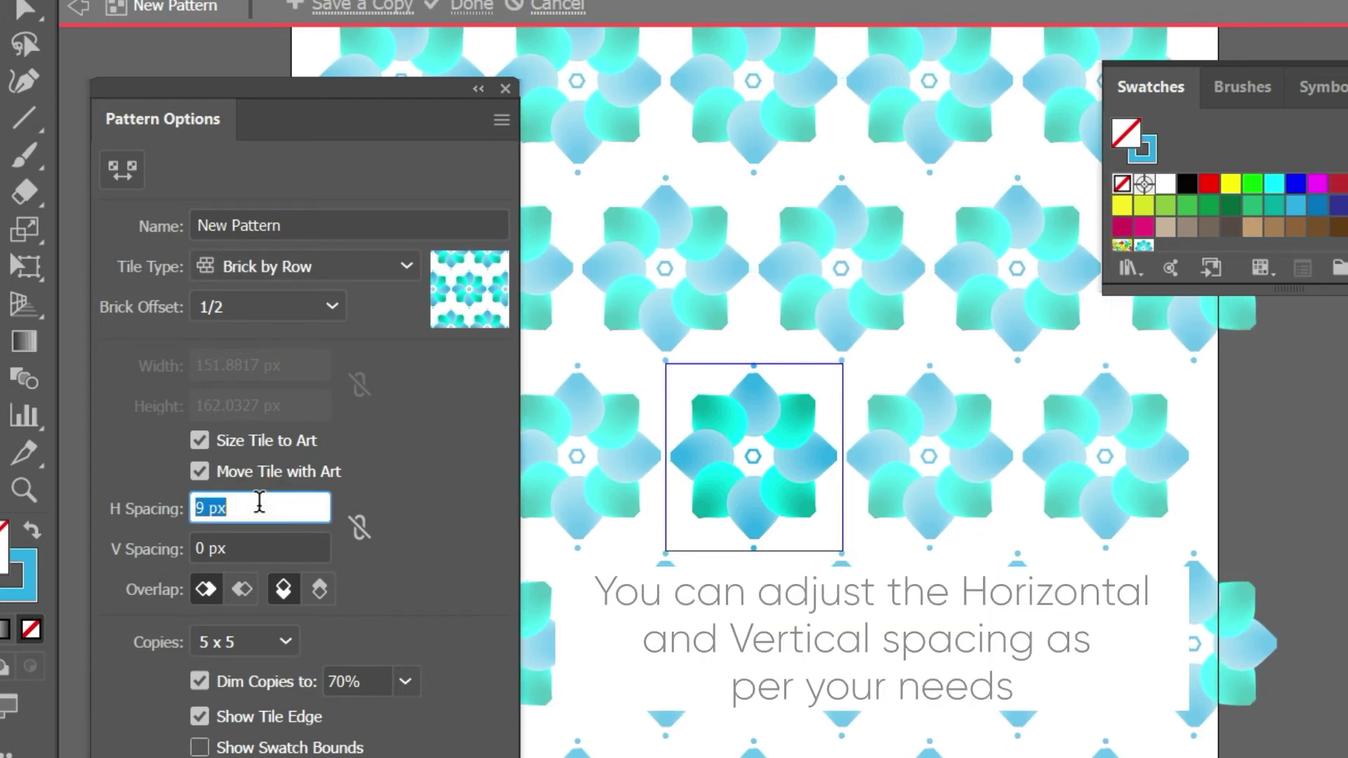
key(Down)
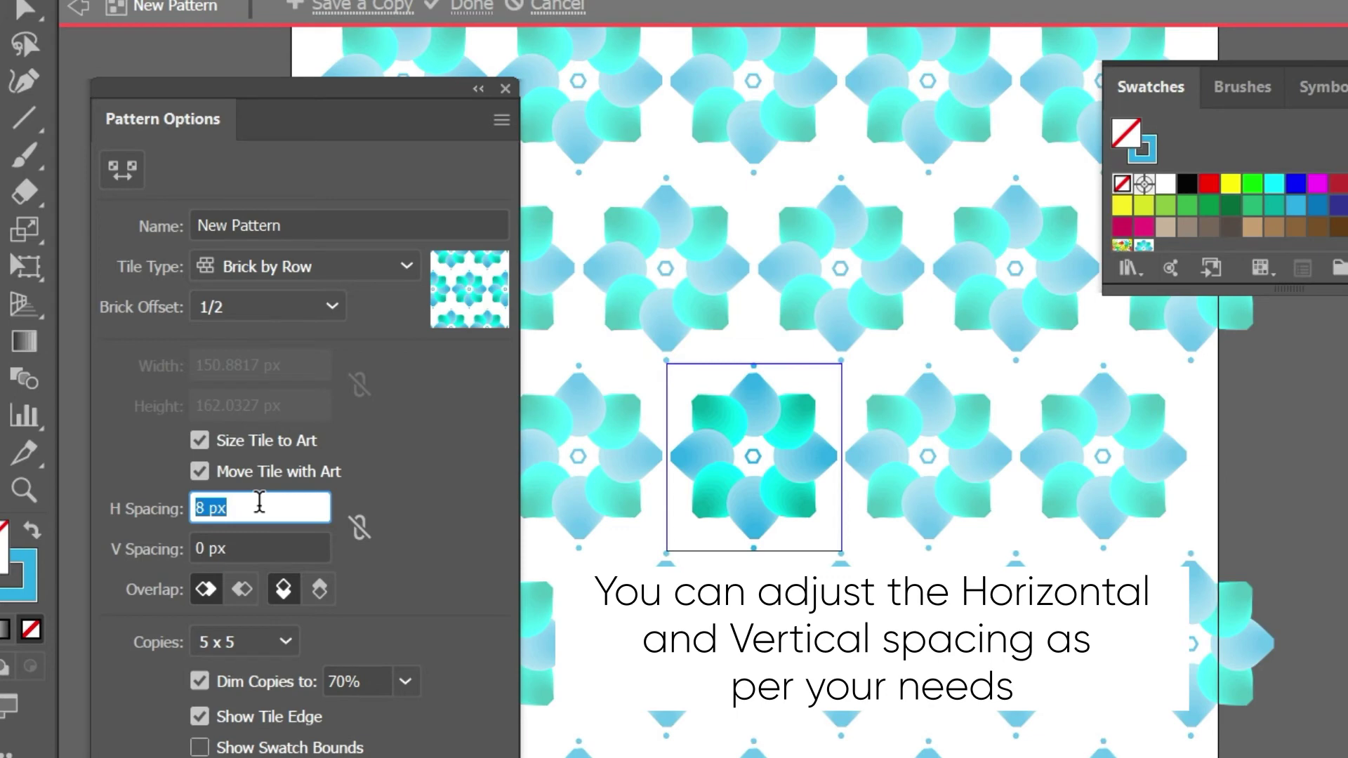
click(244, 541)
key(Down)
key(Down)
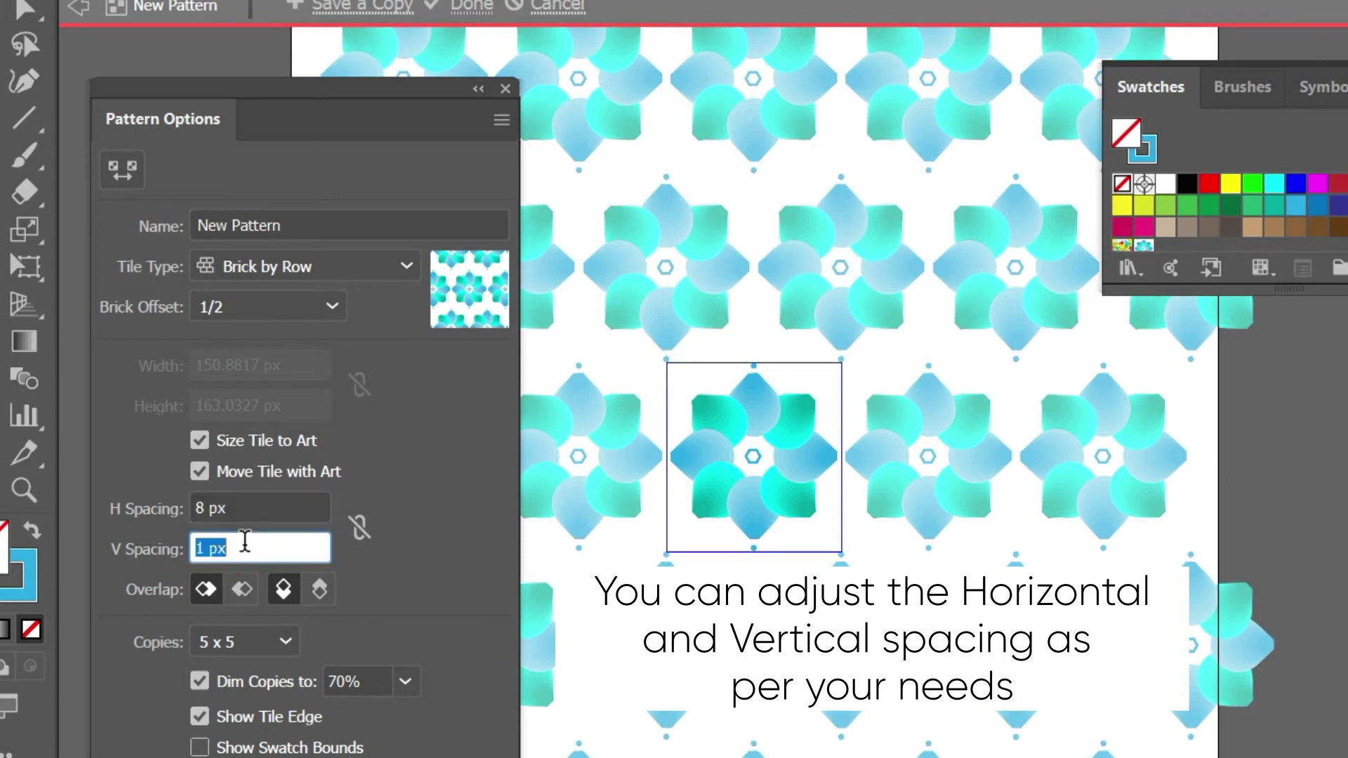
key(Down)
key(Down)
key(Down)
key(Down)
key(Down)
key(Down)
key(Down)
key(Down)
key(Down)
key(Down)
key(Down)
key(Down)
key(Down)
key(Down)
key(Down)
key(Down)
key(Down)
key(Down)
key(Down)
key(Down)
key(Down)
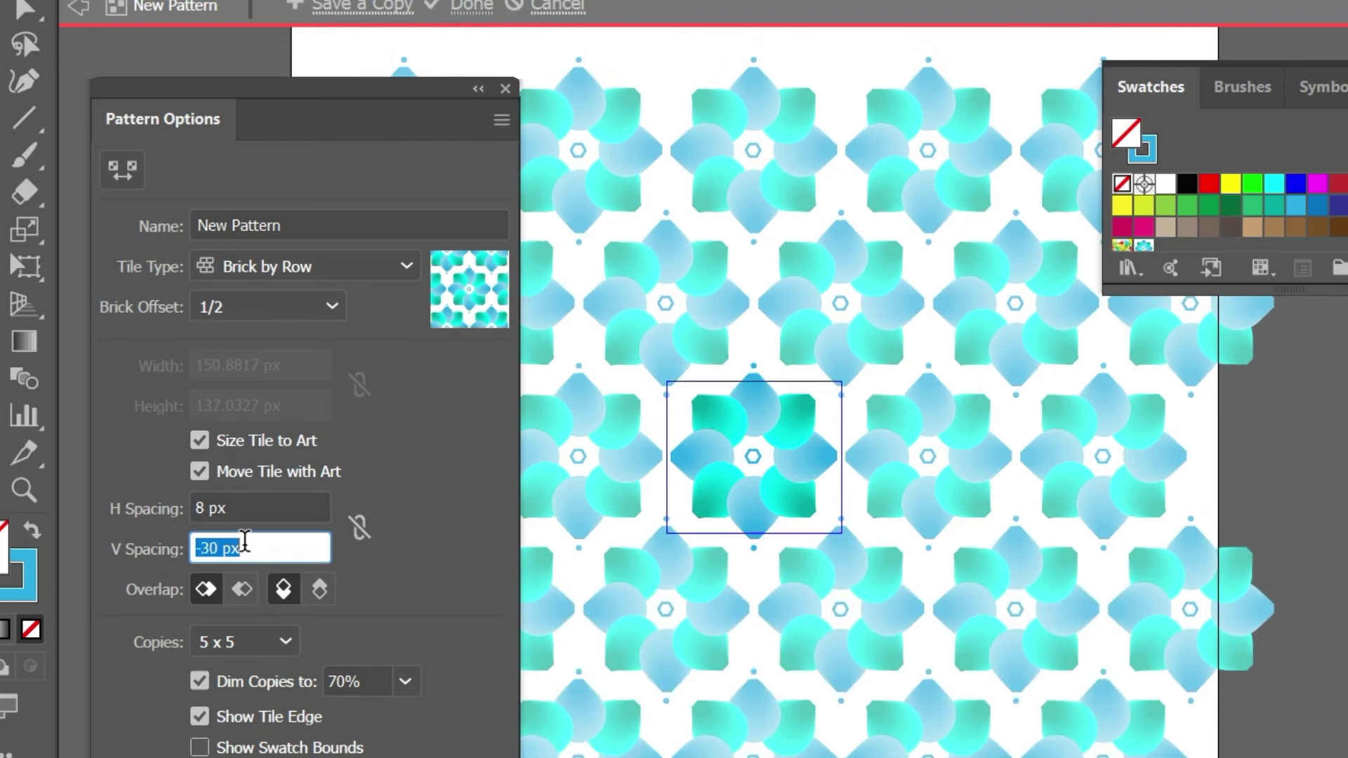
key(Down)
key(Down)
key(Down)
key(Down)
key(Down)
key(Down)
key(Down)
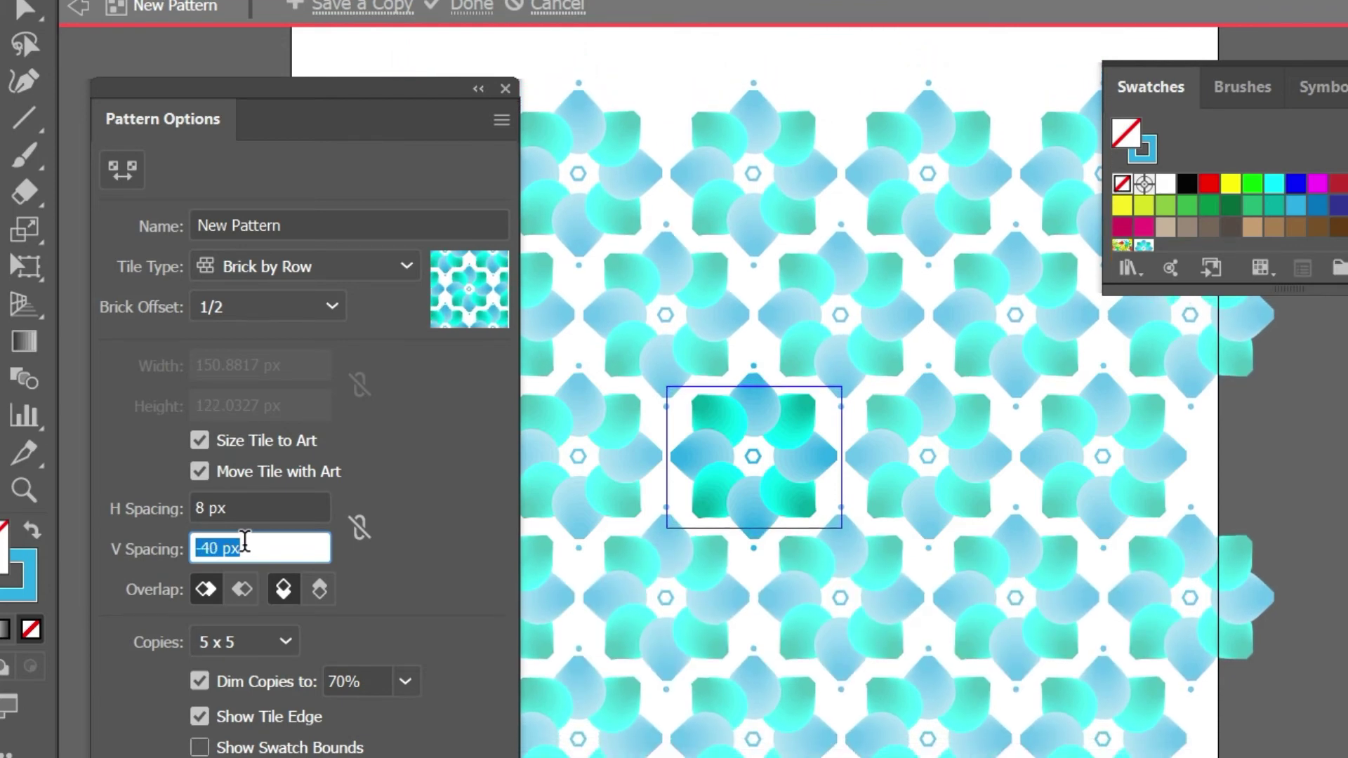
- Name the pattern 'Blend Pattern' and finish editing the pattern
triple_click(288, 225)
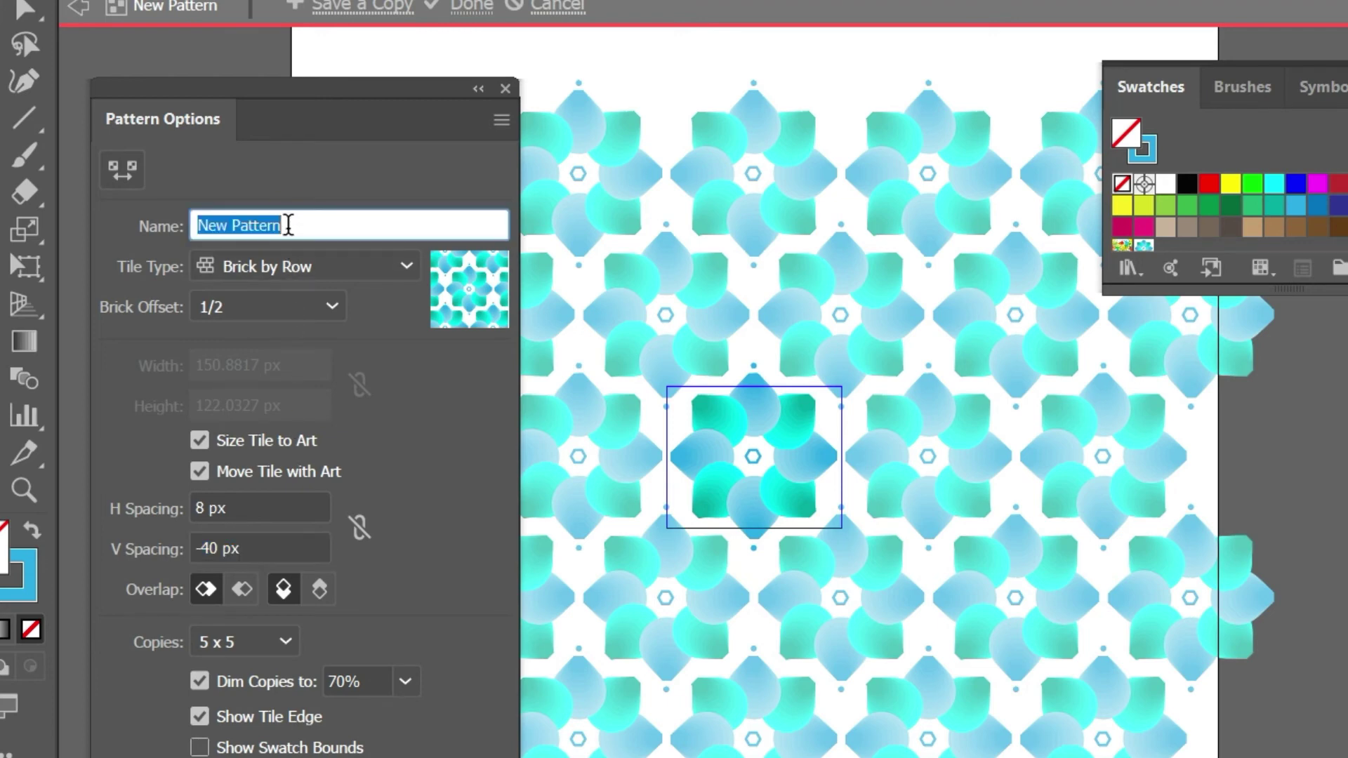
text(Blend)
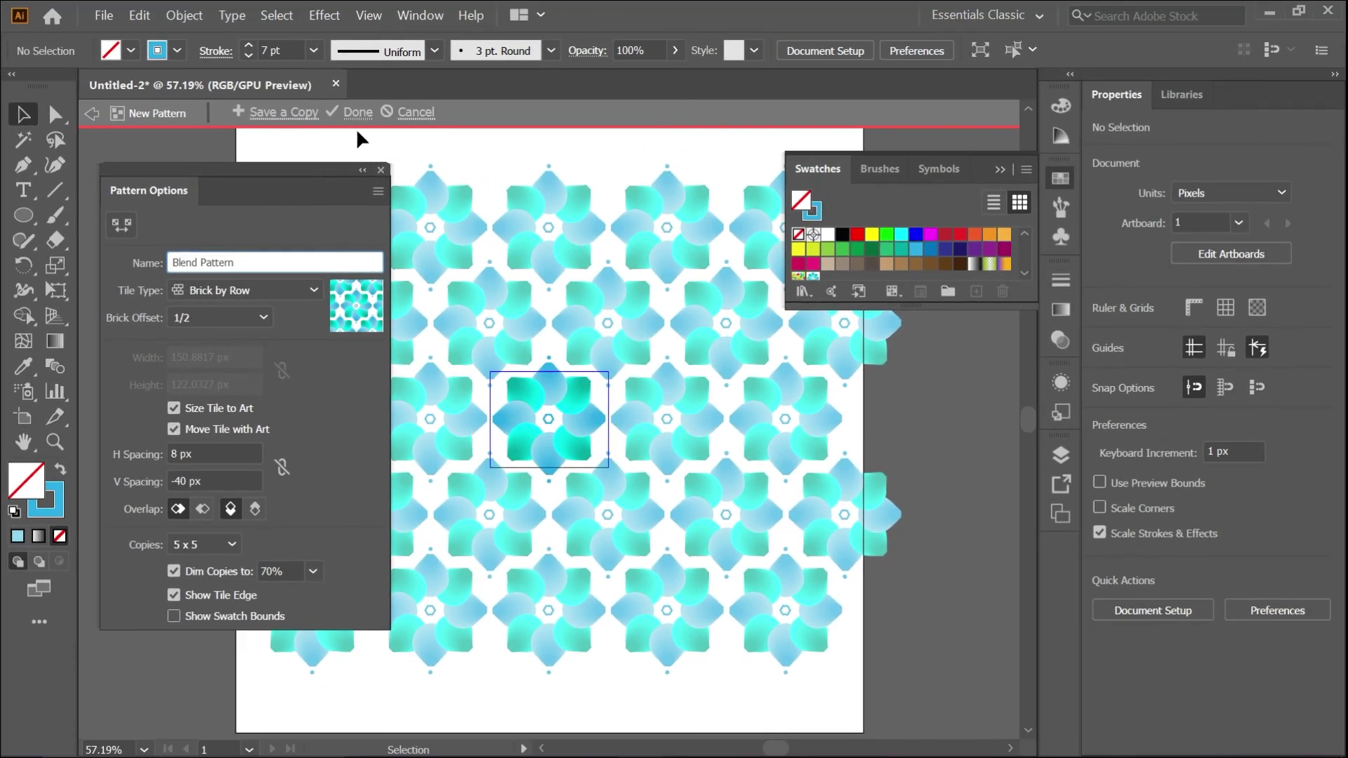
click(356, 112)
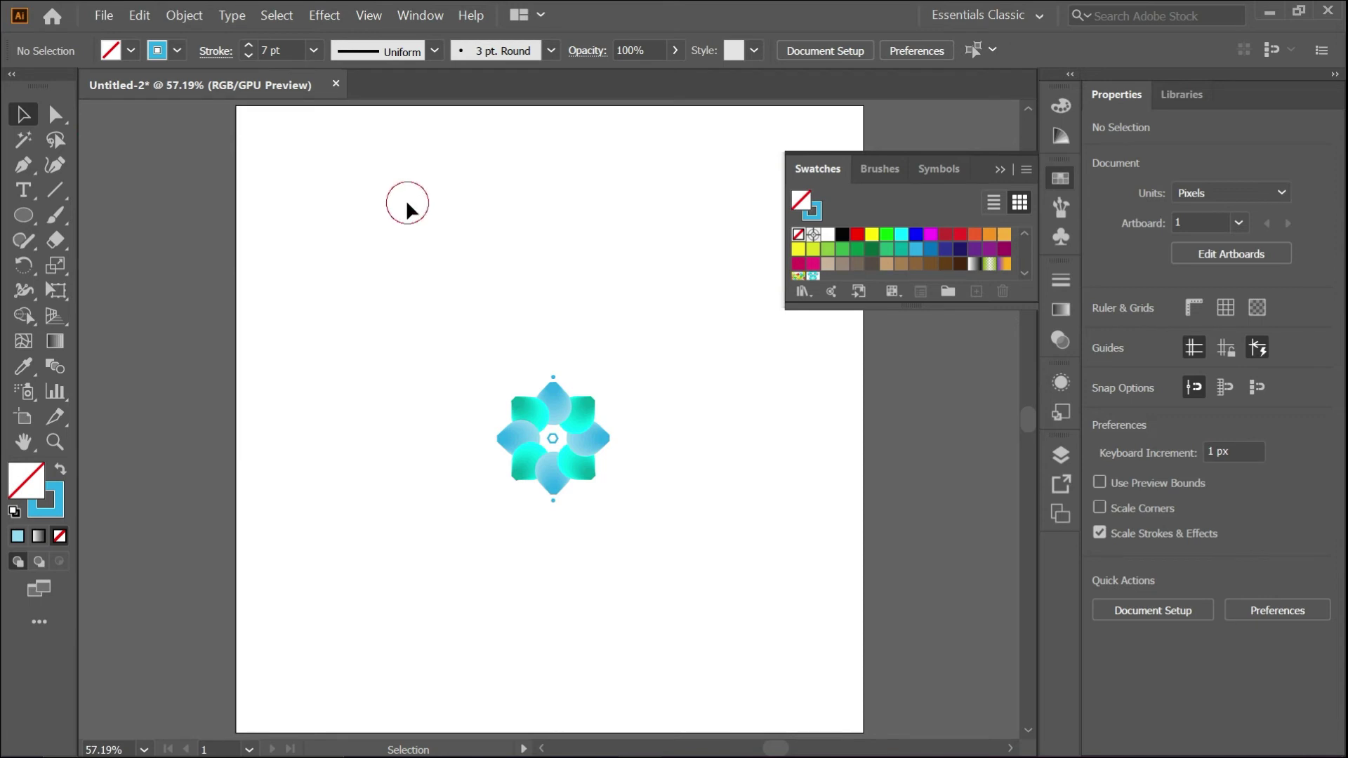
- Collapse the Swatches panel and move the original flower onto the pasteboard left of the artboard
click(998, 169)
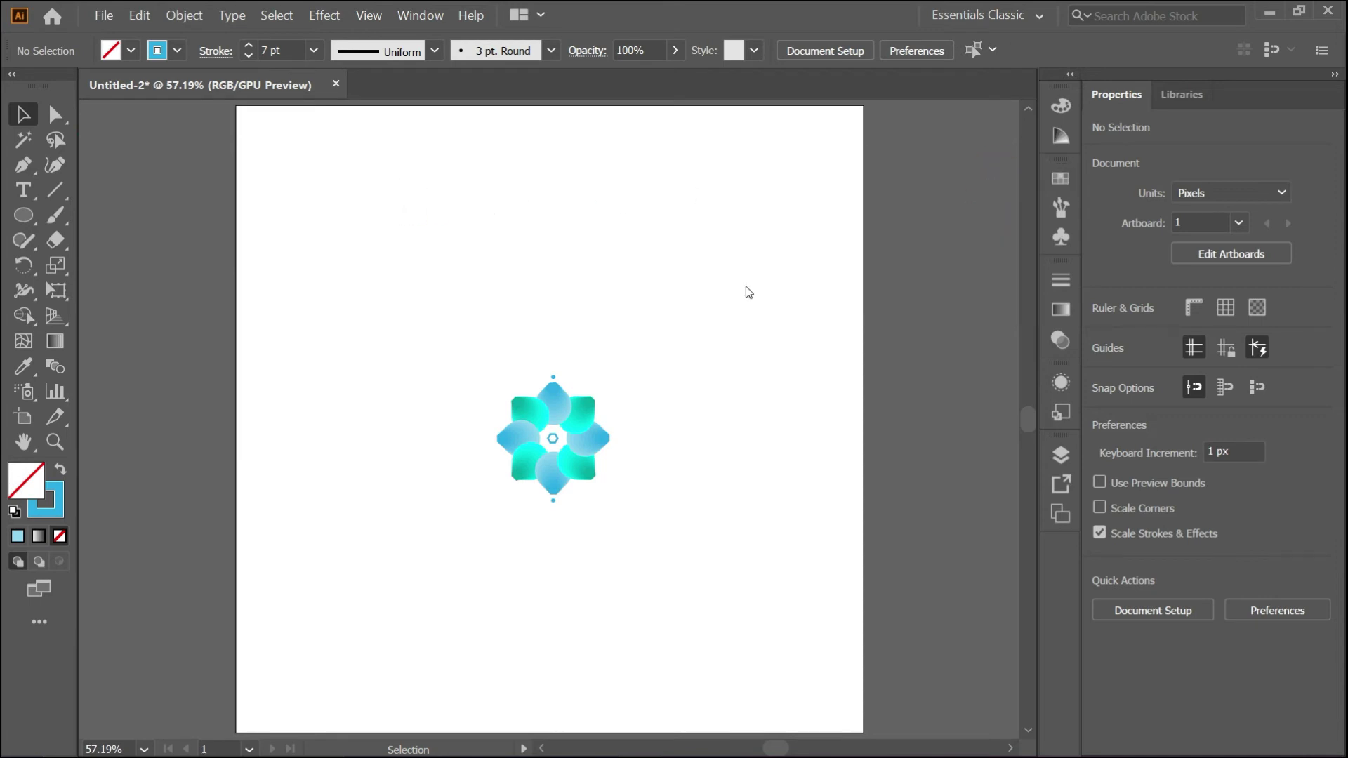
scroll(659, 346, down, 1)
drag(602, 432, 204, 432)
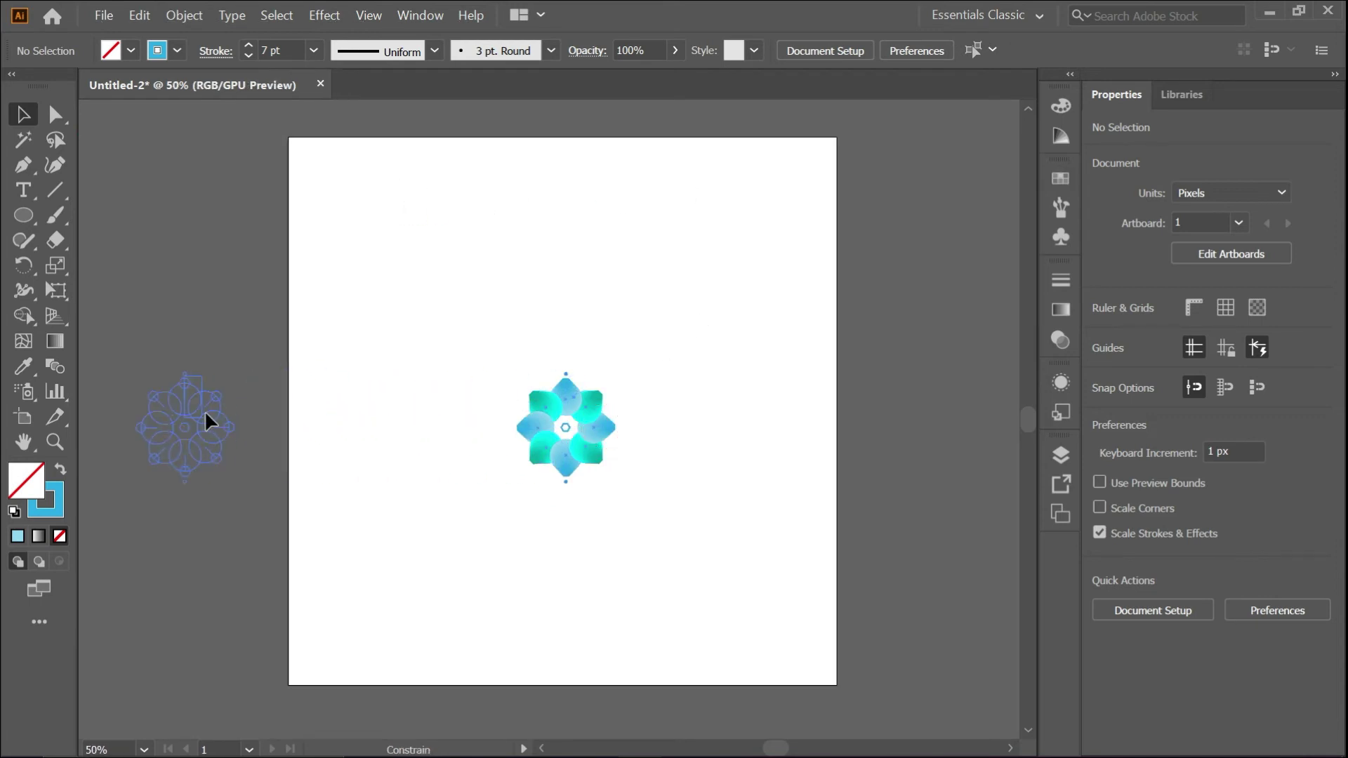
click(79, 251)
click(23, 215)
click(99, 215)
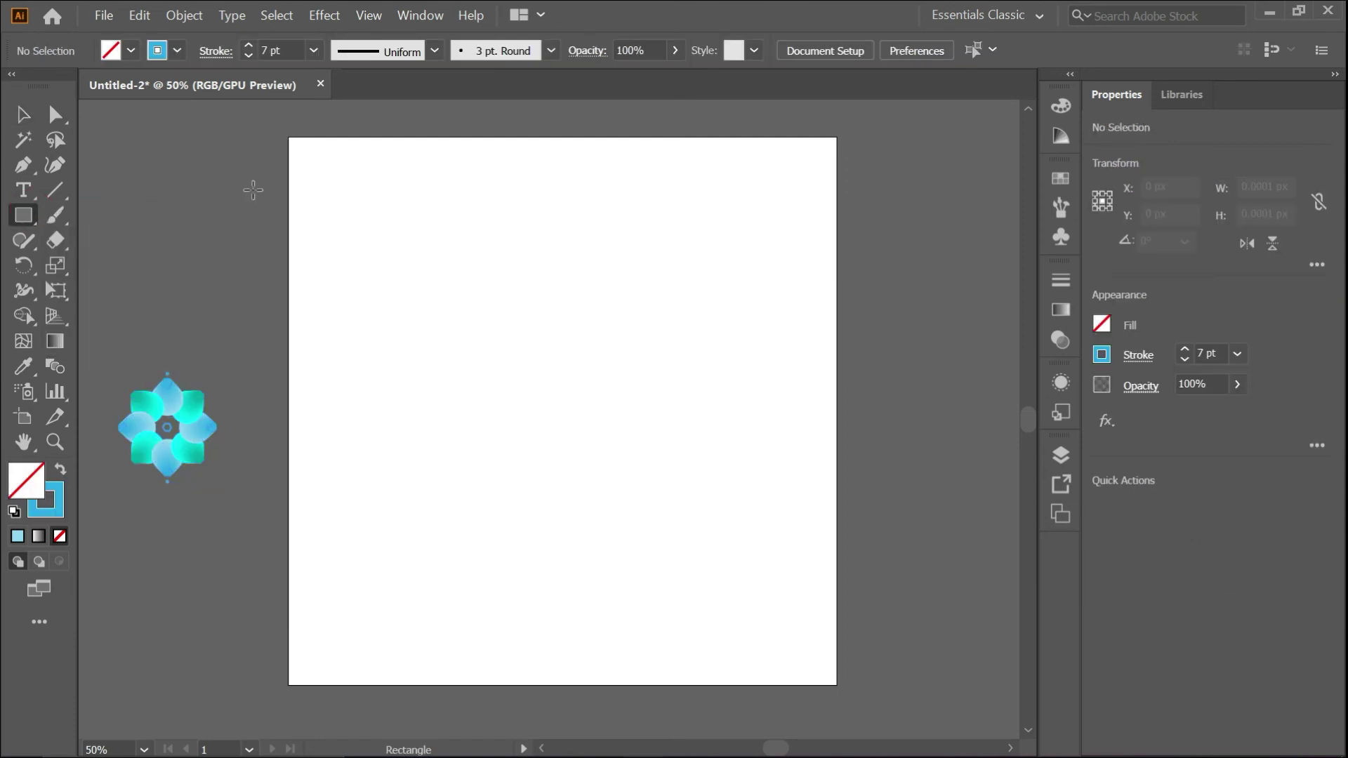
- Draw a rectangle covering nearly the whole artboard and remove its outline
drag(351, 201, 824, 673)
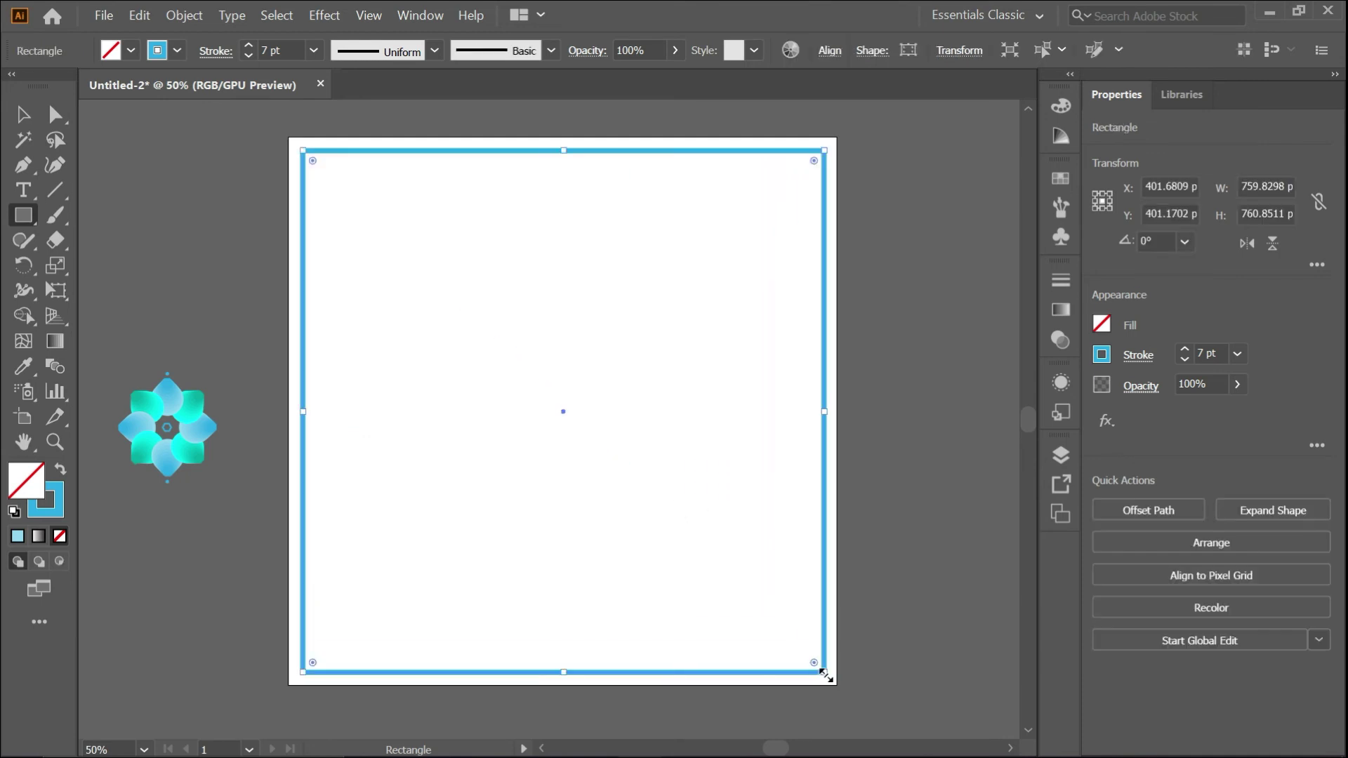
click(32, 117)
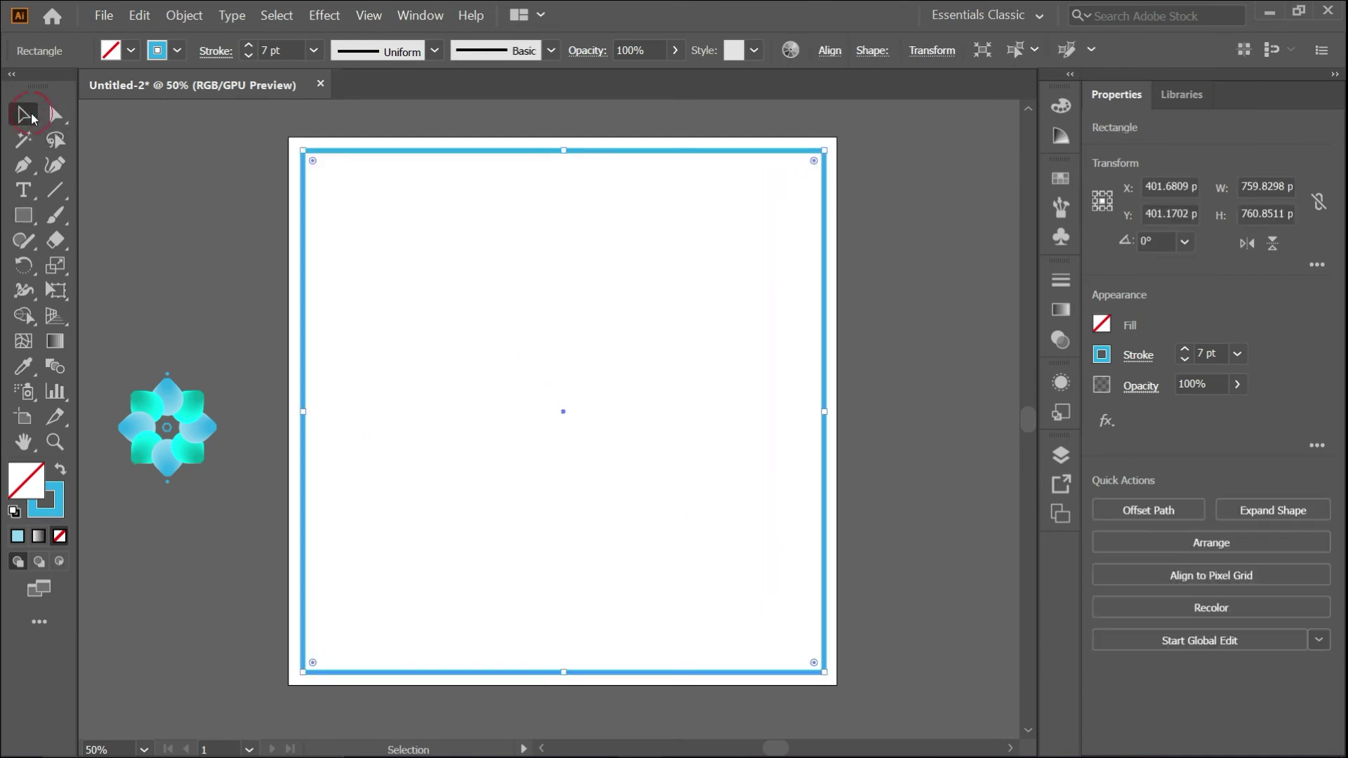
click(62, 515)
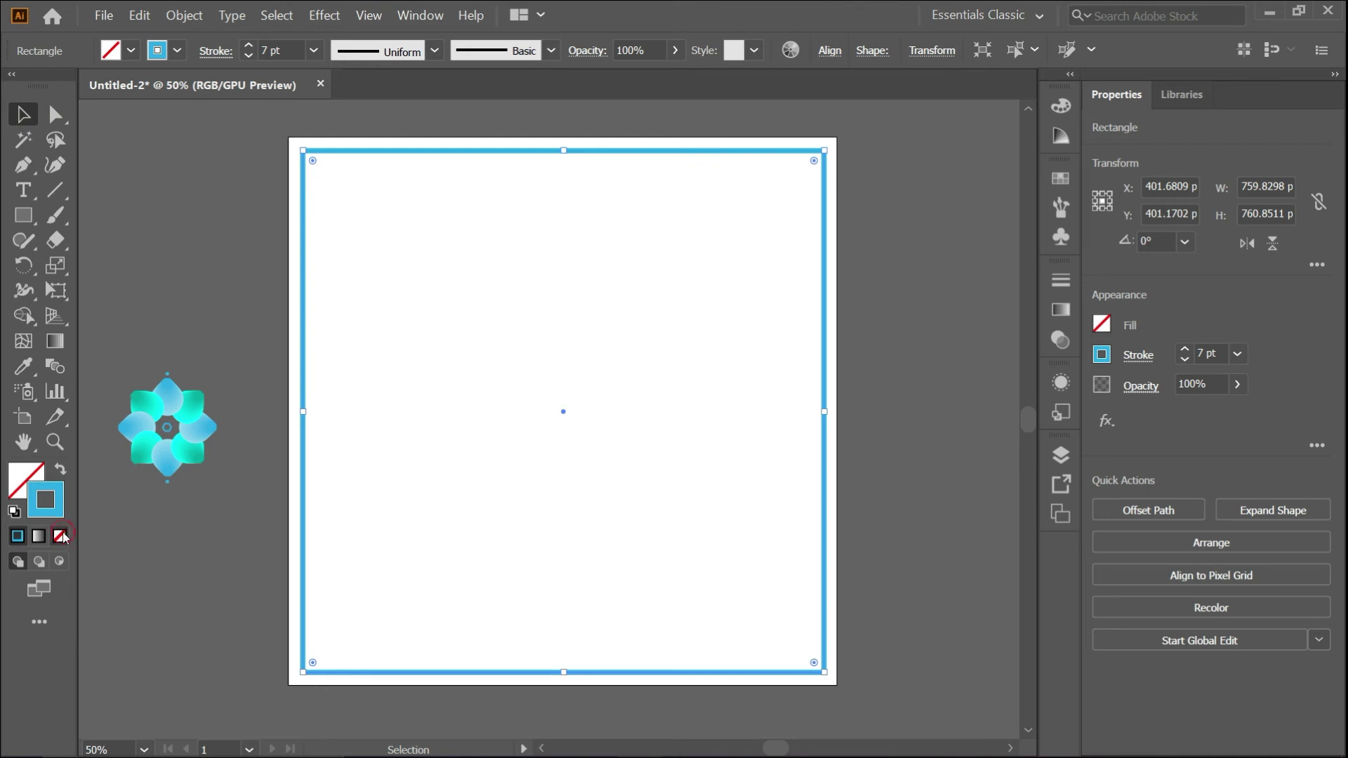
click(61, 537)
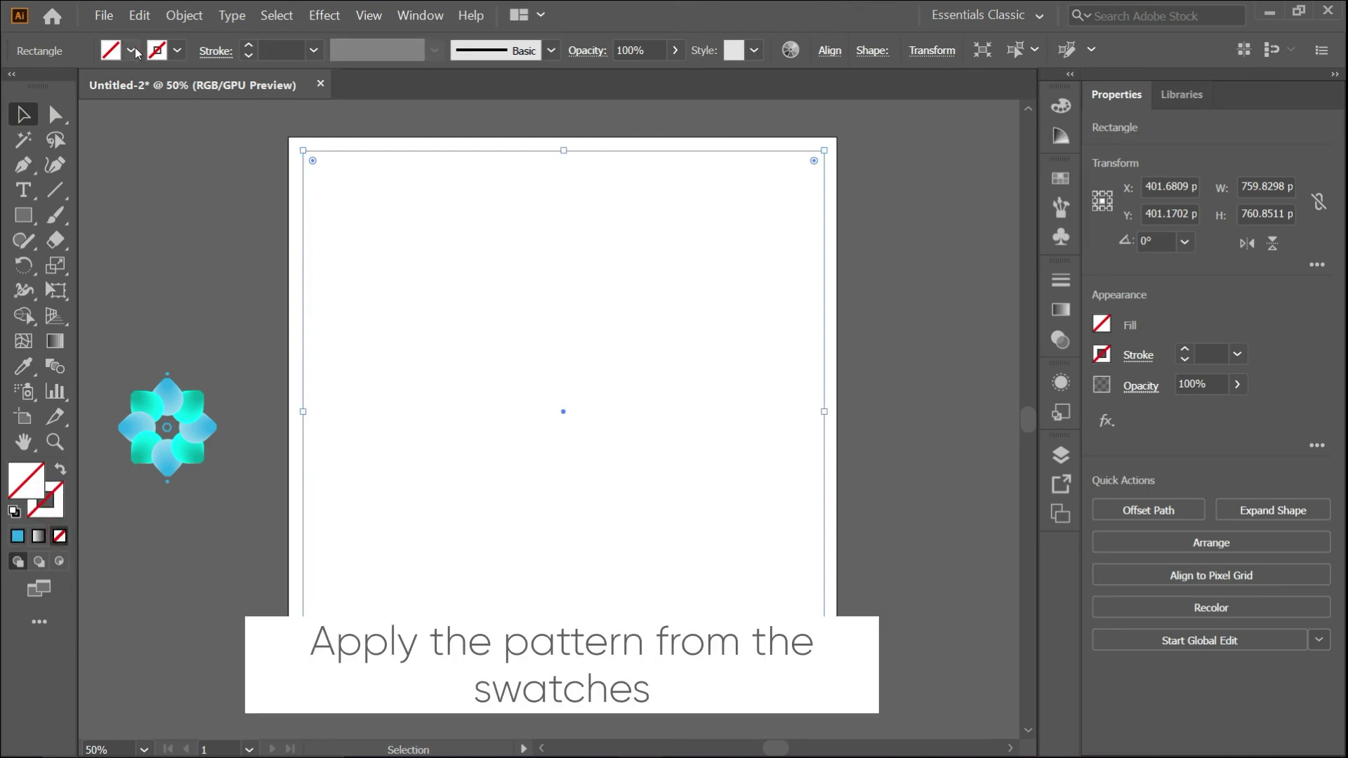
- Fill the rectangle with the Blend Pattern swatch and deselect it
click(133, 51)
click(74, 131)
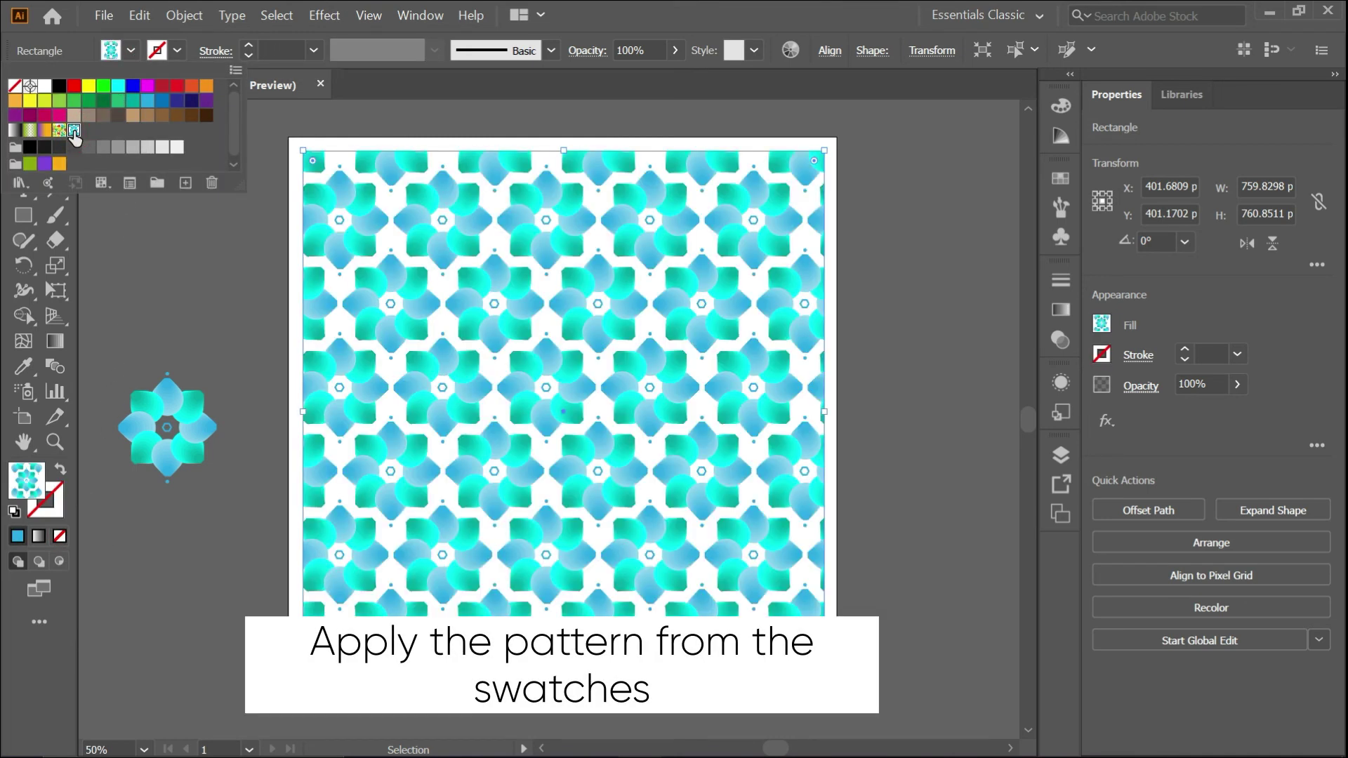
click(129, 52)
click(179, 196)
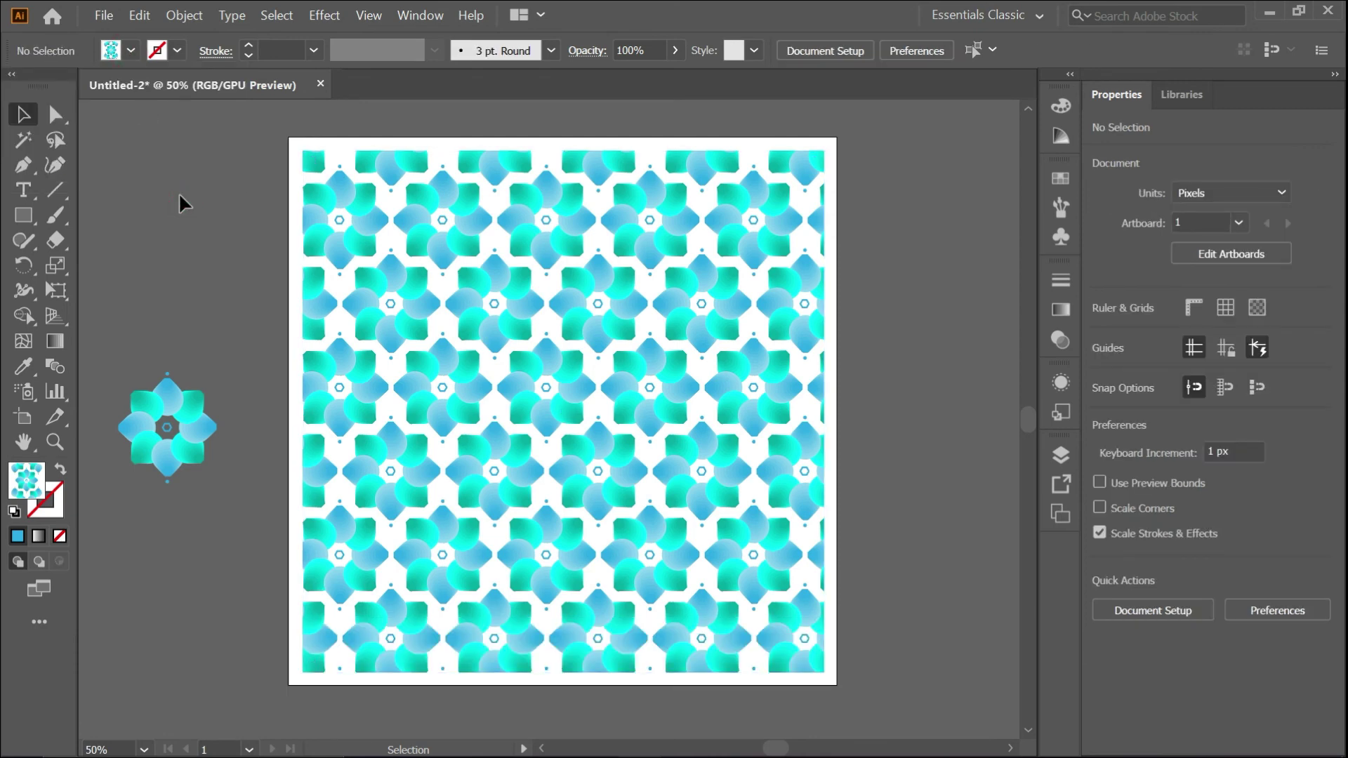
click(28, 212)
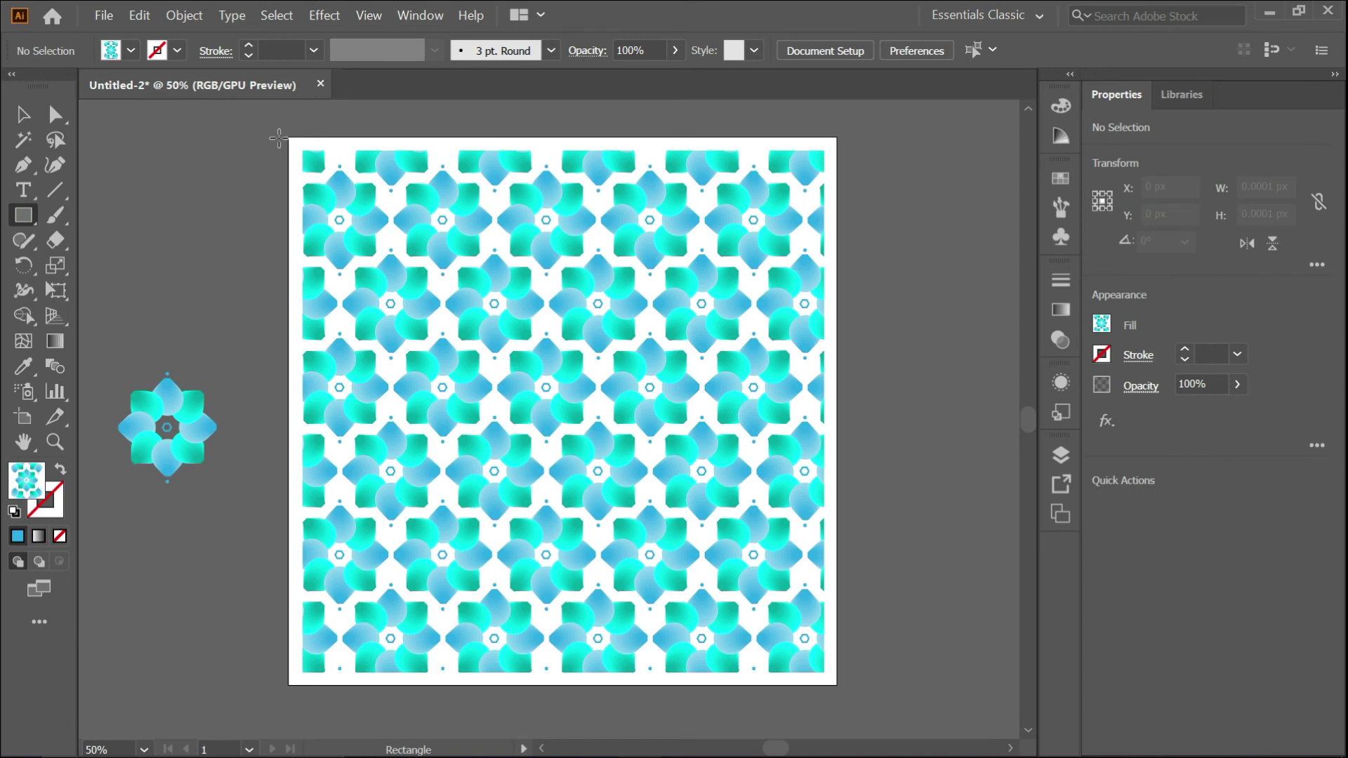
- Add a black-filled 818 × 823 px background rectangle behind the pattern, then select the loose flower
drag(282, 128, 843, 693)
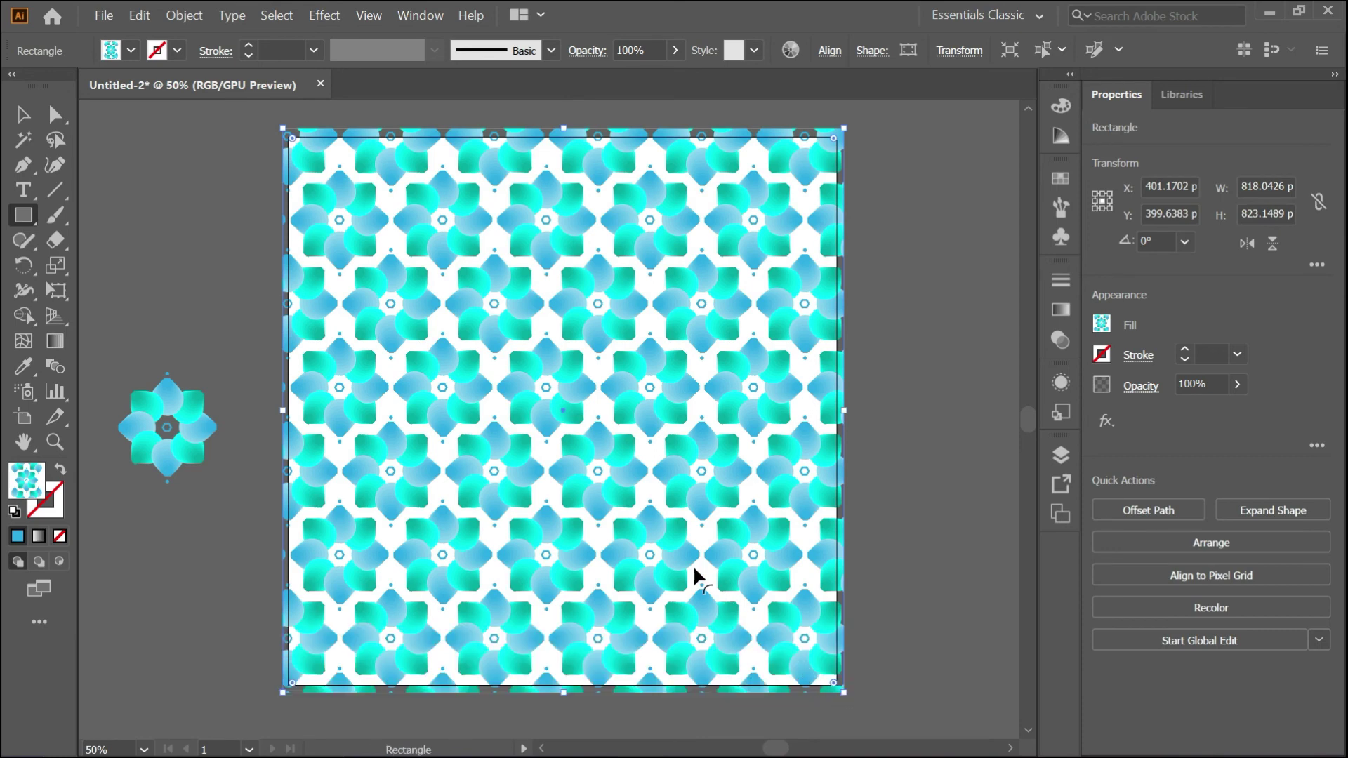
click(133, 53)
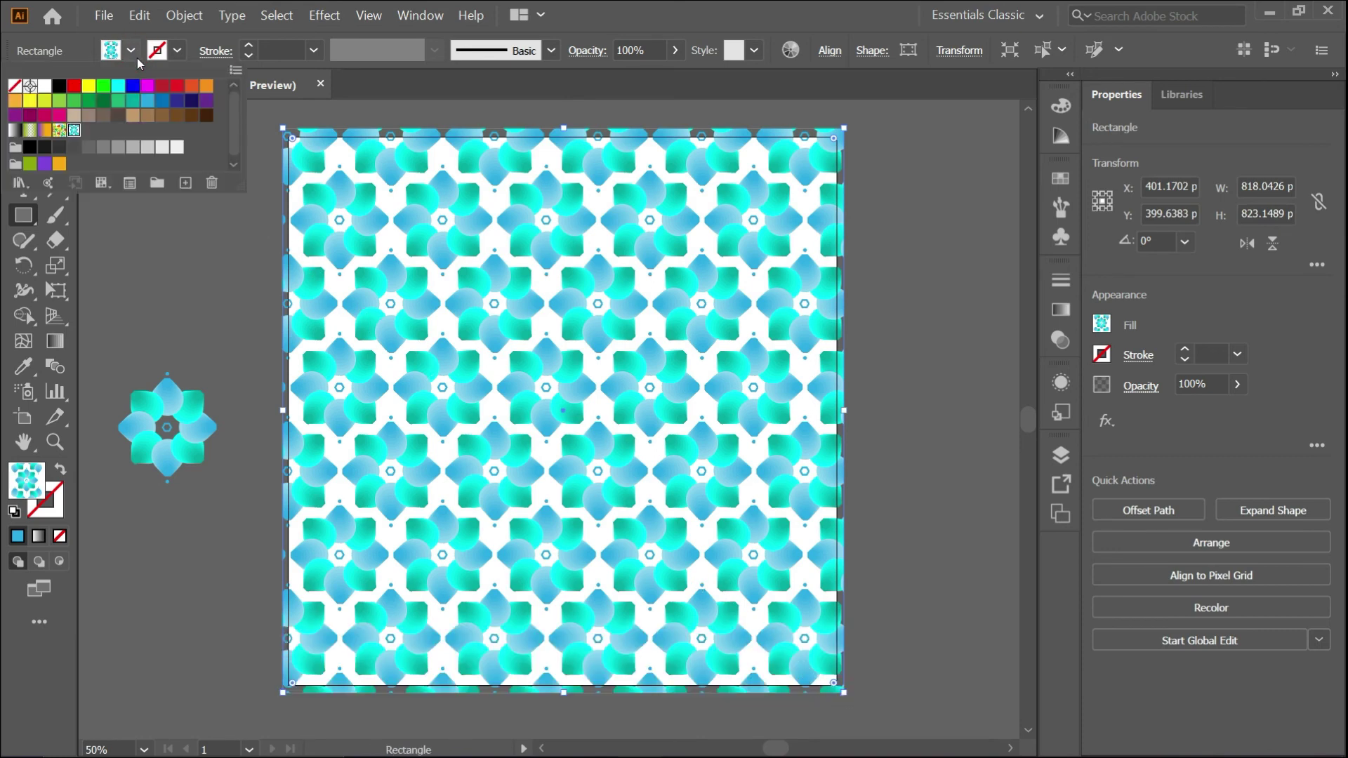
click(59, 87)
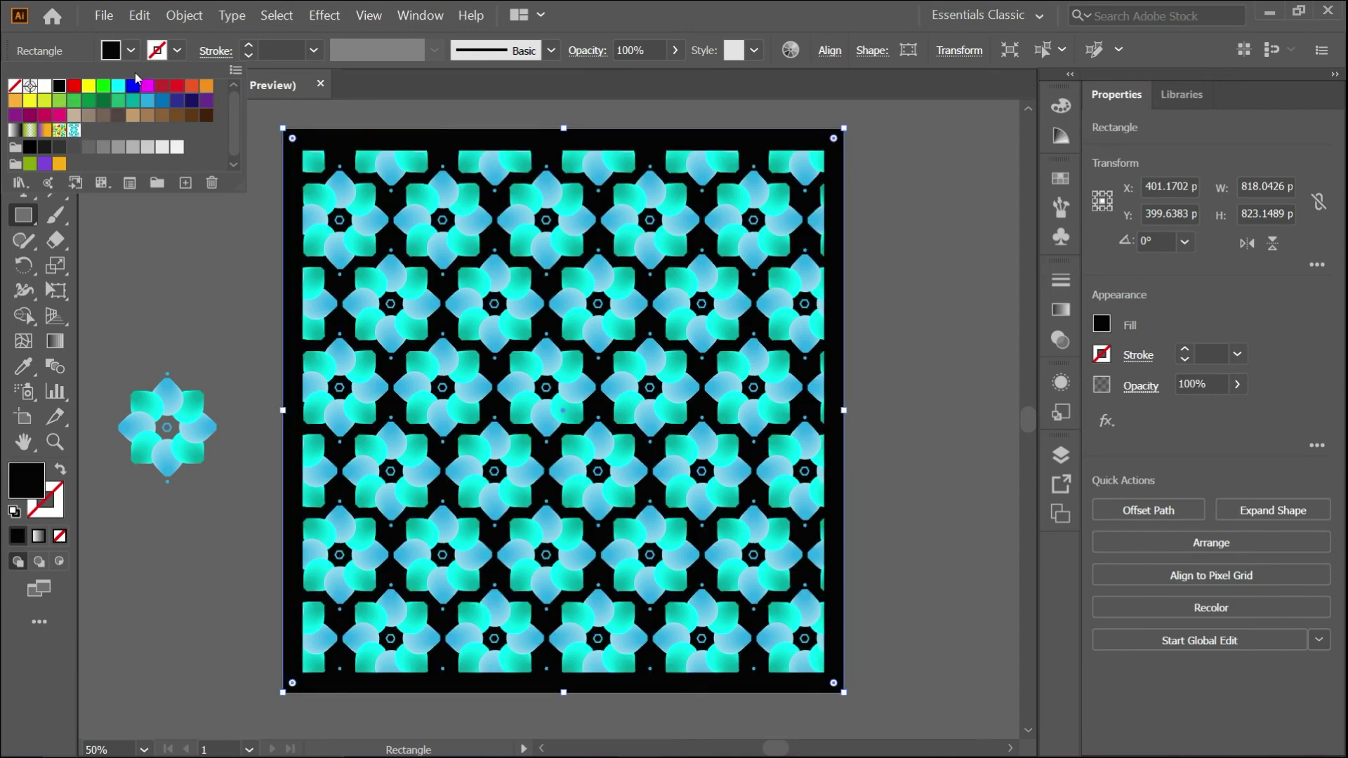
click(23, 114)
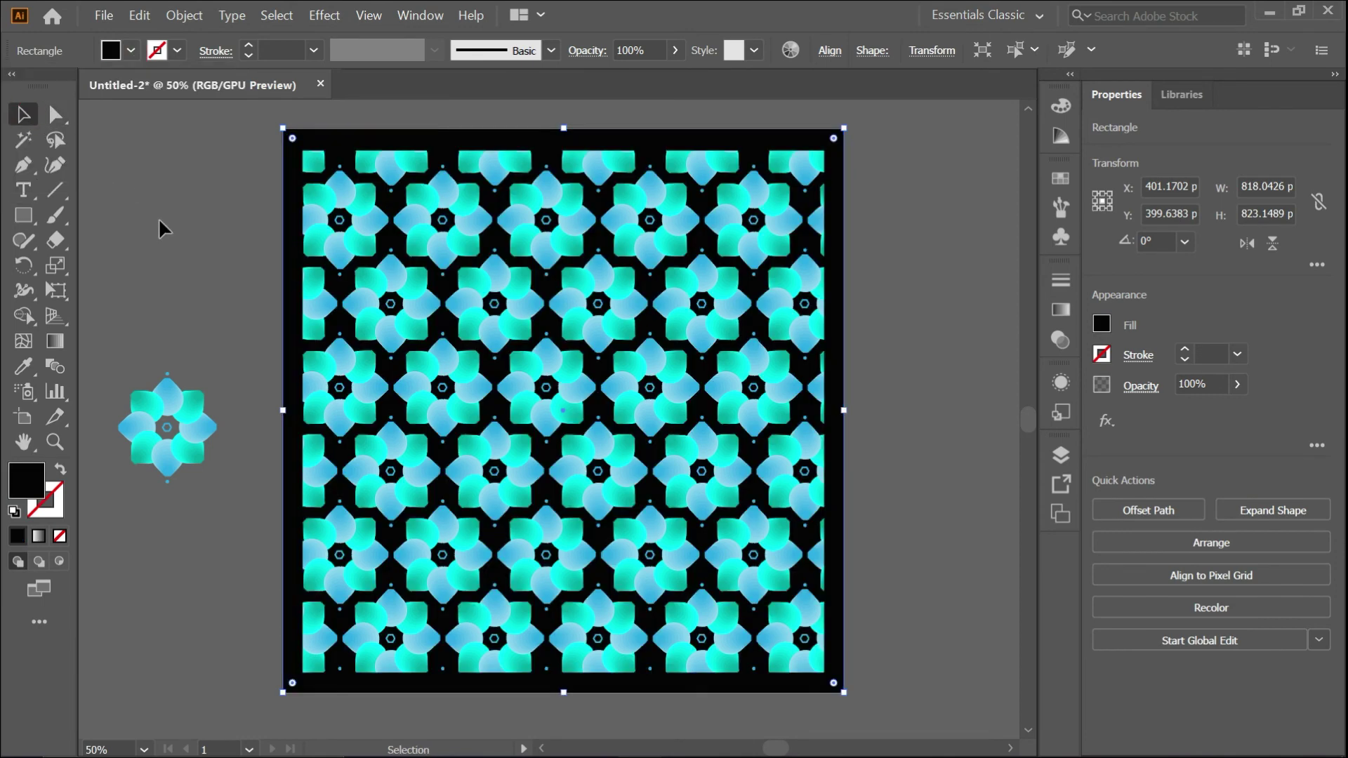
click(193, 279)
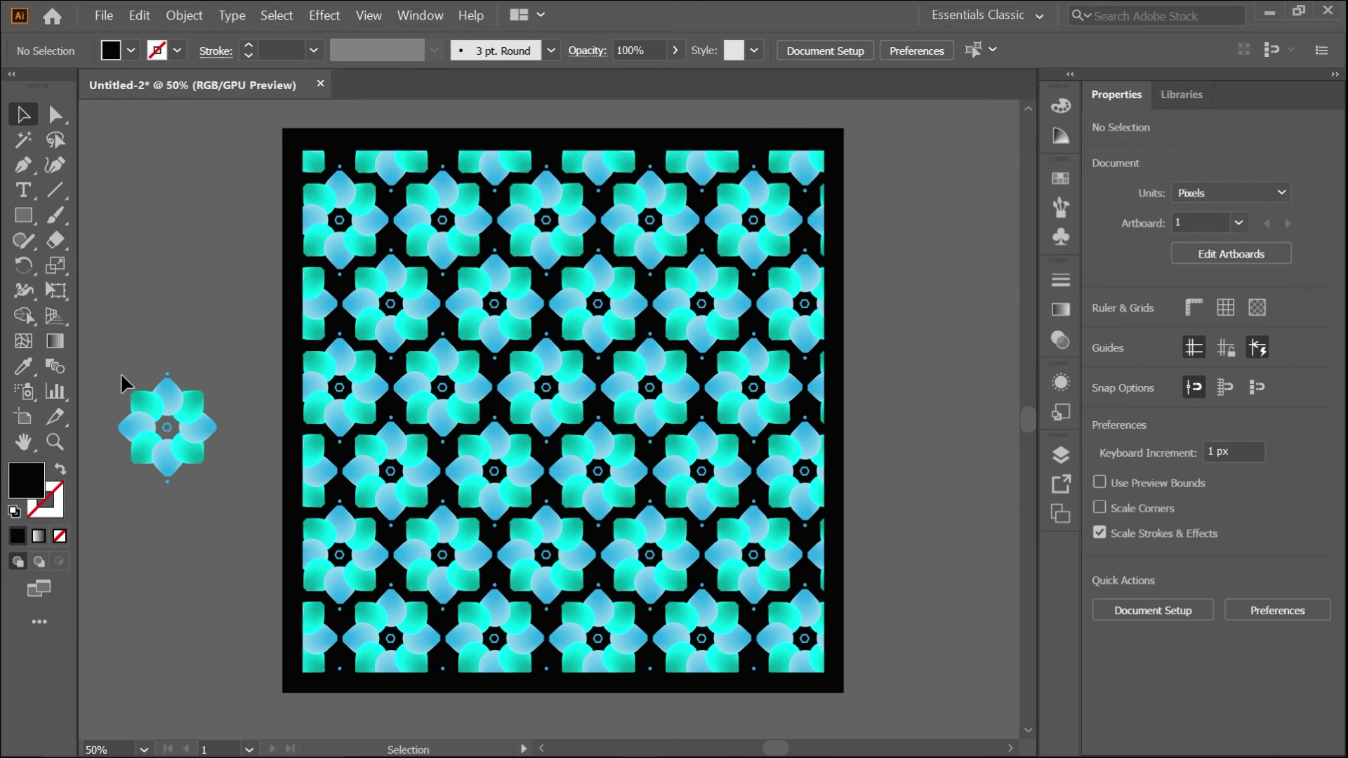
click(198, 443)
- Delete the spare flower beside the artboard
key(Delete)
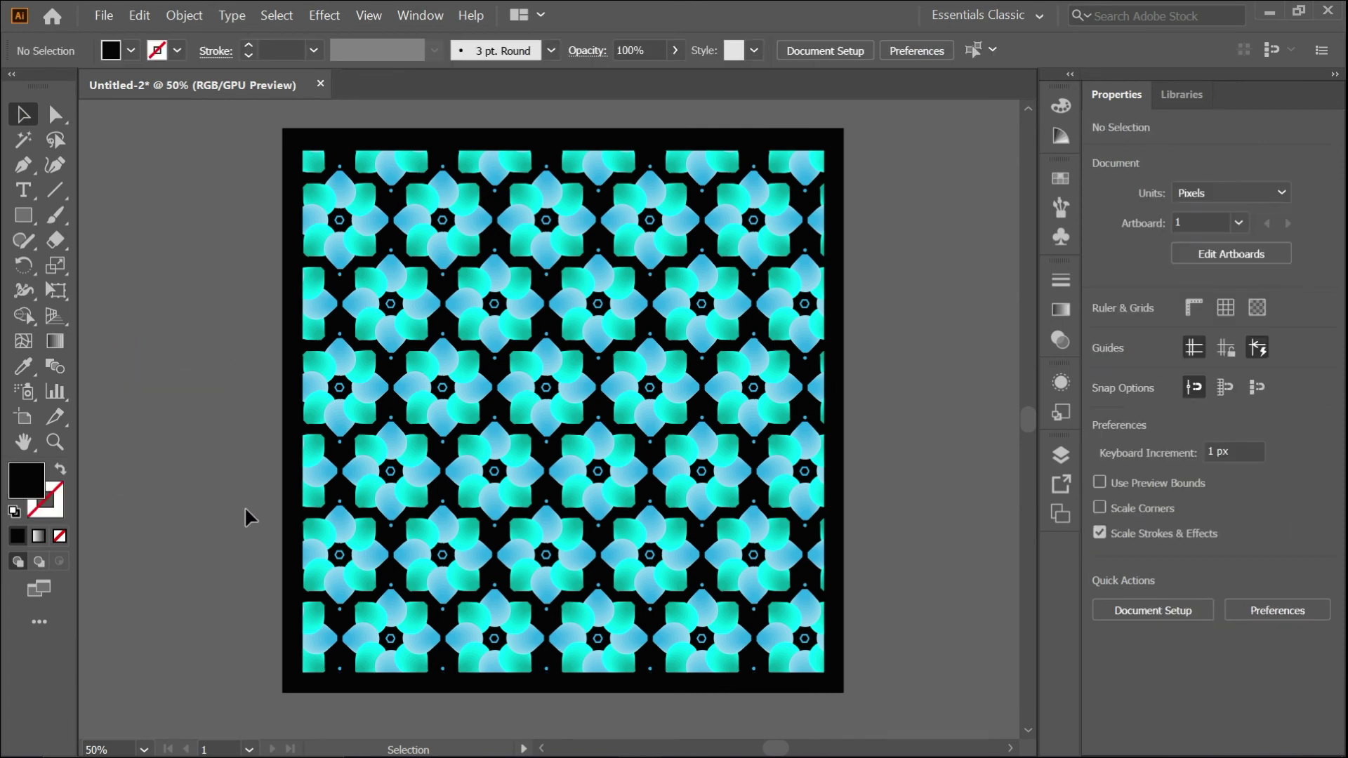
scroll(247, 502, down, 1)
scroll(258, 491, right, 3)
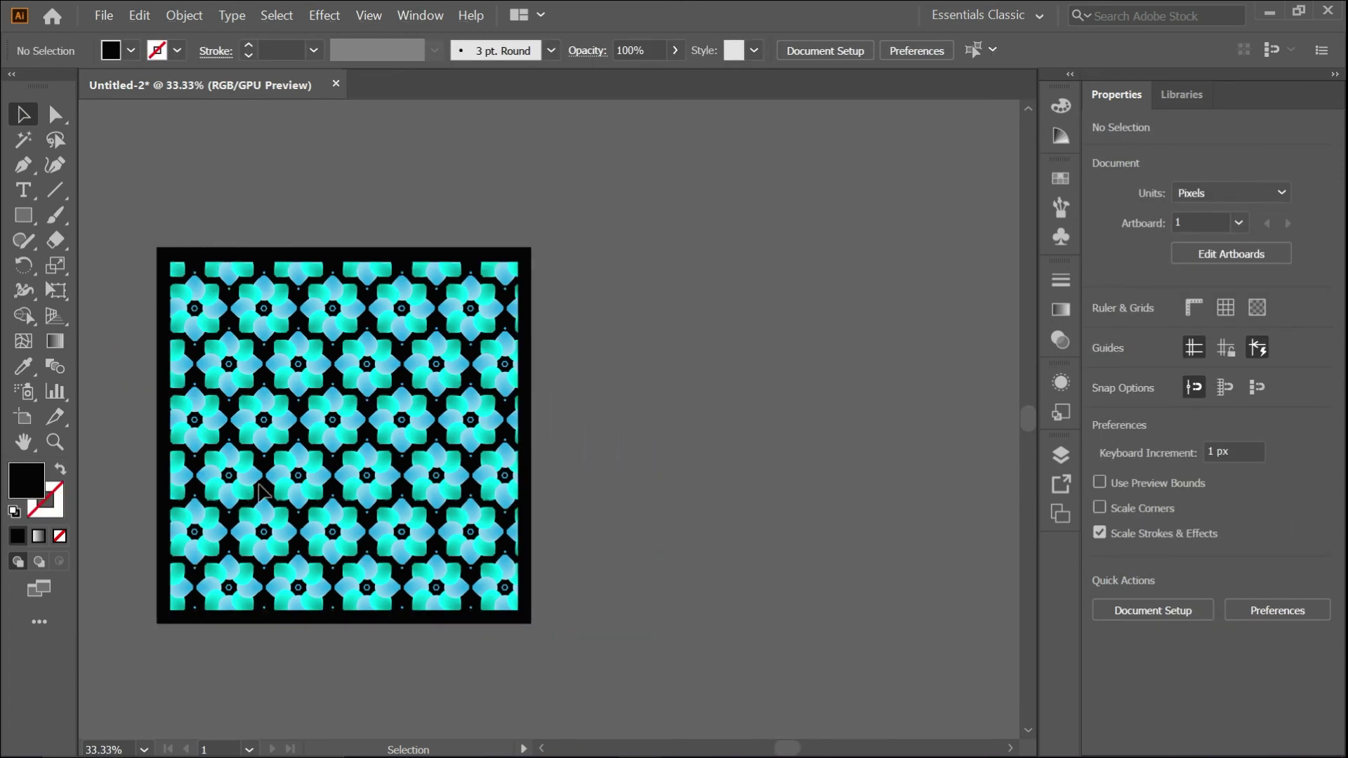
- Duplicate the artboard to the right and select the copy's background rectangle
click(1185, 255)
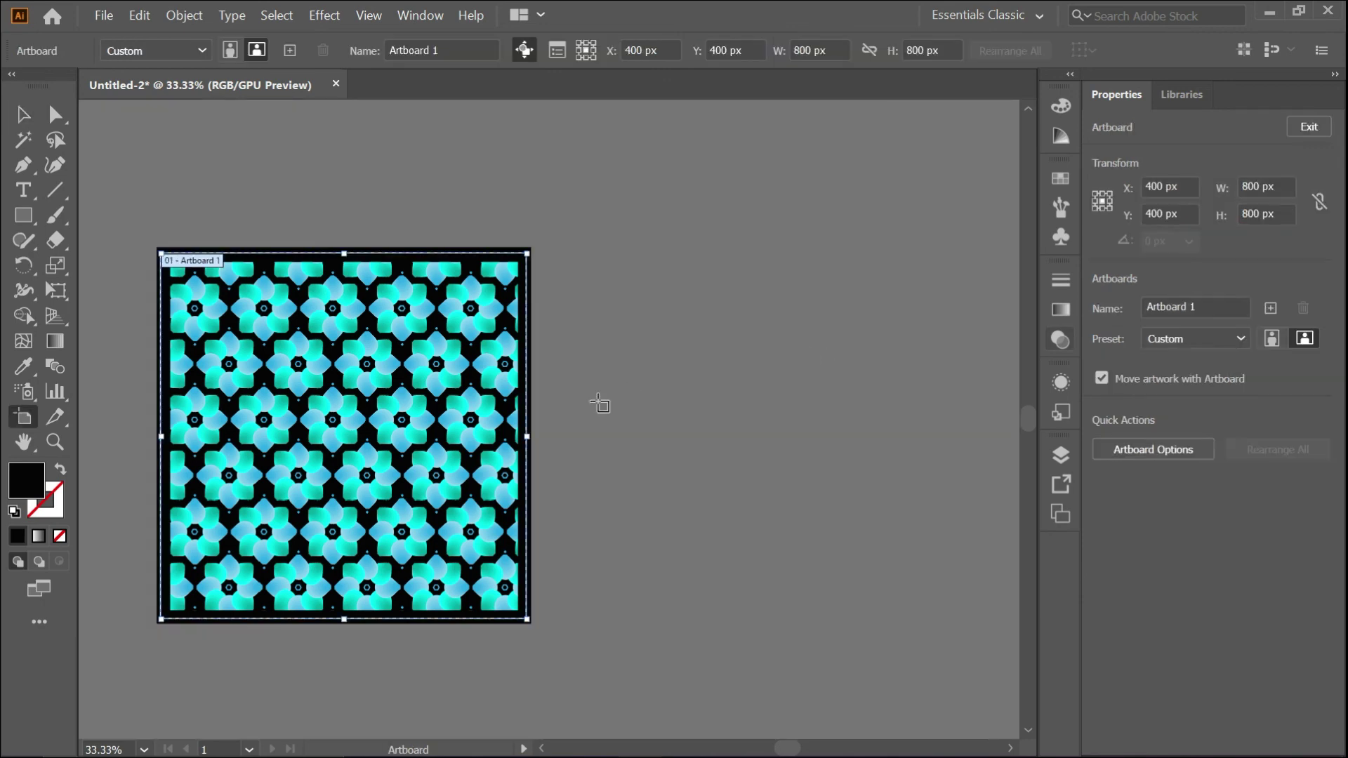
drag(365, 464, 765, 482)
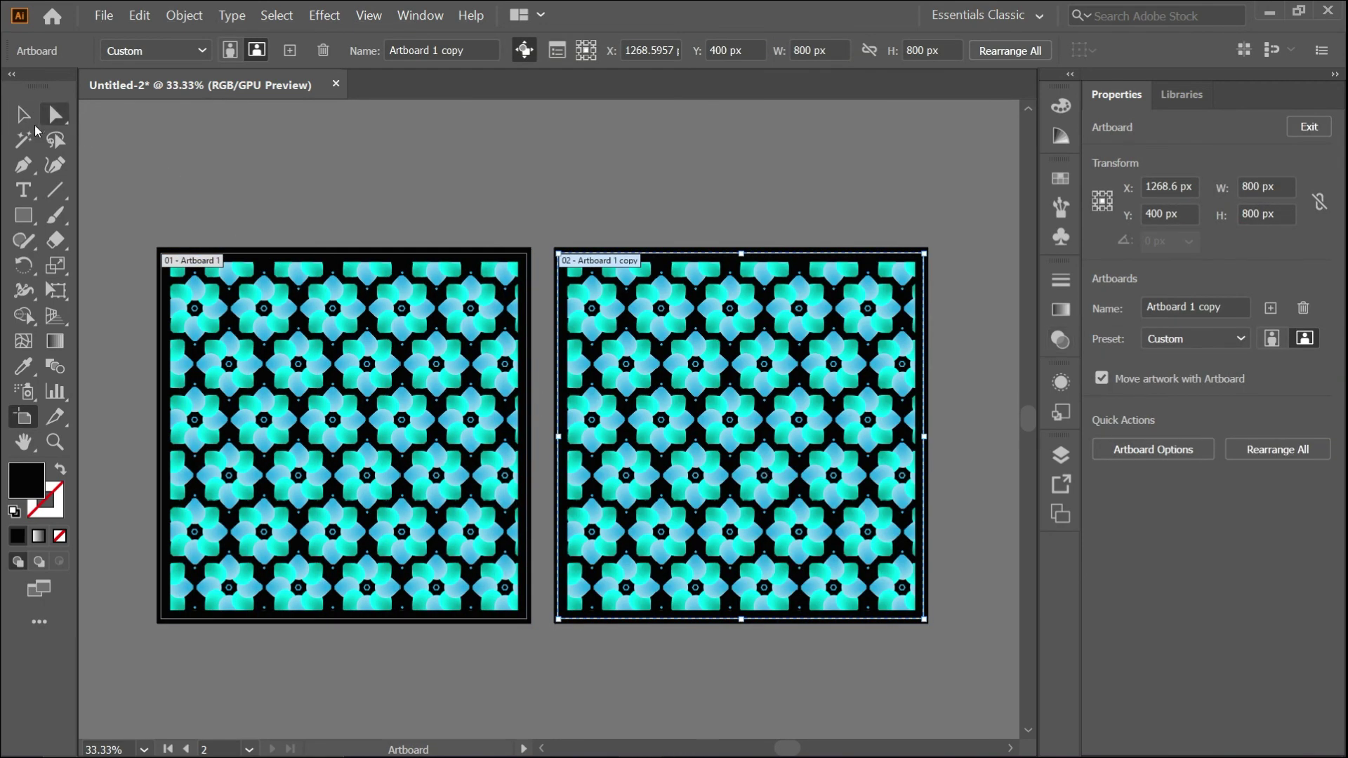
click(23, 114)
click(565, 266)
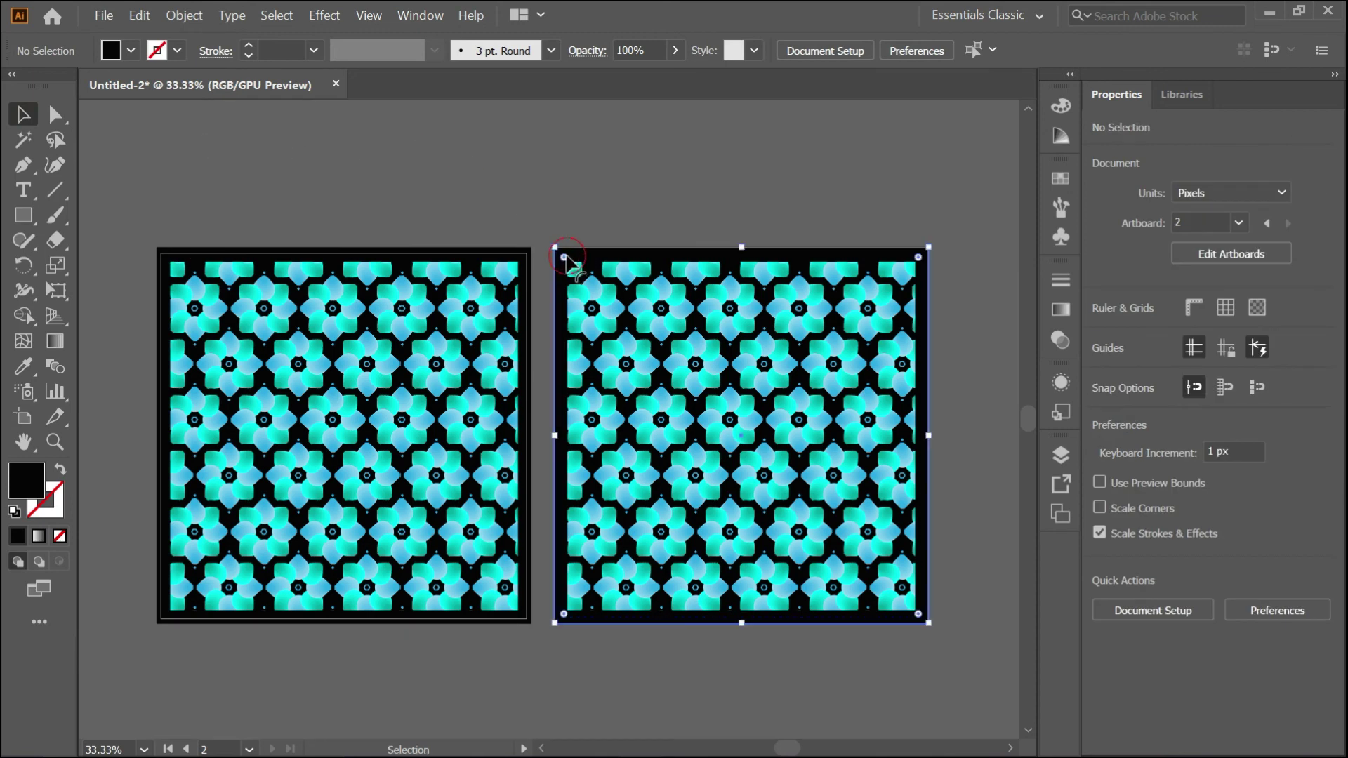
click(132, 48)
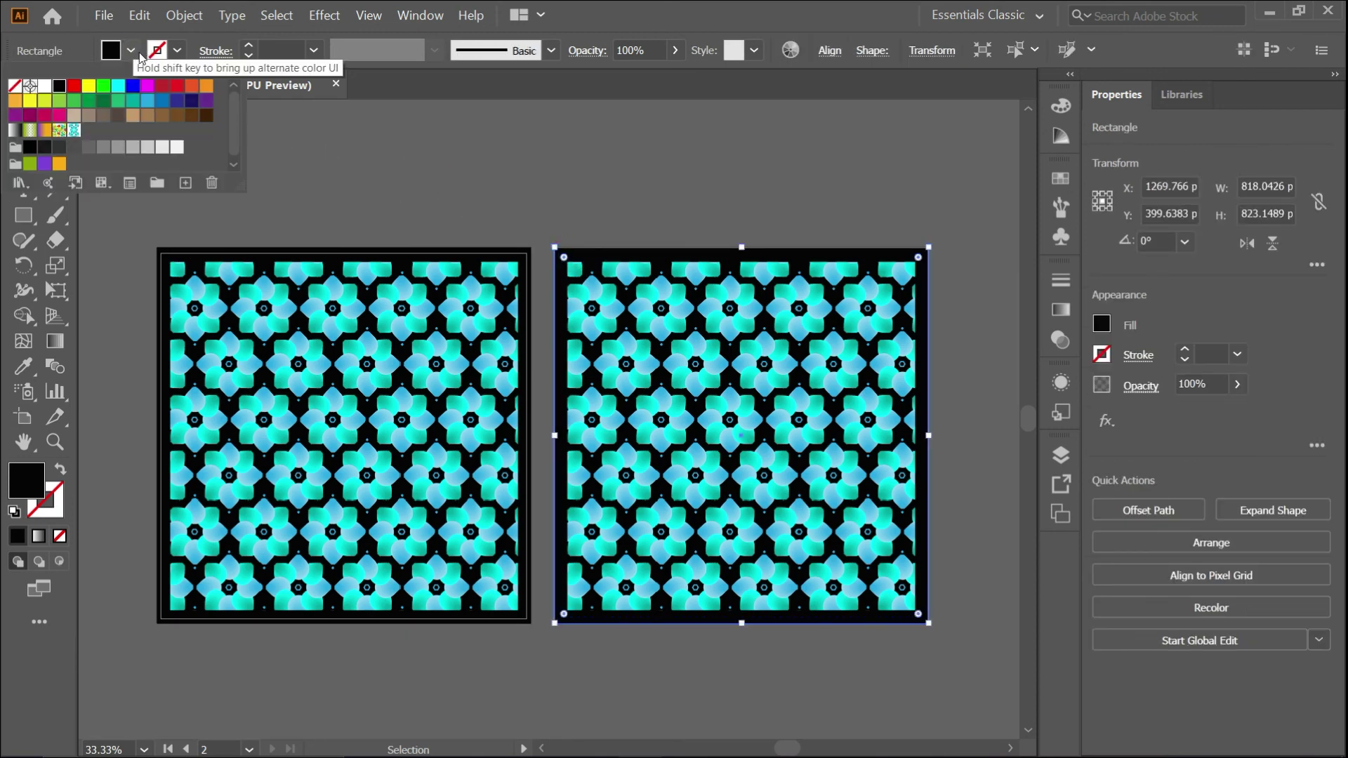
- Recolour the right artboard's background to dark navy #07054C and deselect it
click(192, 100)
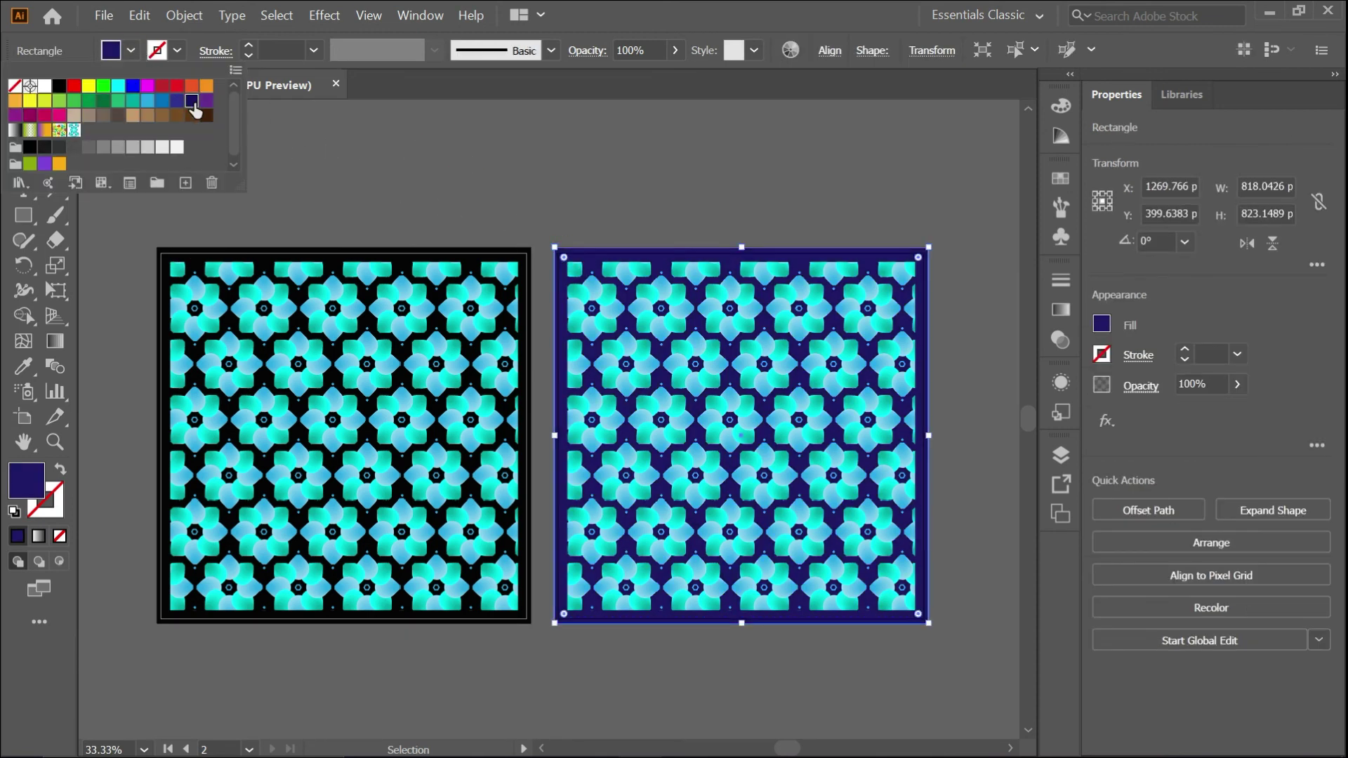
click(129, 53)
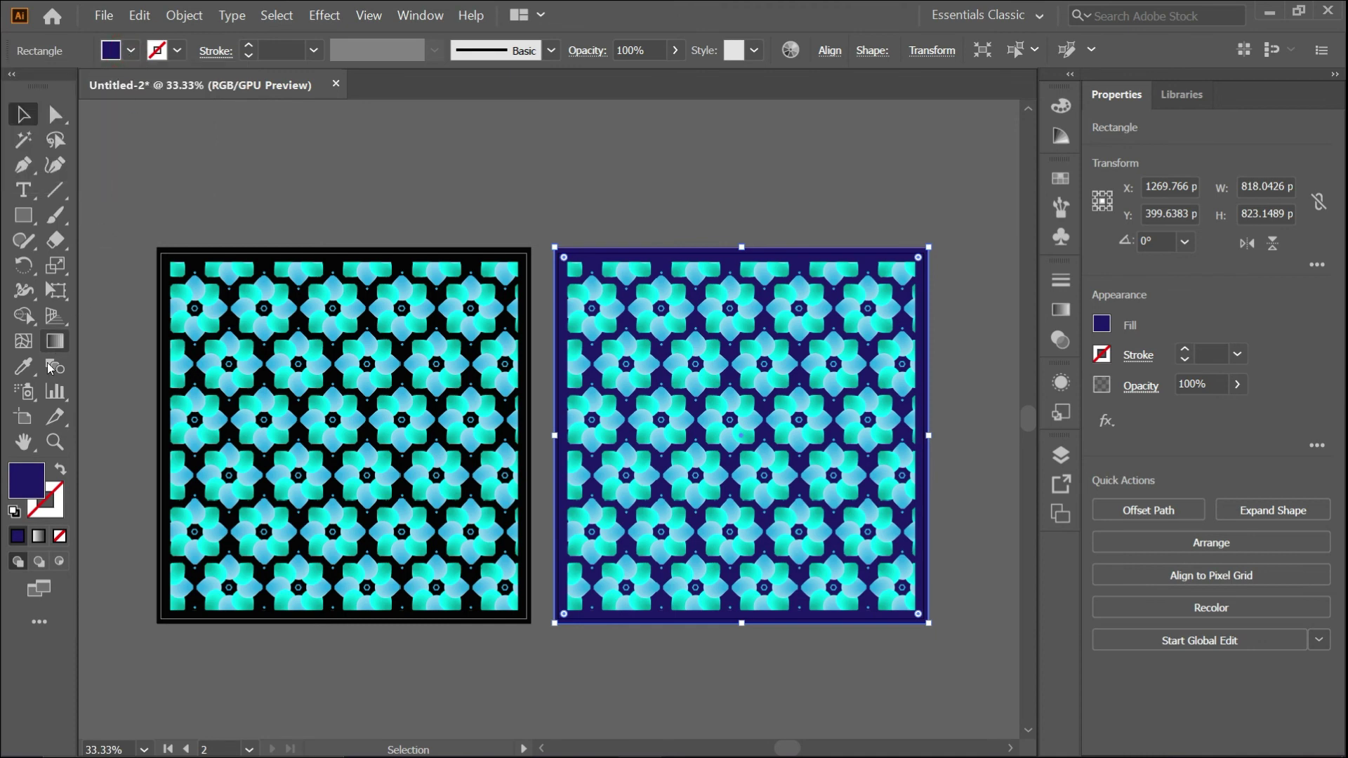
double_click(33, 483)
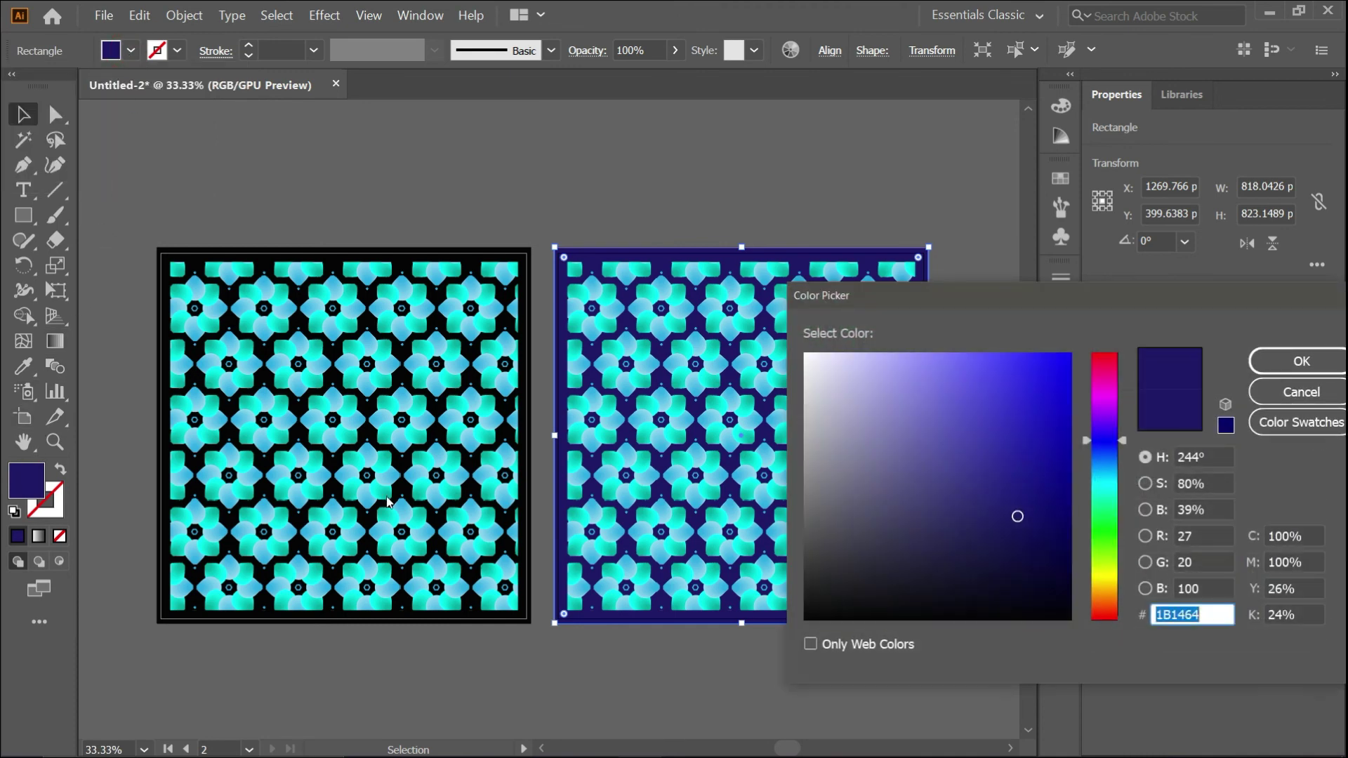
click(1054, 535)
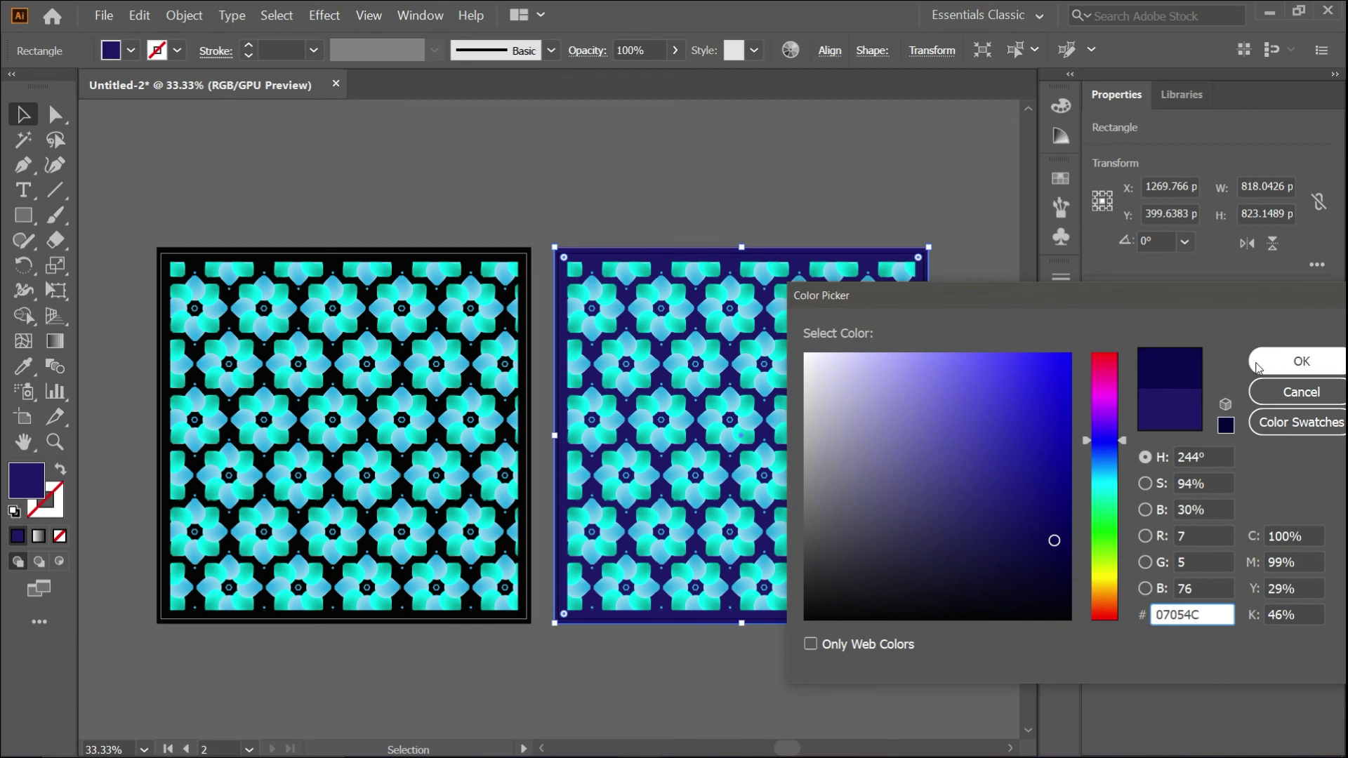
click(1301, 360)
click(933, 199)
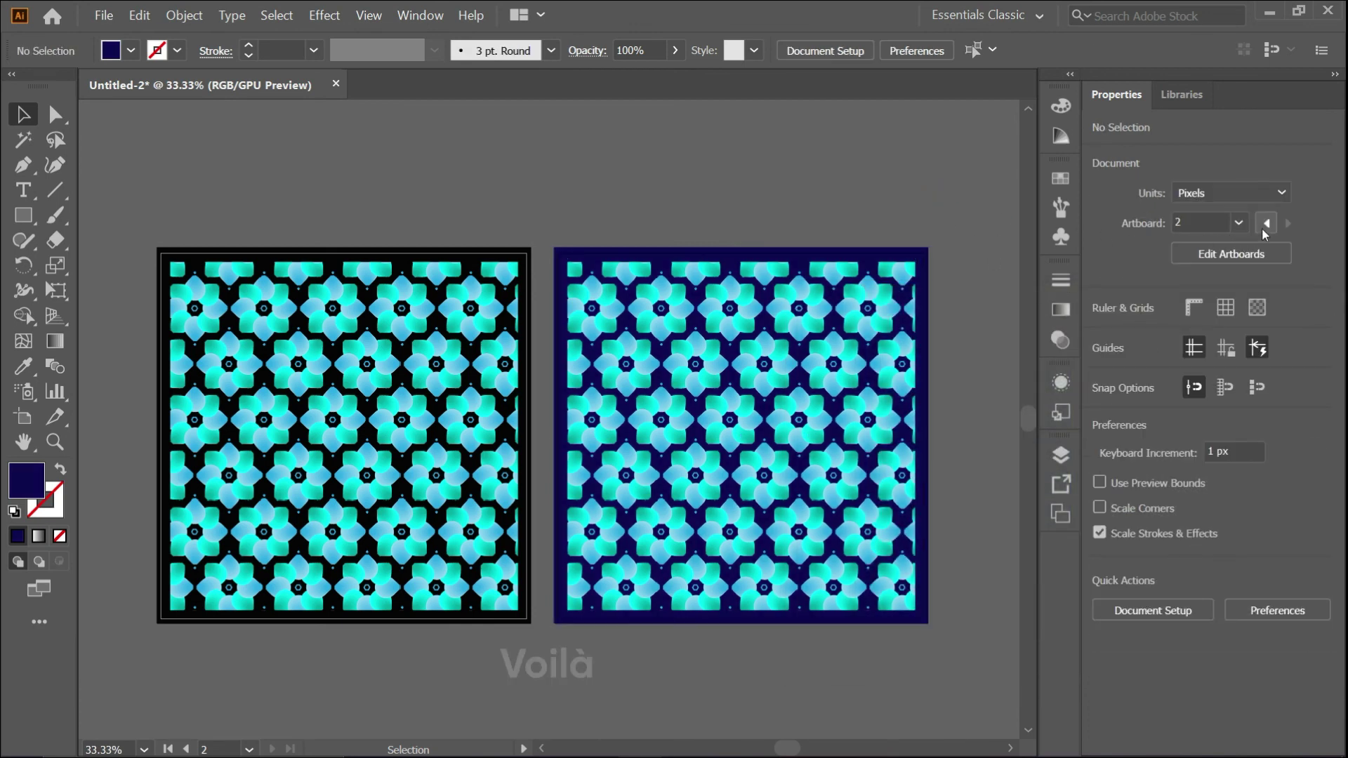
scroll(543, 636, down, 1)
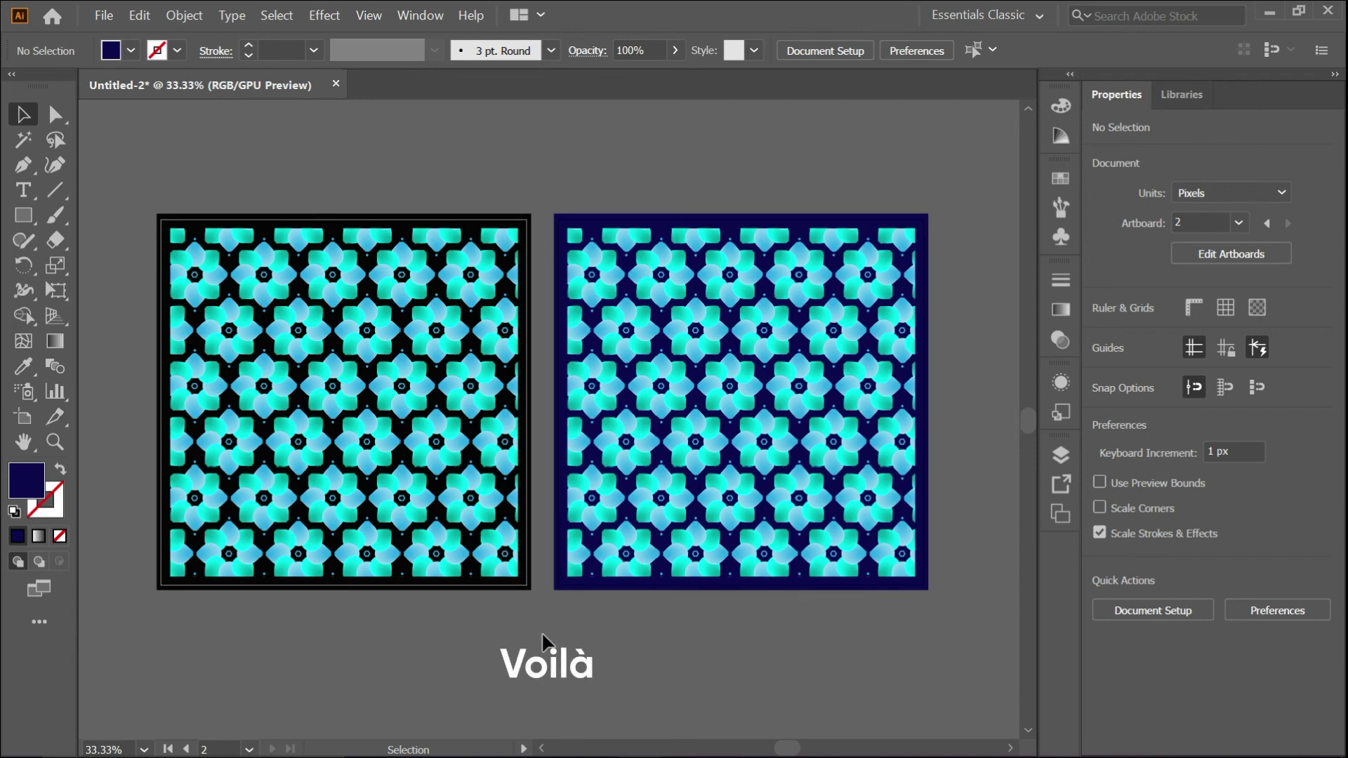